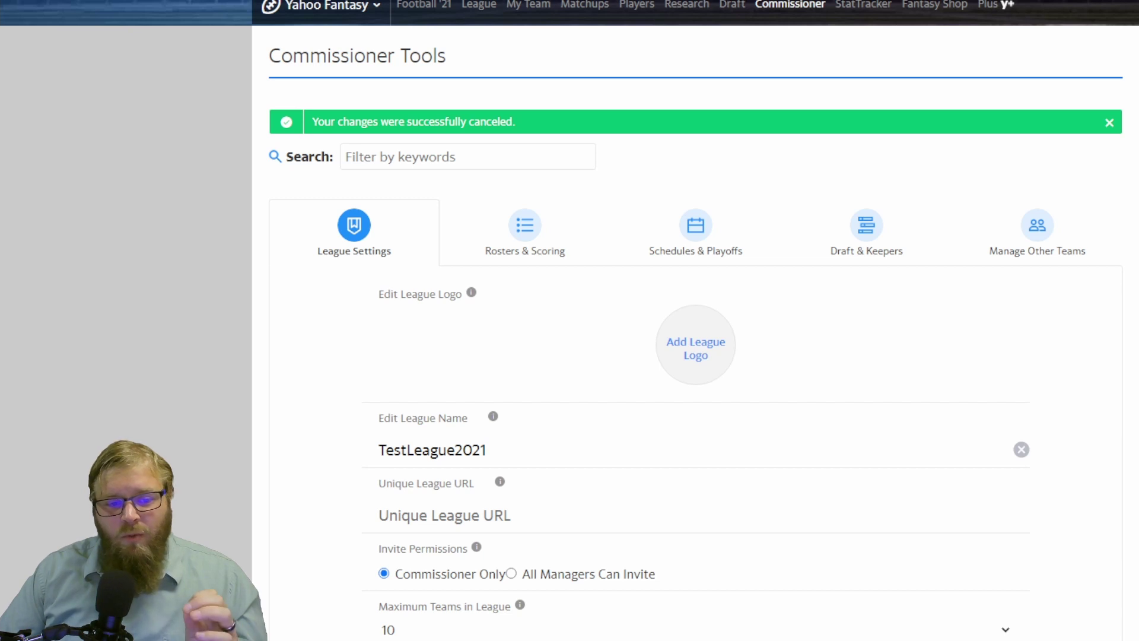
Go to Rosters & Scoring in Commissioner Tools and open the Scoring Settings page.
click(521, 249)
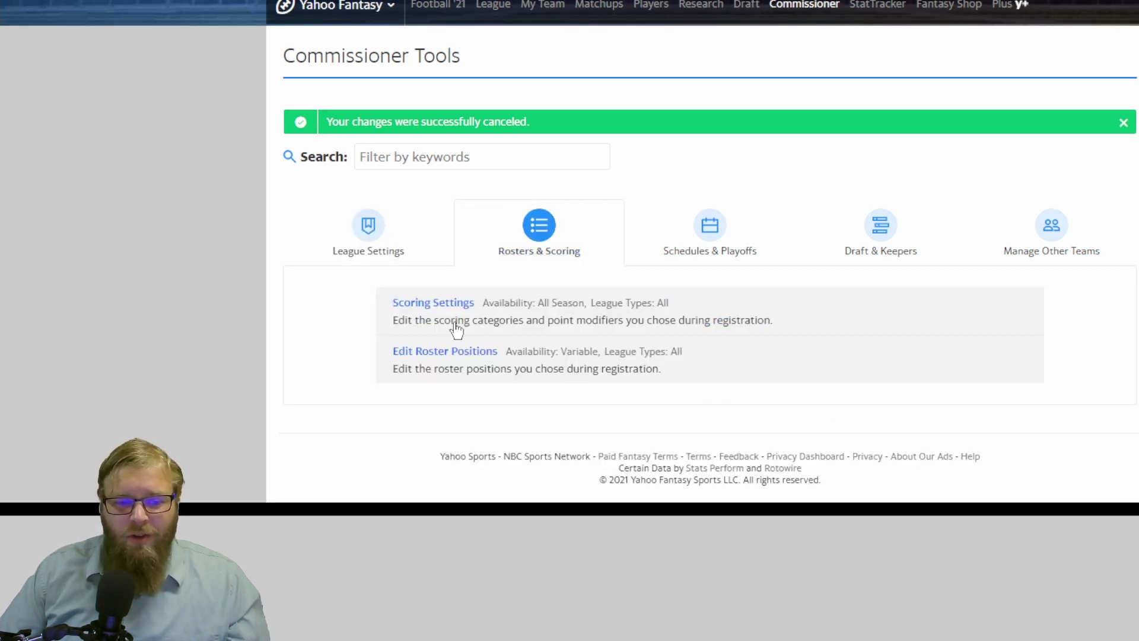
click(447, 303)
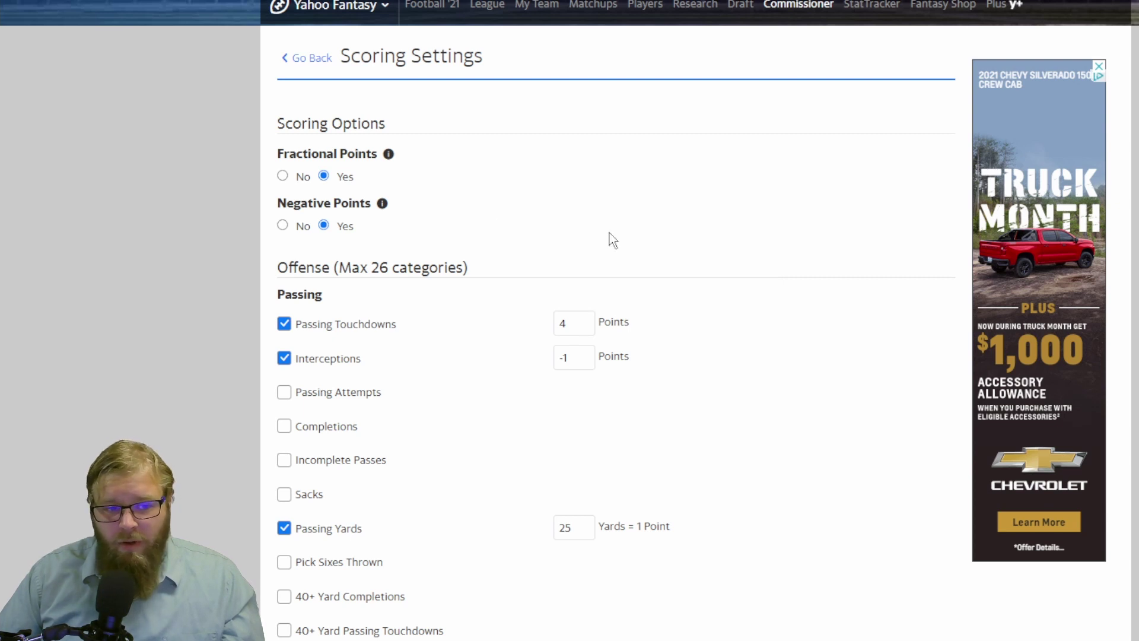
drag(277, 153, 376, 153)
drag(277, 202, 372, 201)
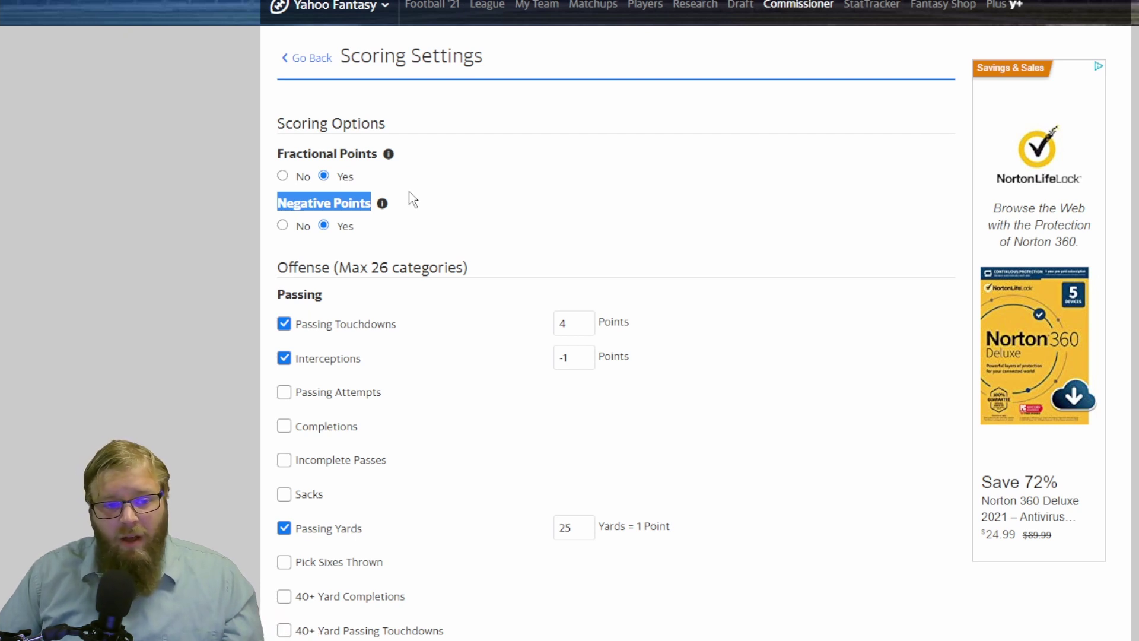
click(446, 214)
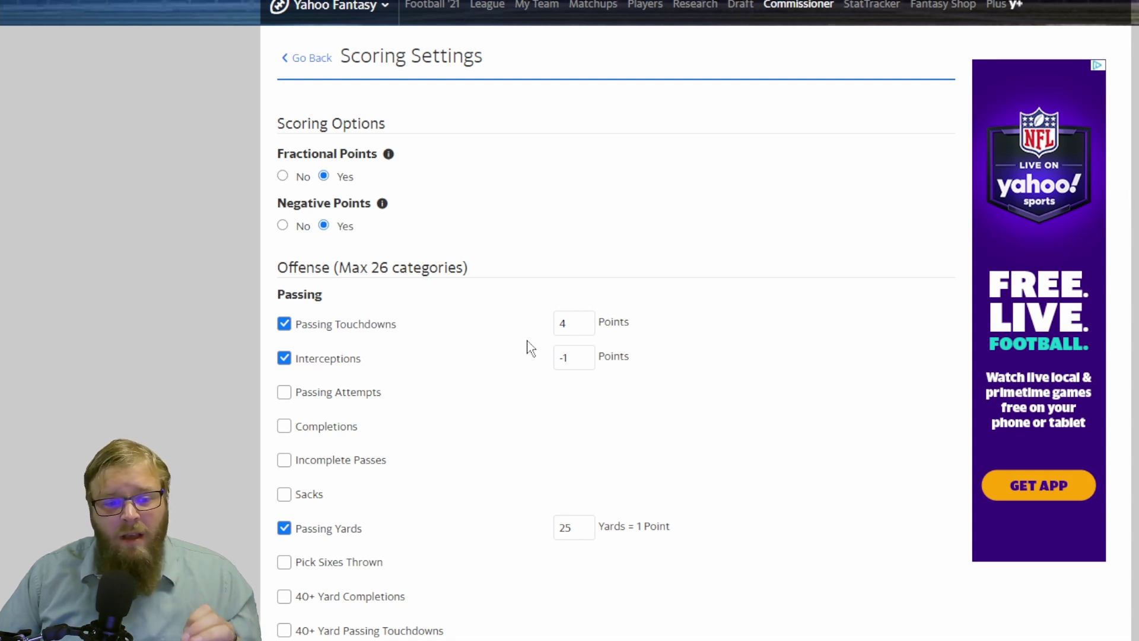
drag(568, 324, 556, 328)
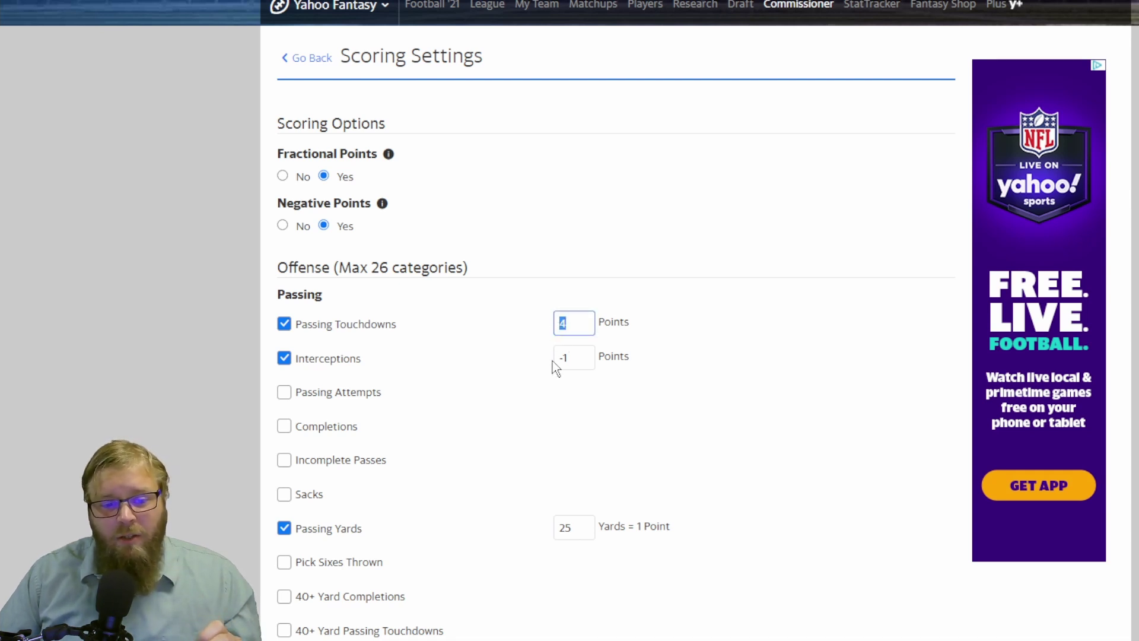
click(535, 392)
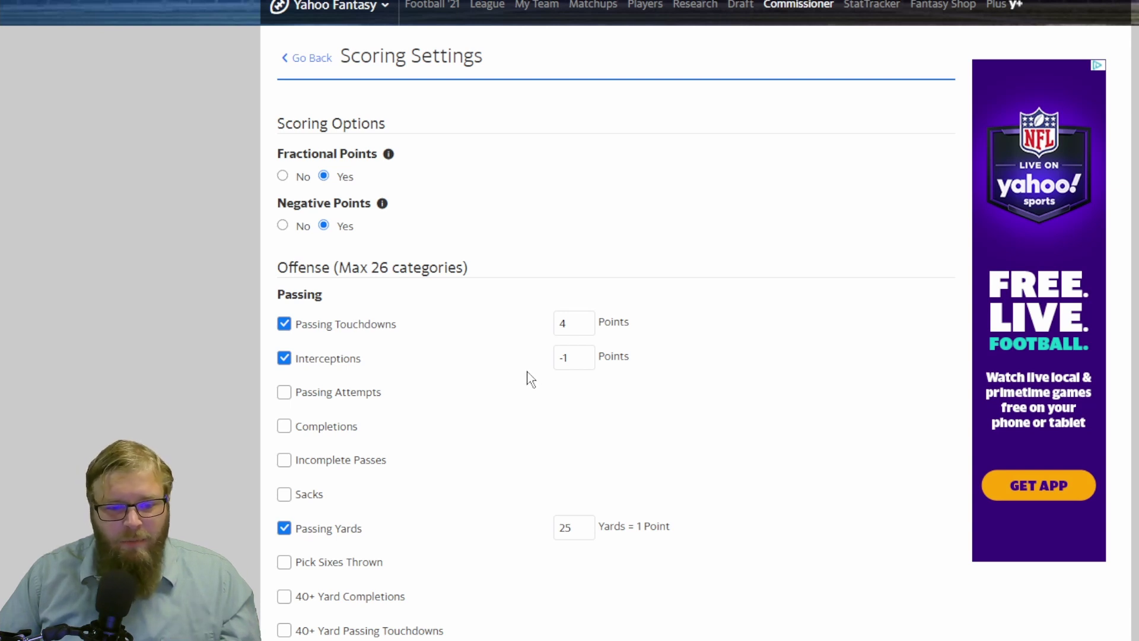
click(580, 527)
double_click(579, 527)
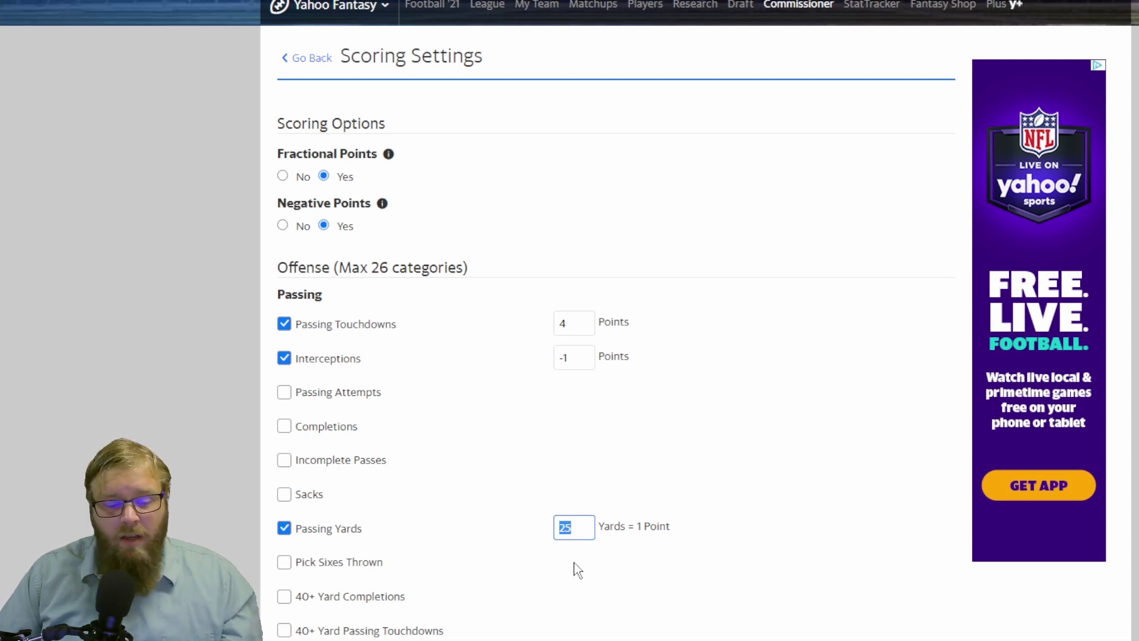
Toggle Passing Attempts scoring on and off, leaving it unscored, and check Completions.
scroll(588, 580, down, 1)
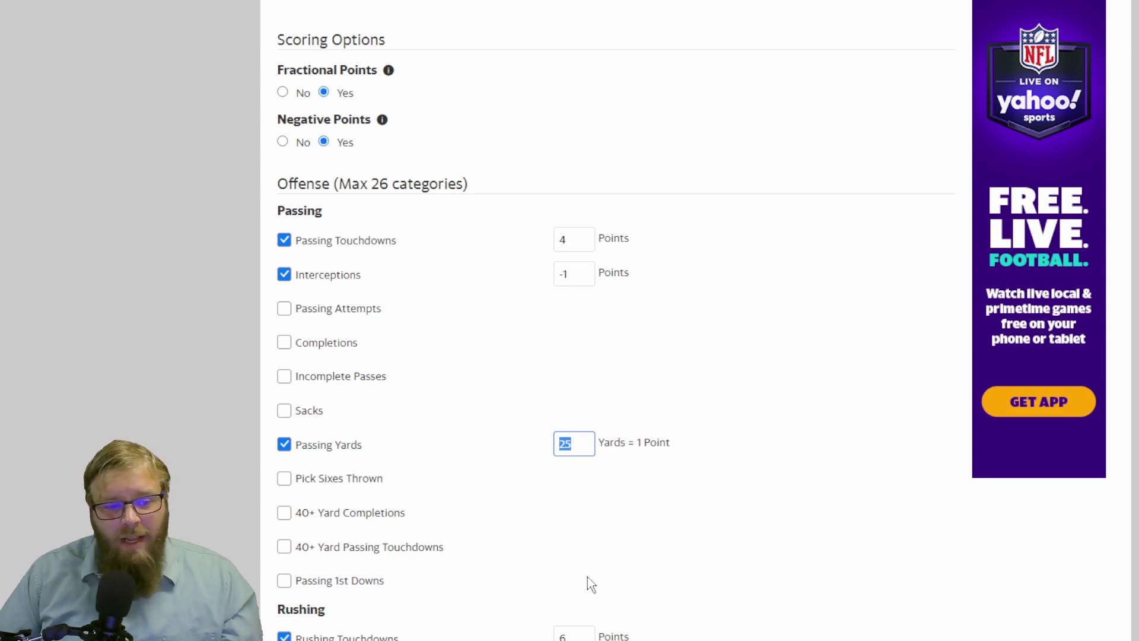
click(287, 318)
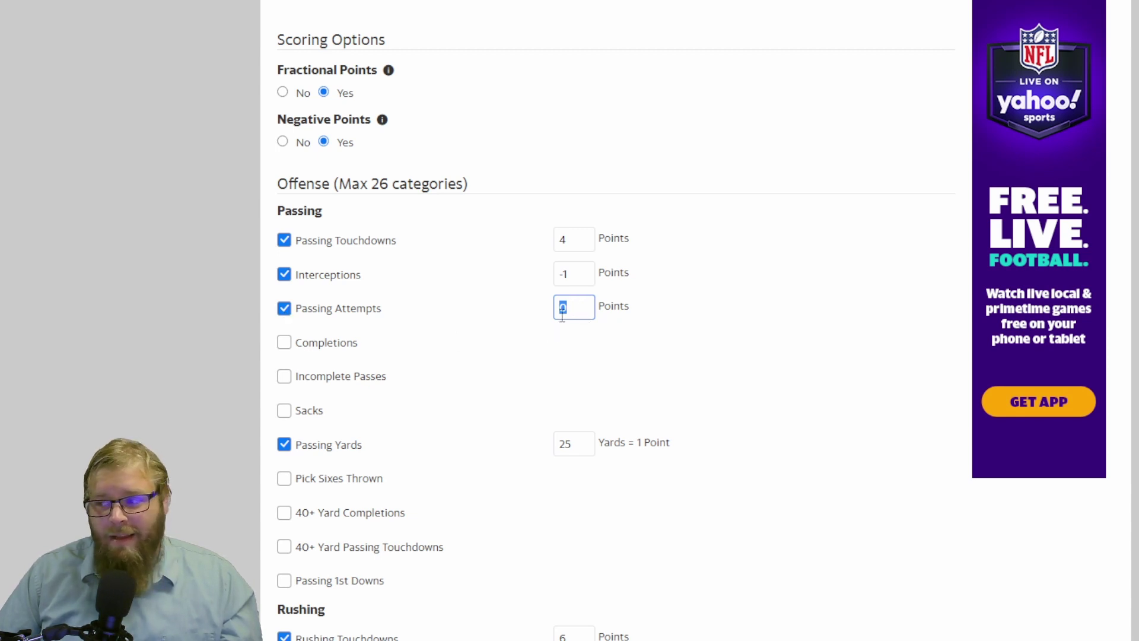
click(283, 318)
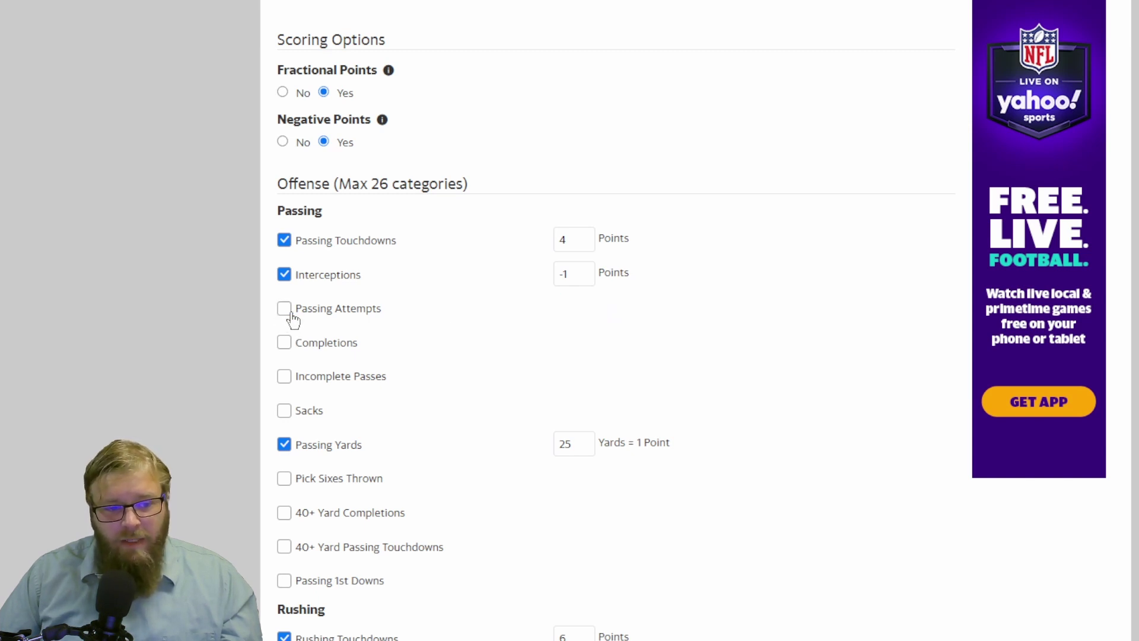
click(287, 317)
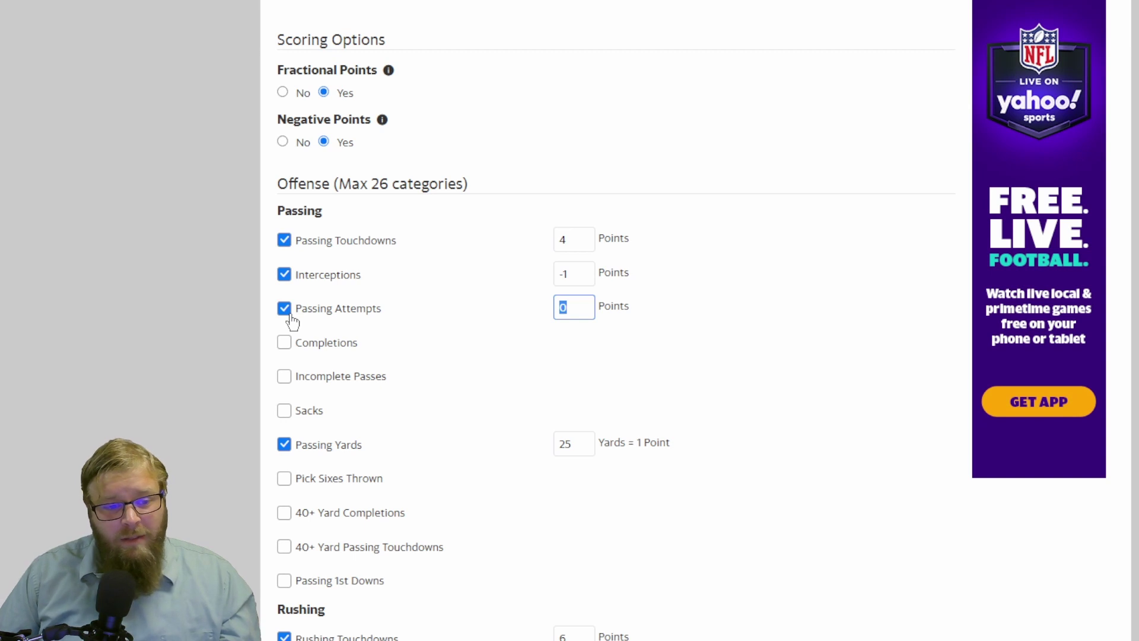
click(290, 316)
click(291, 347)
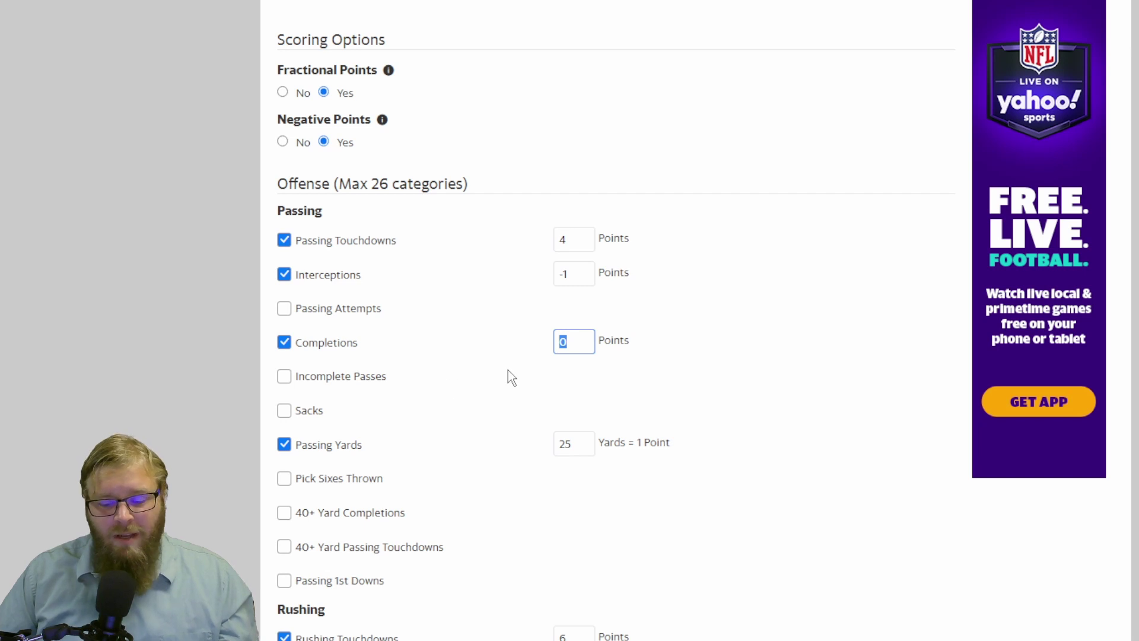
Try Completions values .5, 1, .2, 4 and .1, then leave its points blank.
text(.5)
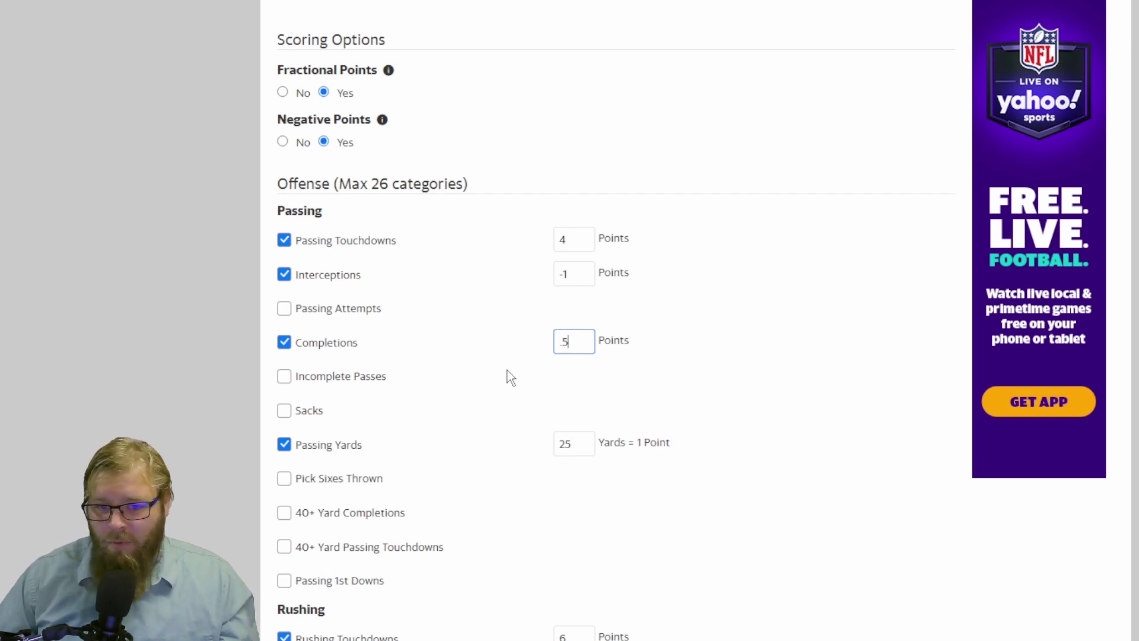
drag(589, 343, 557, 343)
text(1)
key(BackSpace)
text(.2)
key(BackSpace)
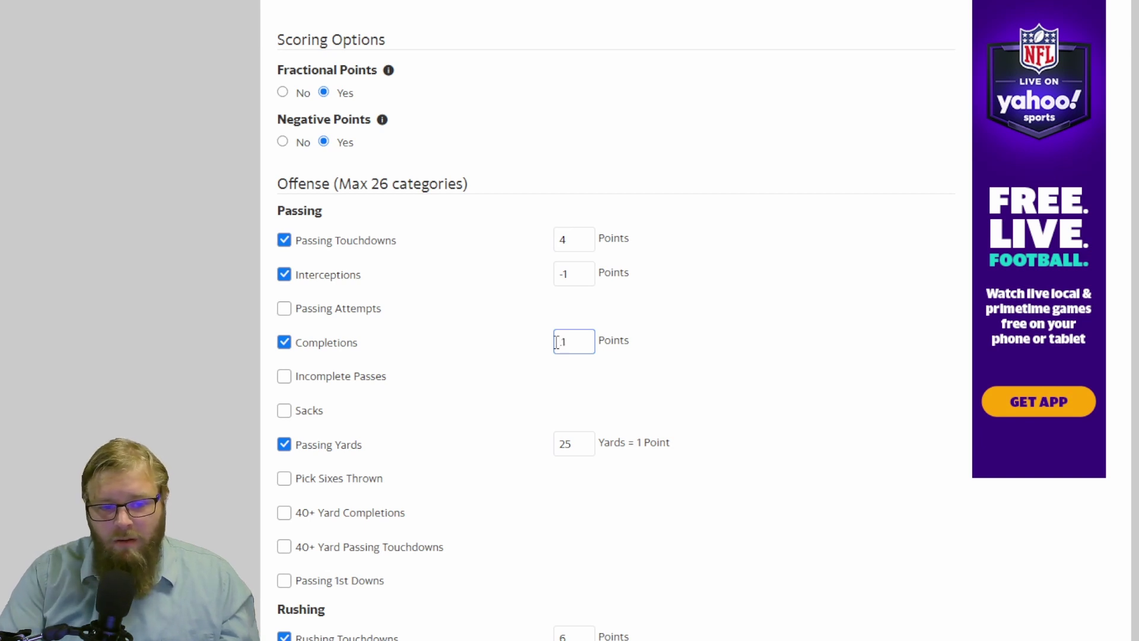
text(4)
key(BackSpace)
key(BackSpace)
text(.1)
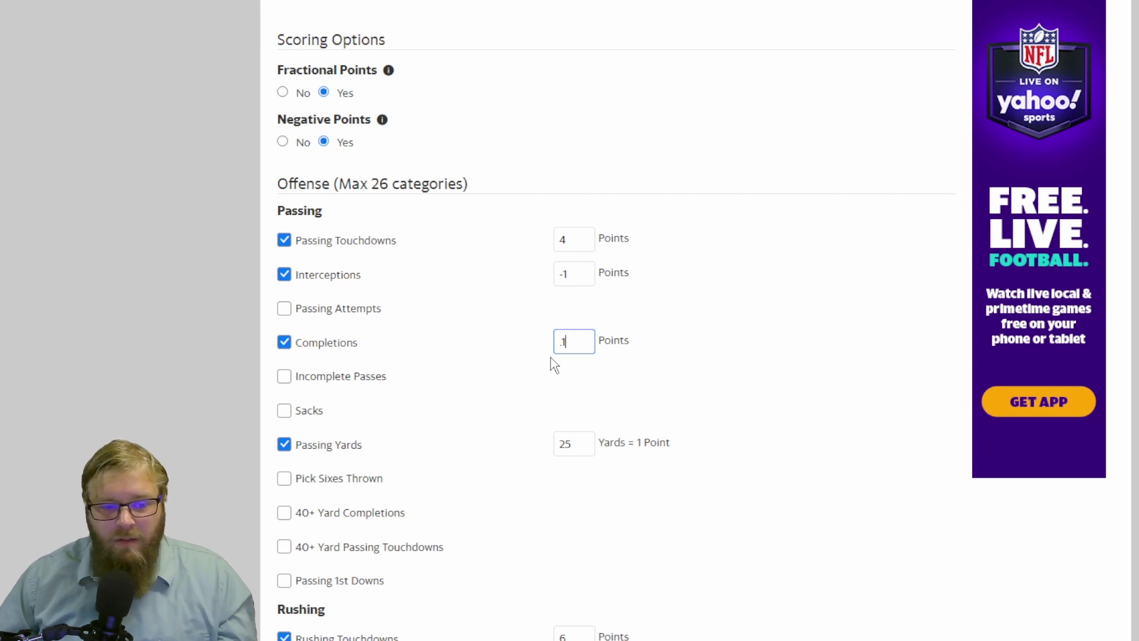
double_click(554, 349)
key(BackSpace)
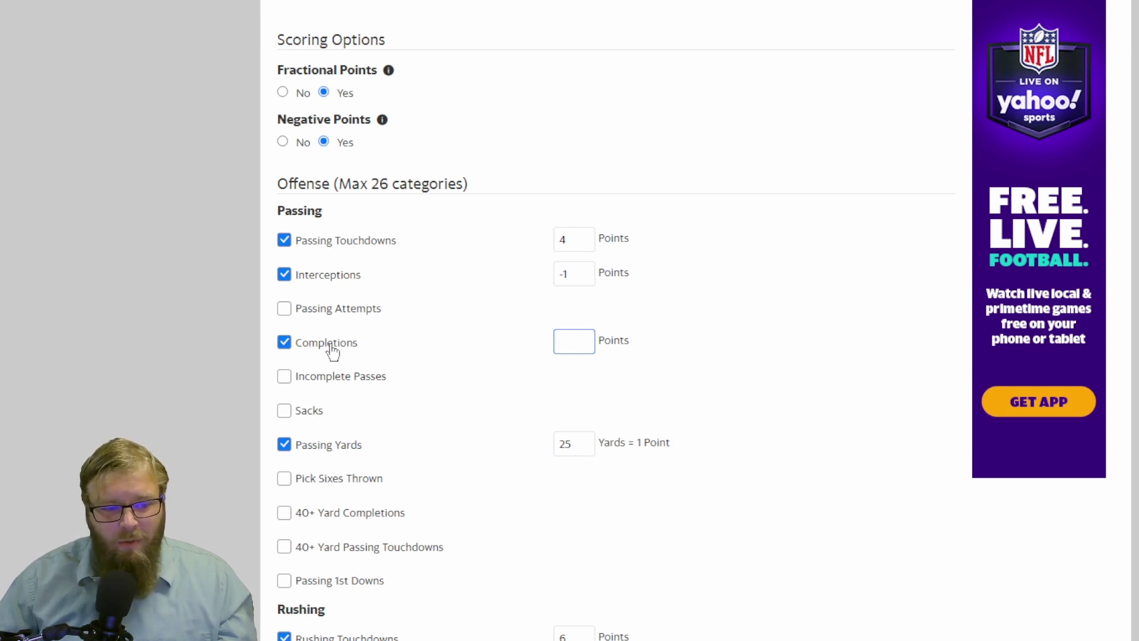
Enter .5 for Completions and .25 for Incomplete Passes, then unscore both.
click(285, 342)
click(284, 343)
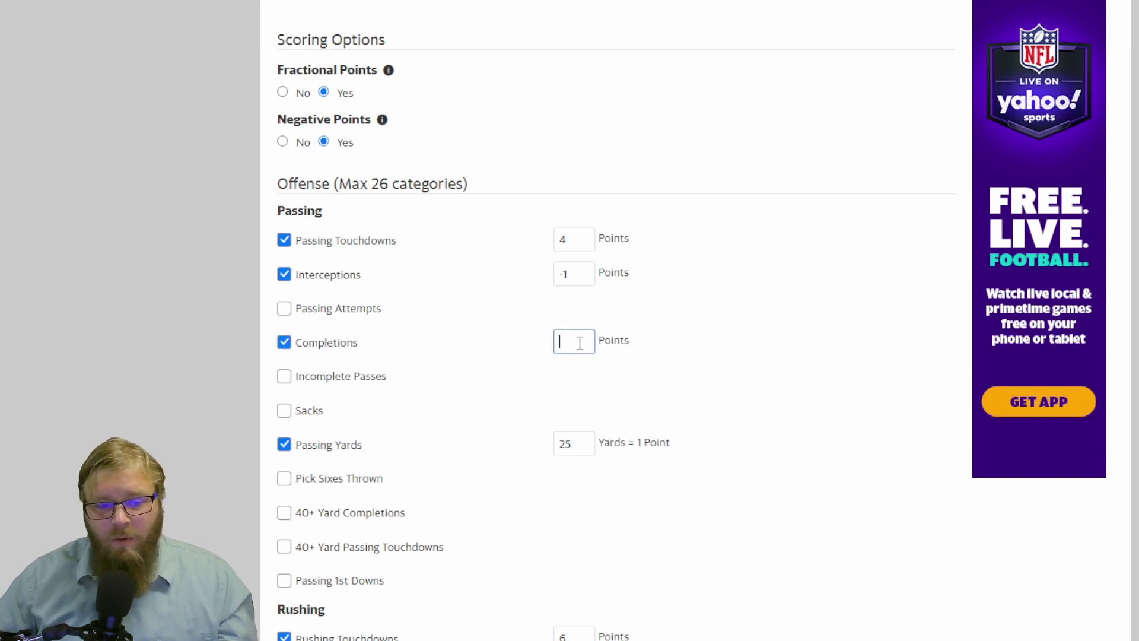
text(.5)
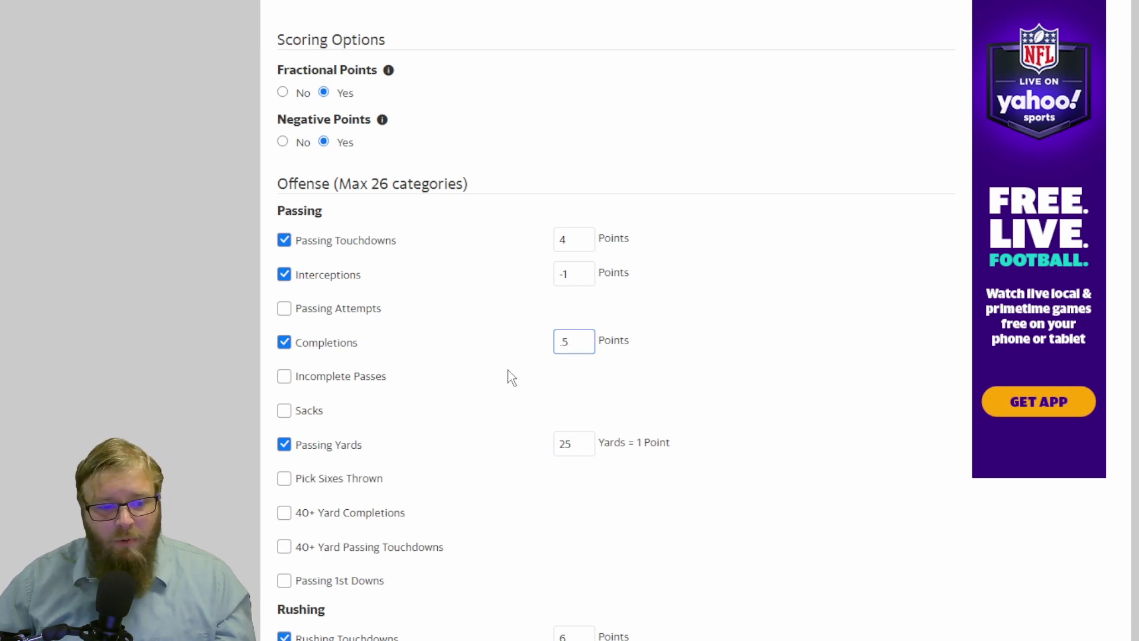
click(286, 379)
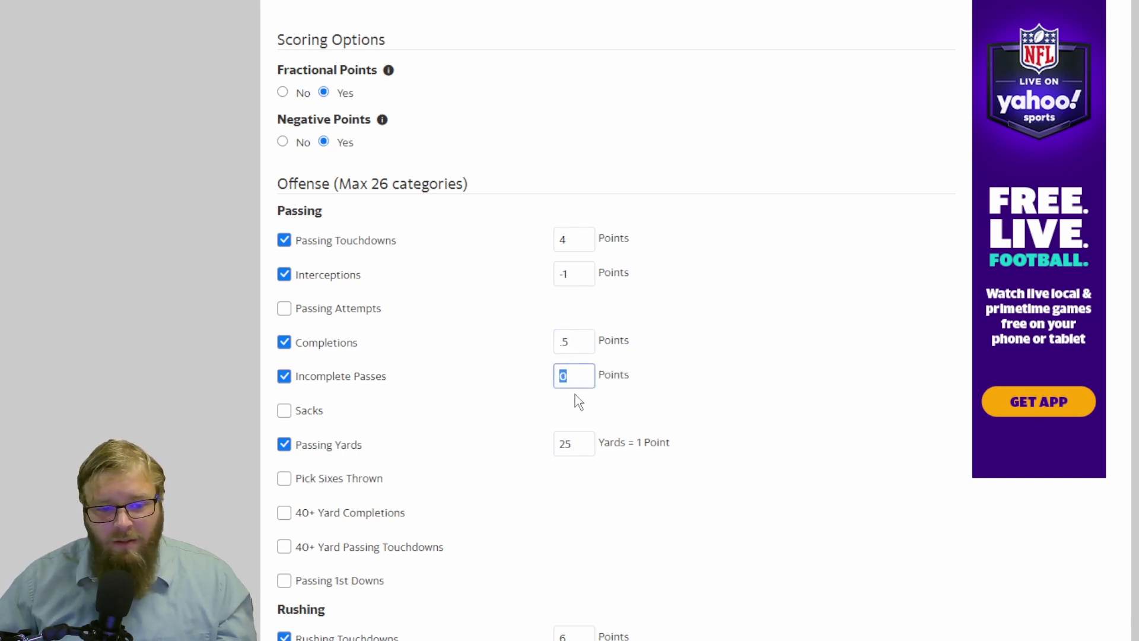
text(.25)
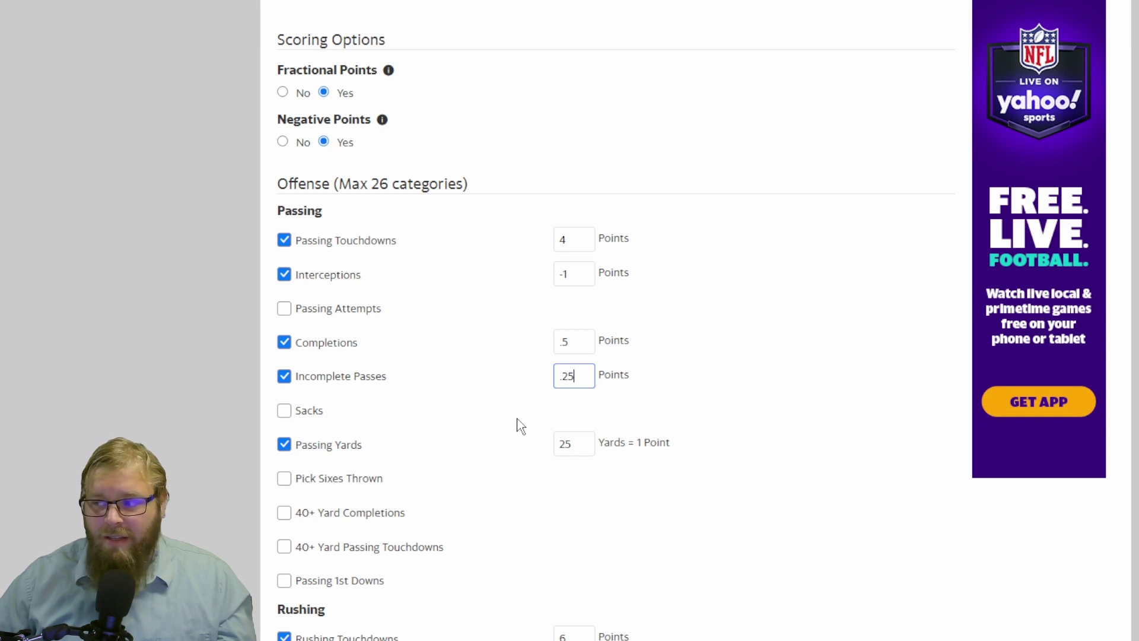
click(284, 376)
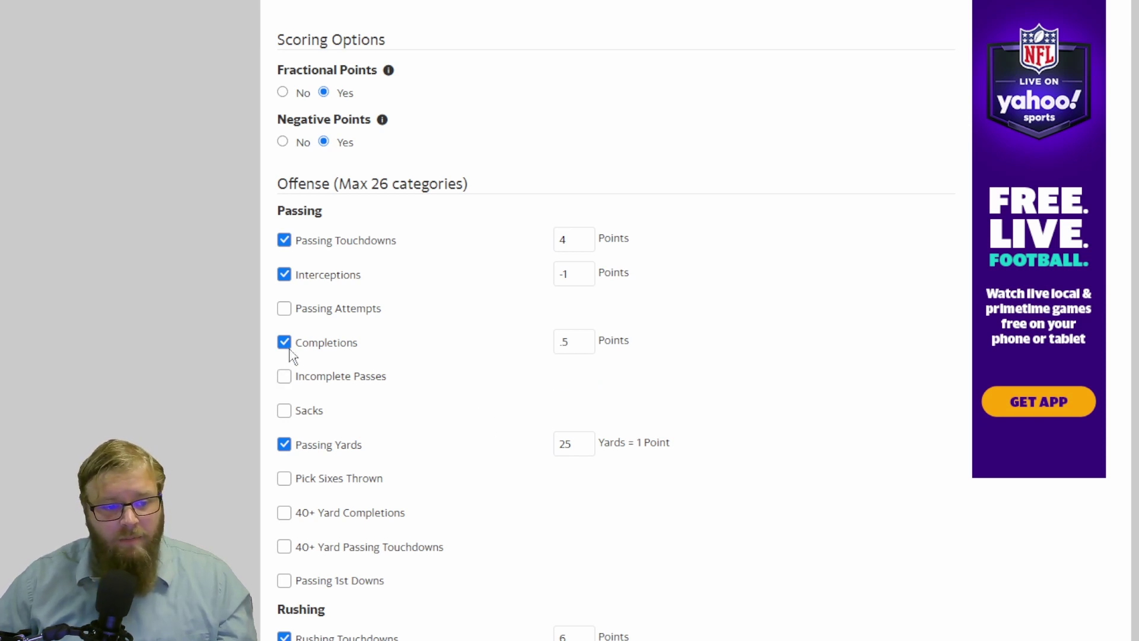
click(284, 342)
Check Sacks and try -.5 points, then clear and uncheck it.
click(284, 411)
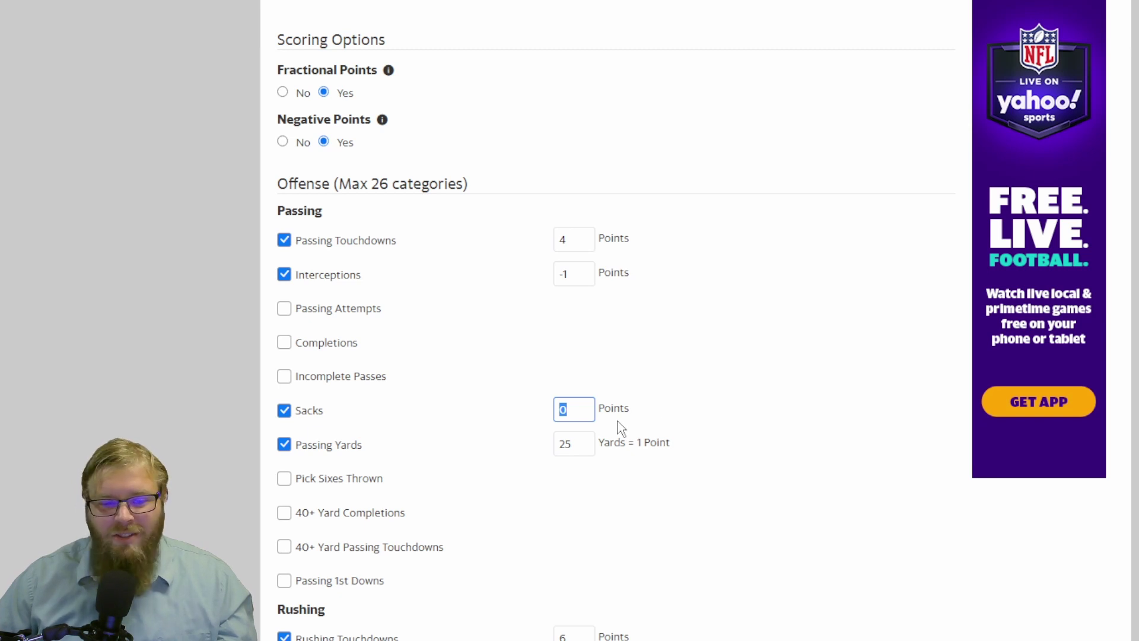
text(-1)
text(-)
text(.5)
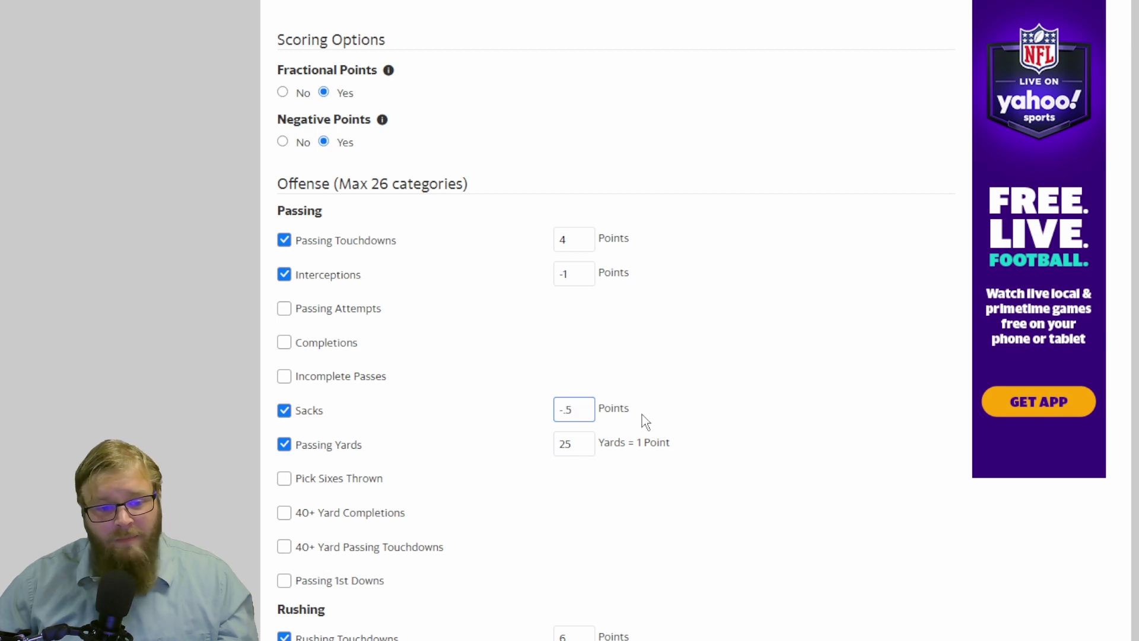
drag(579, 409, 517, 415)
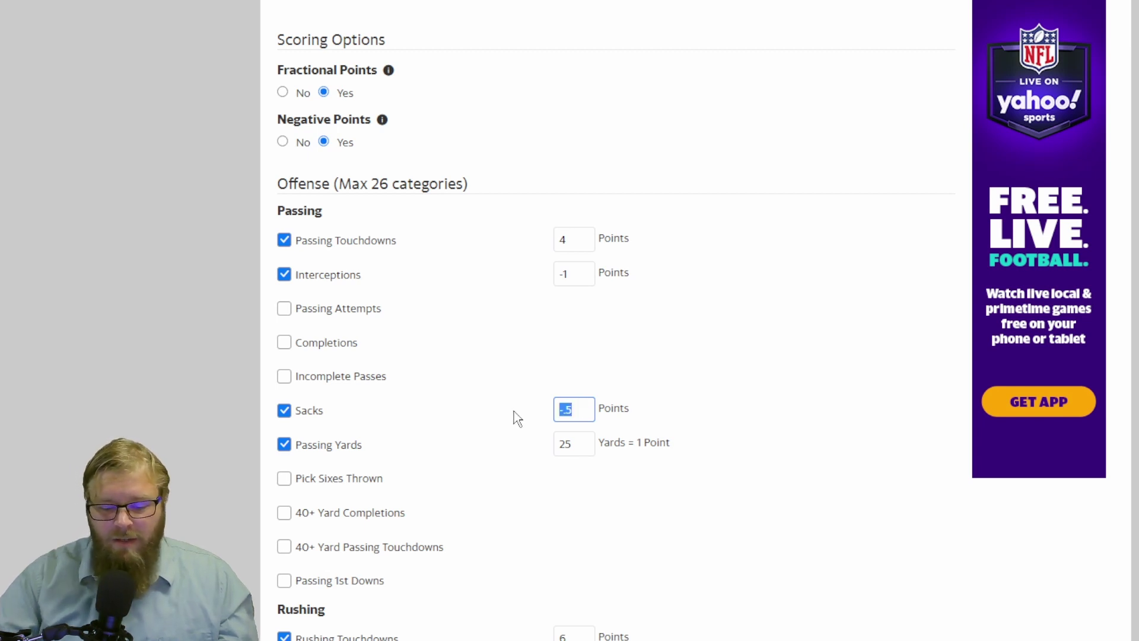
key(BackSpace)
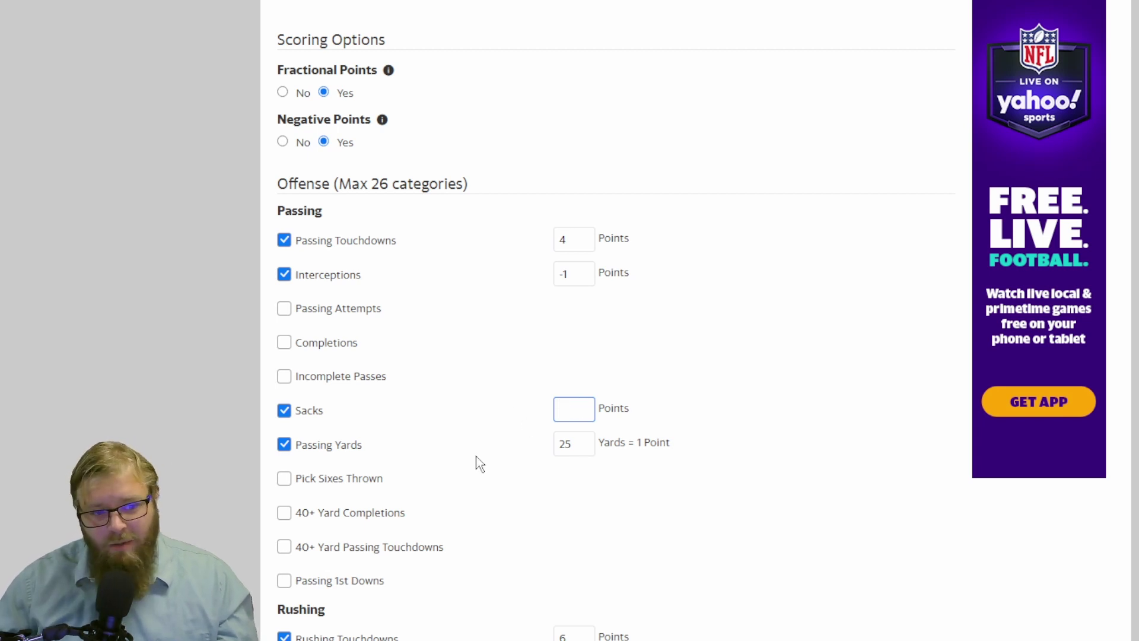
click(284, 416)
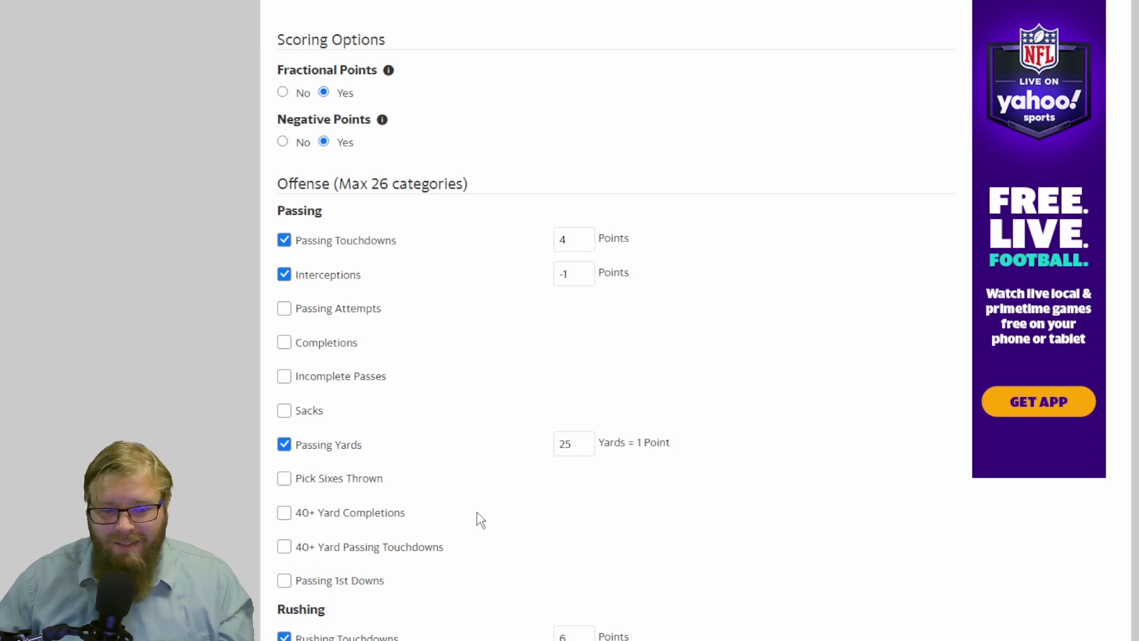
Check Pick Sixes Thrown and set its points to -4.
click(286, 485)
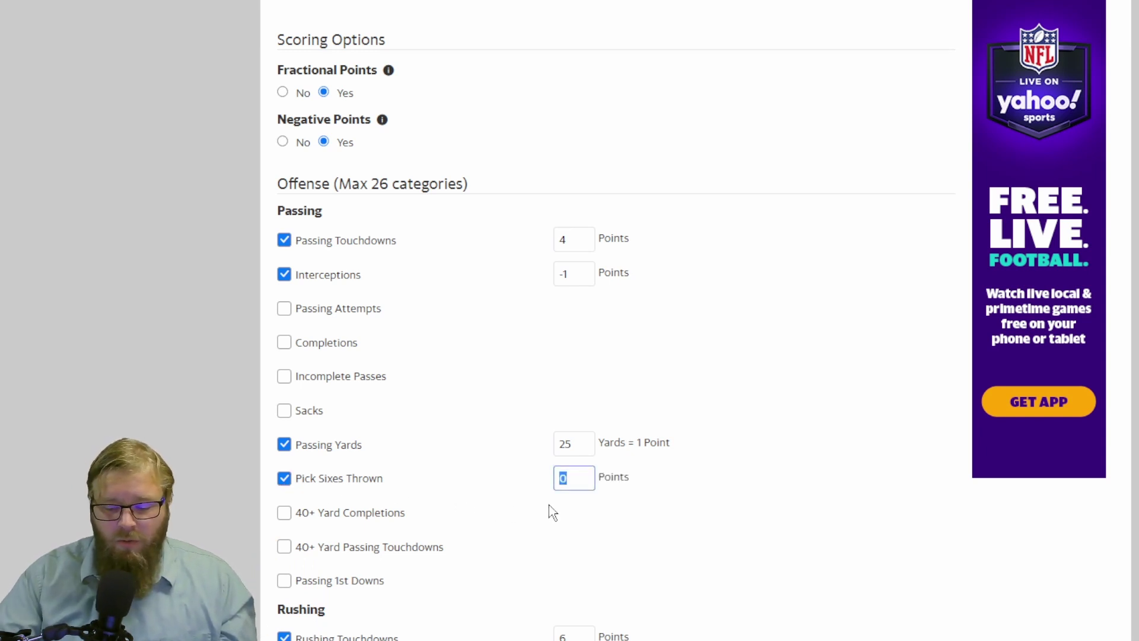
text(-2)
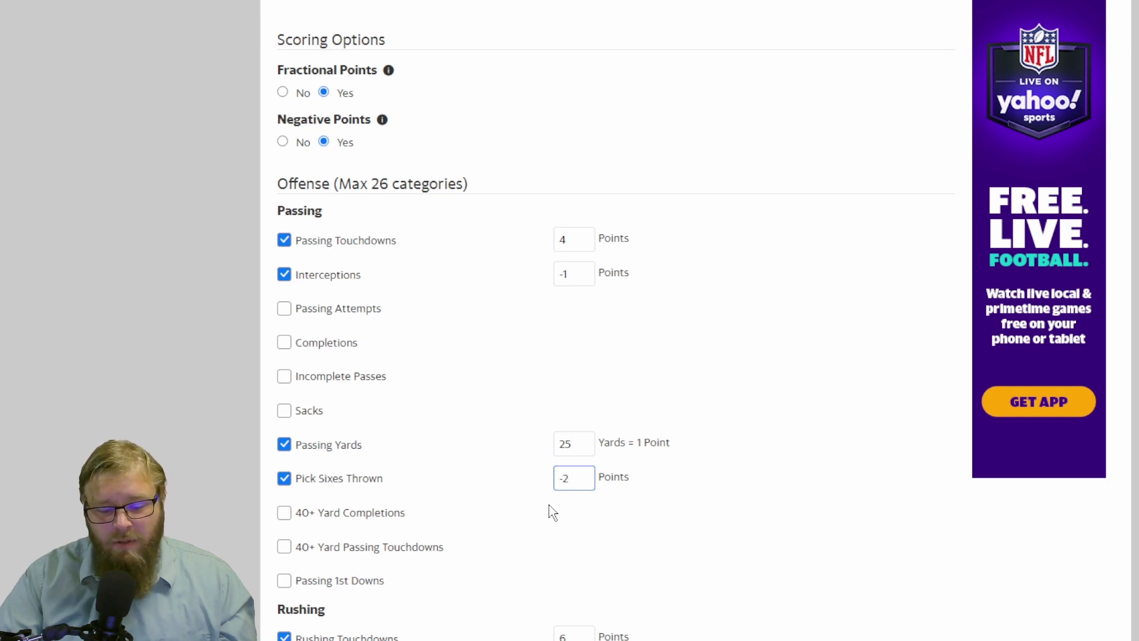
key(BackSpace)
text(4)
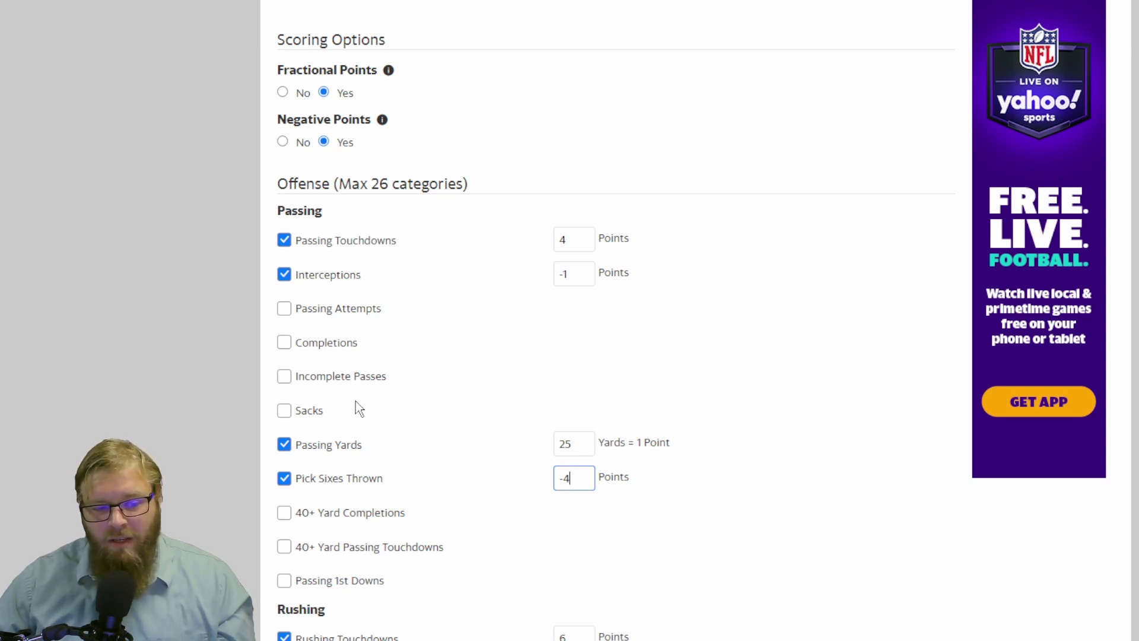
scroll(446, 479, down, 1)
scroll(448, 482, down, 2)
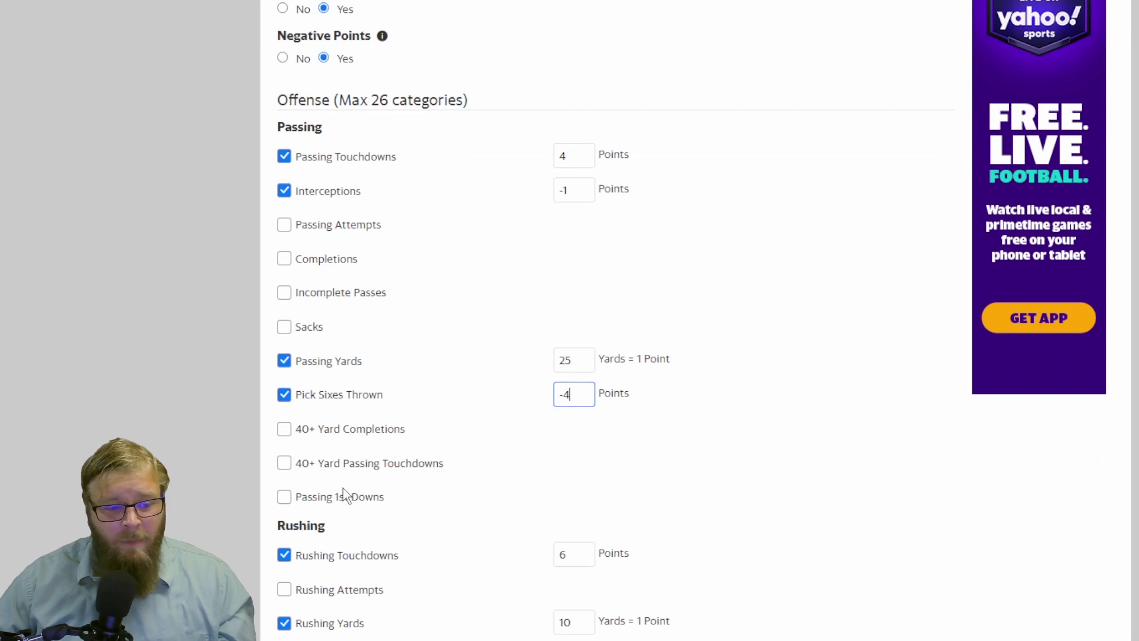
Unscore Pick Sixes Thrown, enable both 40+ yard passing bonuses, and enter 2 points.
click(285, 395)
click(285, 430)
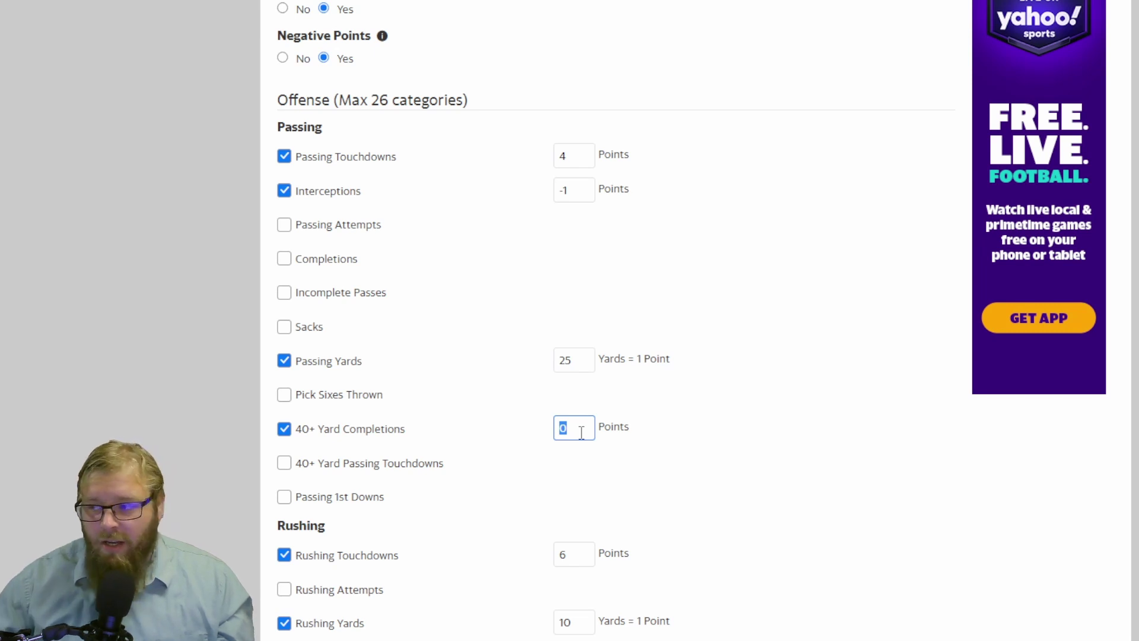
click(285, 463)
click(565, 456)
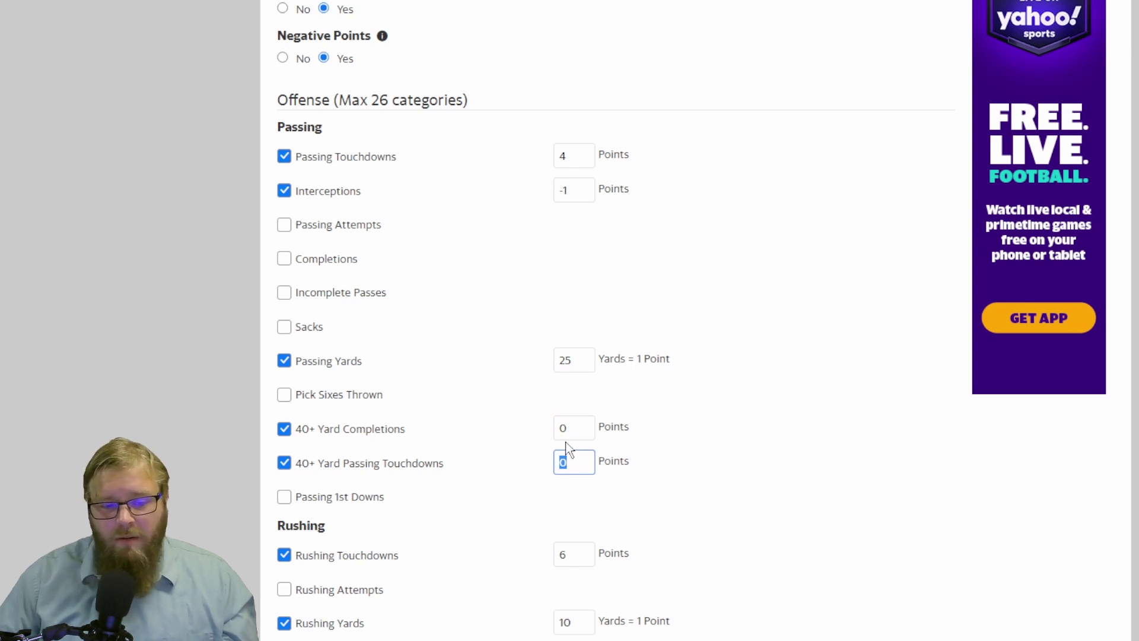
double_click(565, 428)
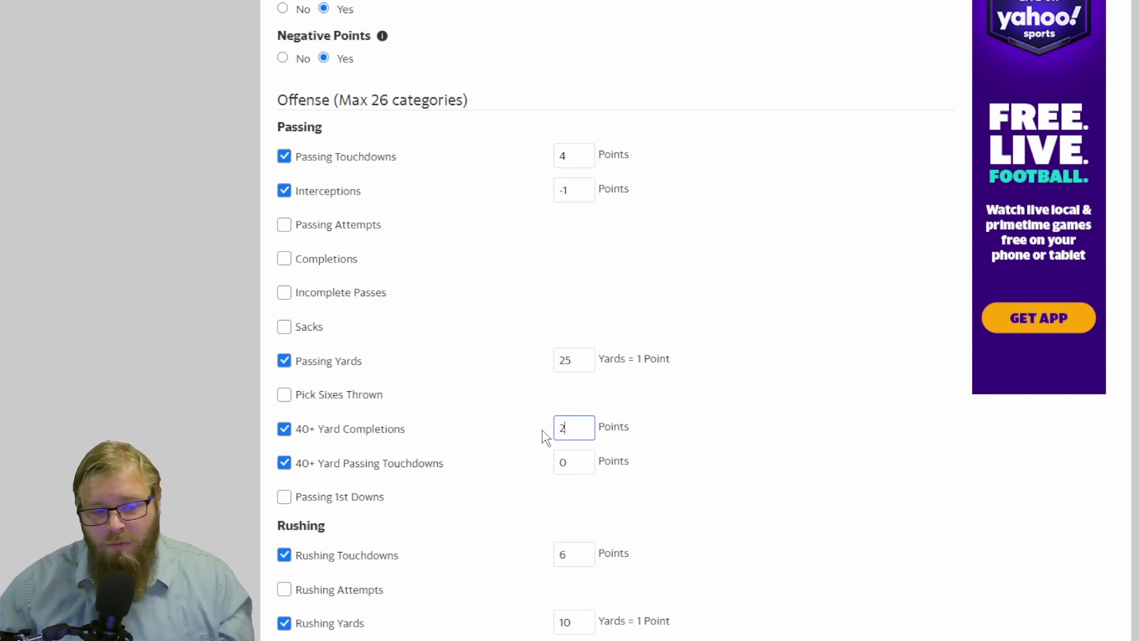
key(Tab)
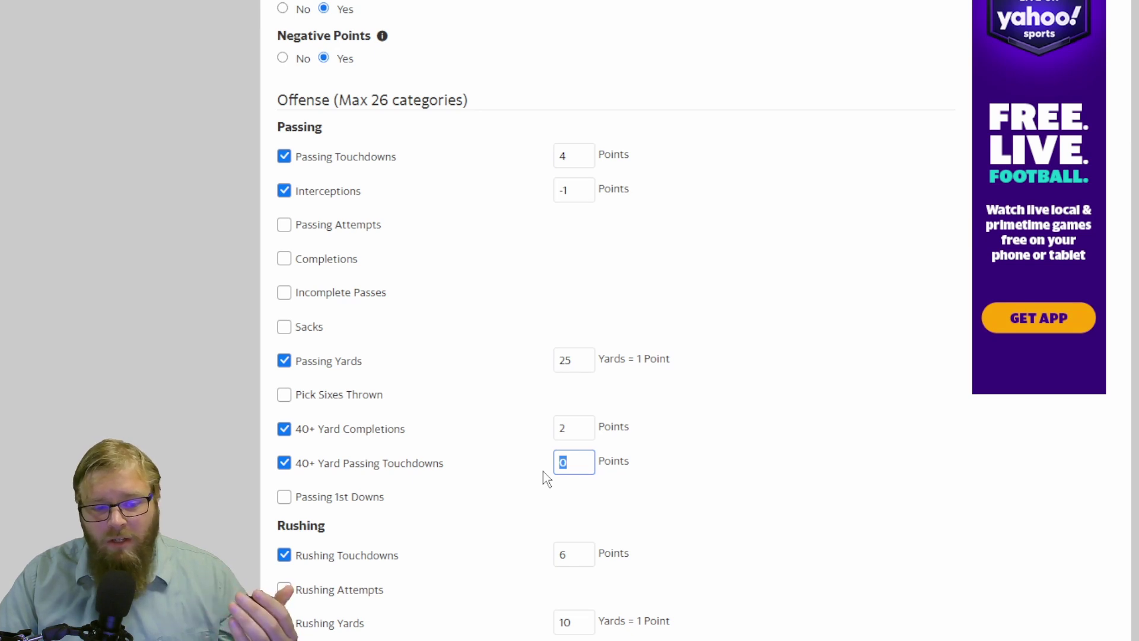
text(2)
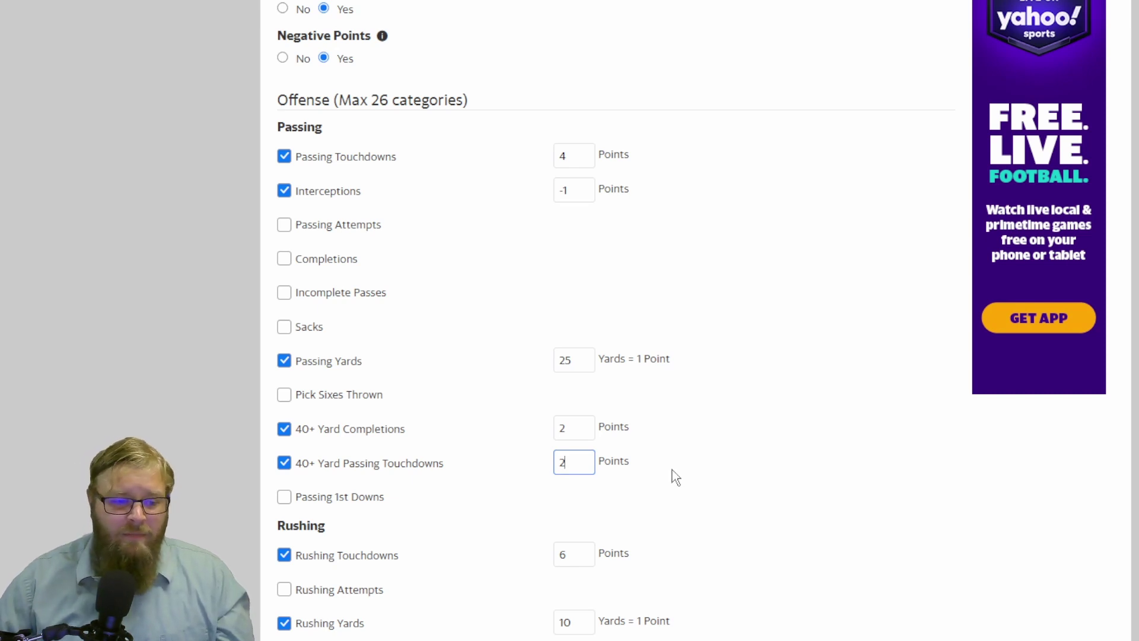
Turn off both 40+ yard passing bonuses and move down to the Rushing rows.
click(284, 463)
click(284, 428)
scroll(488, 493, down, 4)
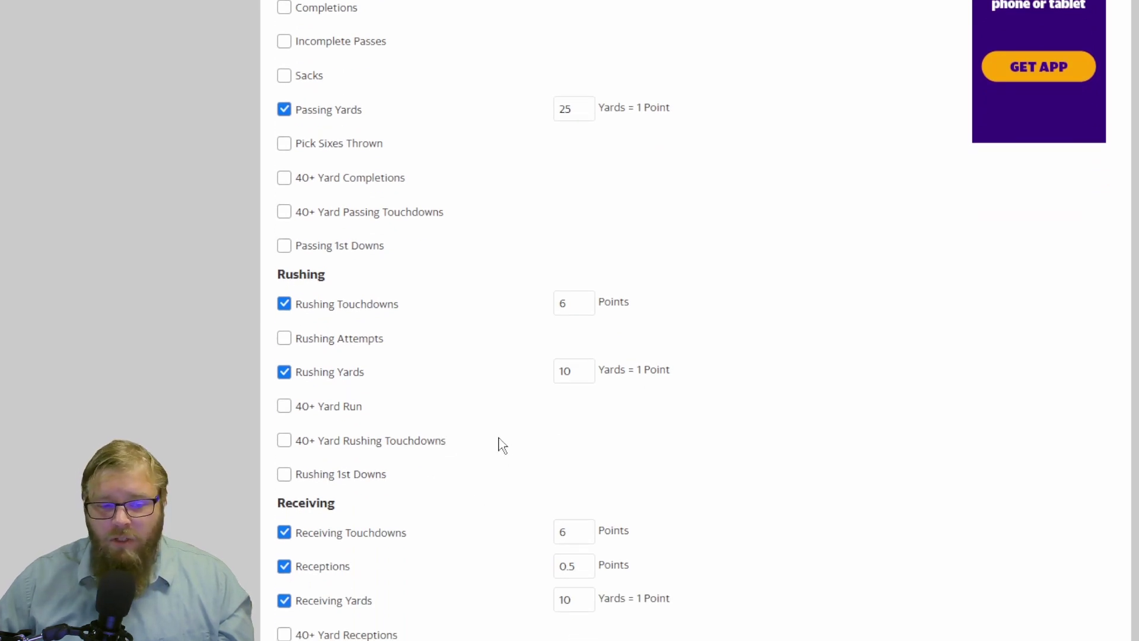
double_click(569, 303)
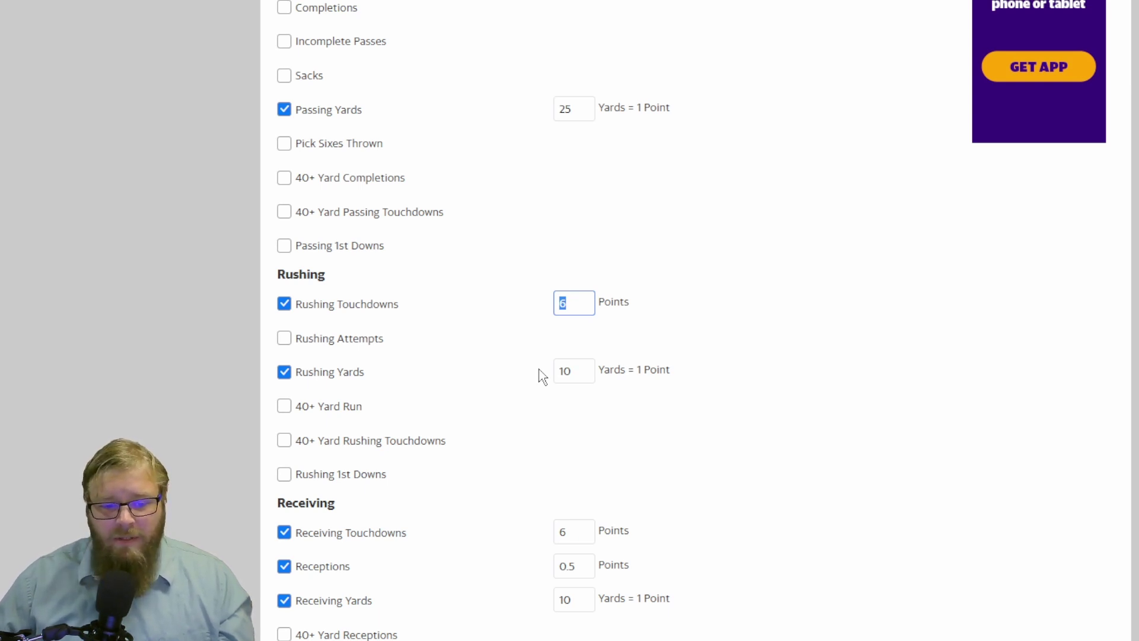
double_click(573, 534)
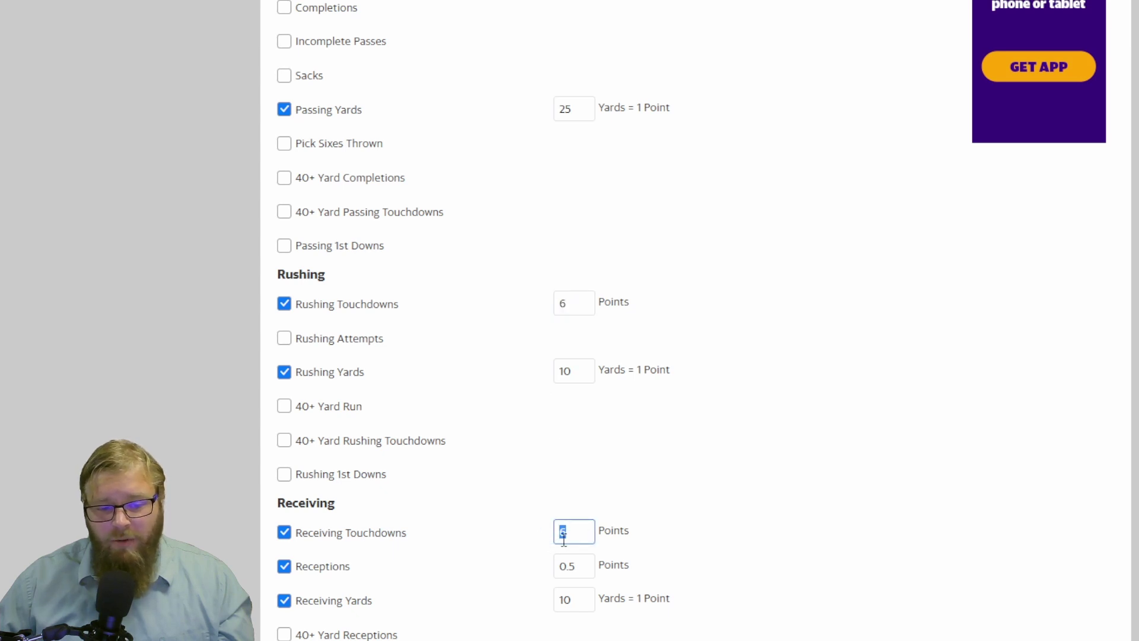
text(6)
click(618, 484)
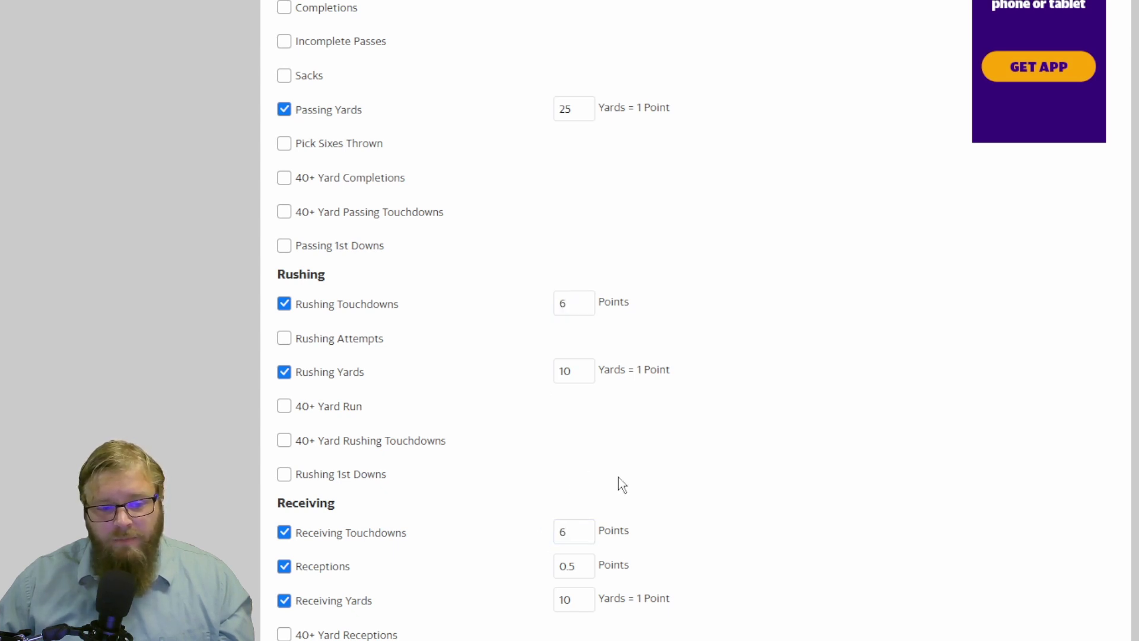
scroll(618, 477, down, 1)
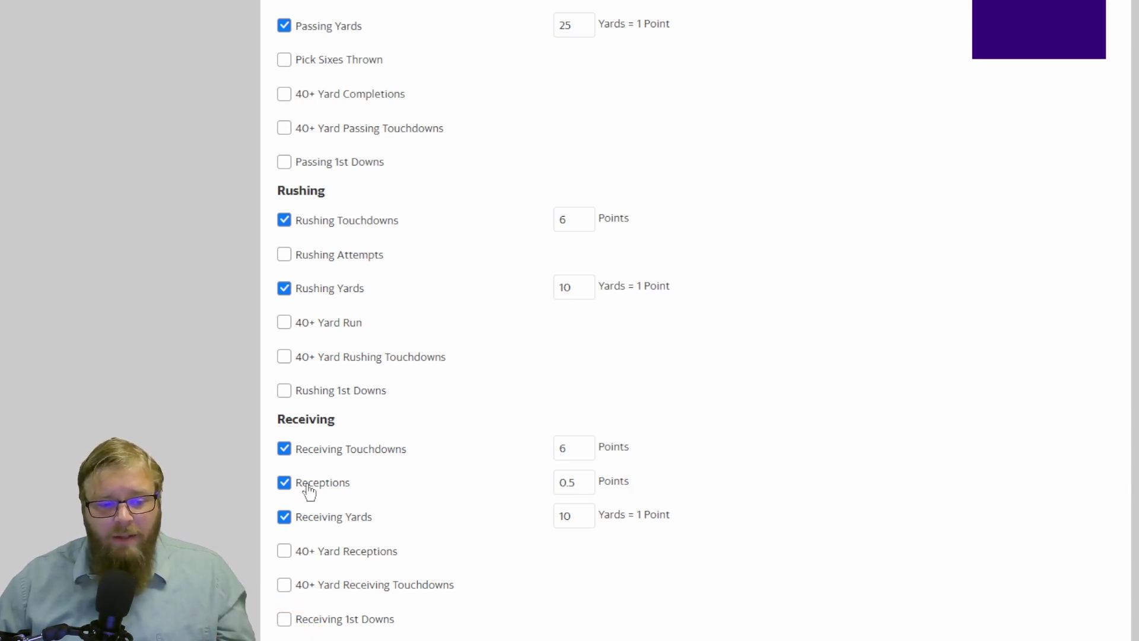
drag(247, 480, 297, 483)
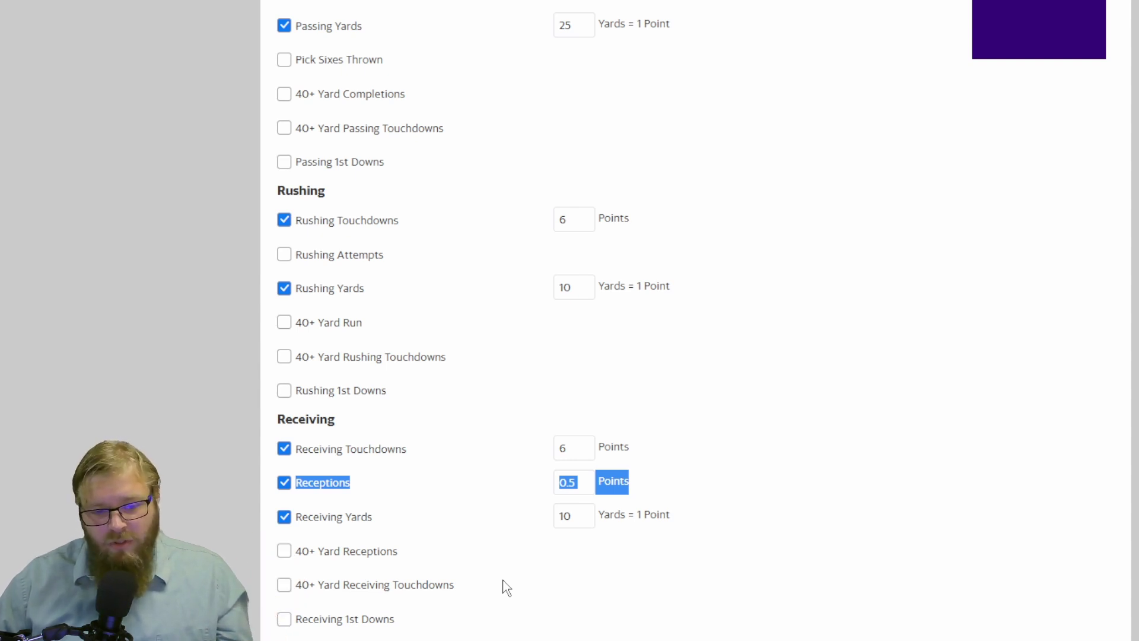
click(697, 529)
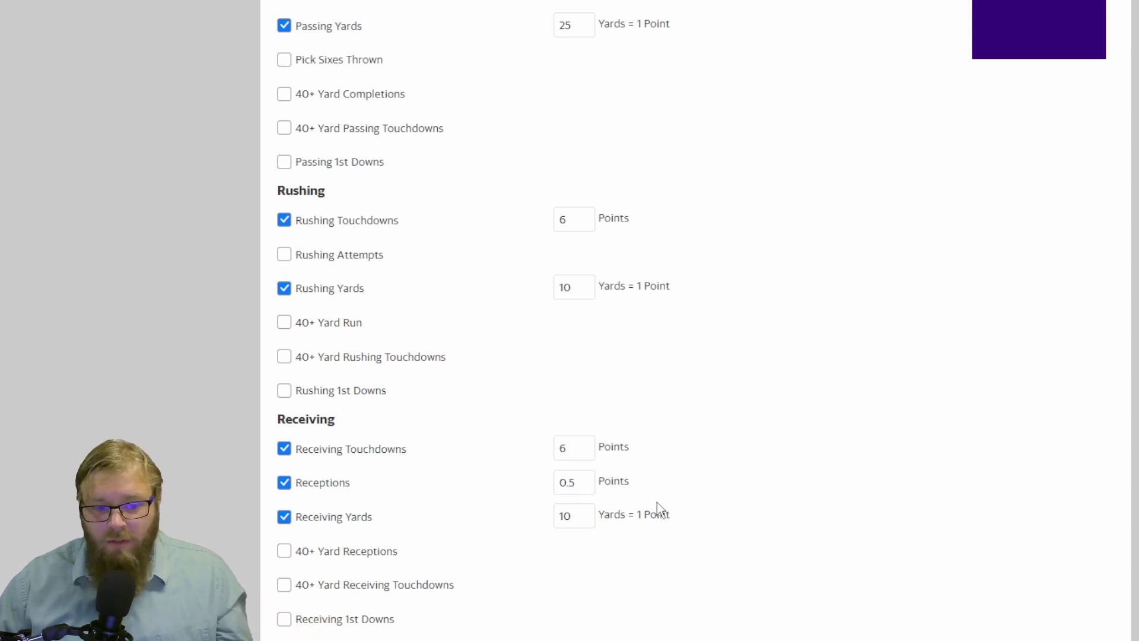
drag(653, 501, 366, 511)
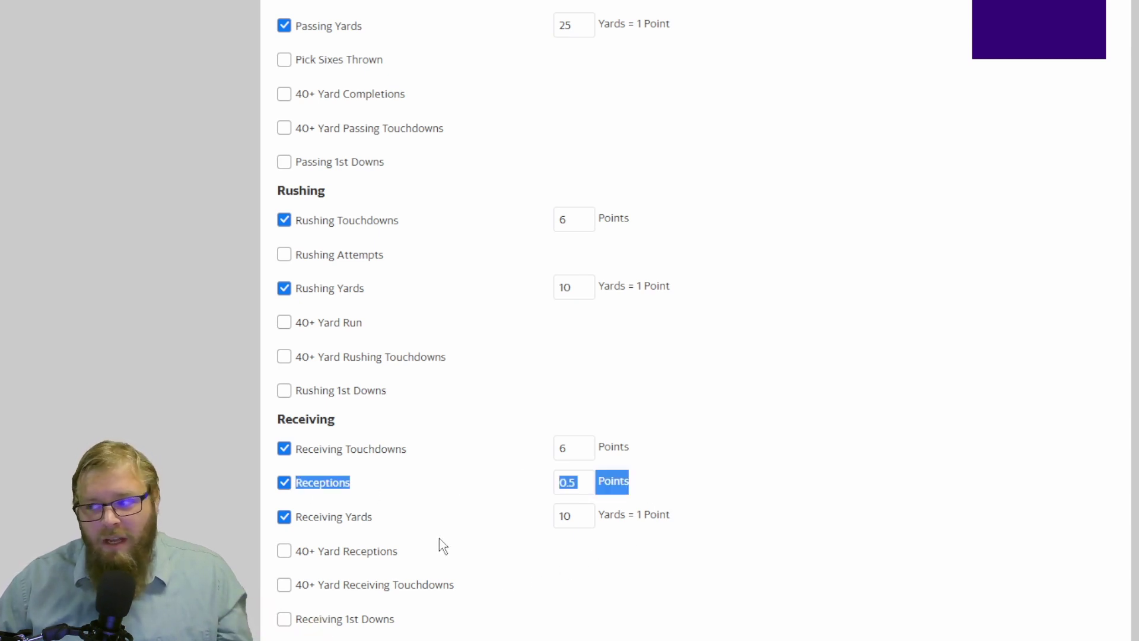
click(502, 370)
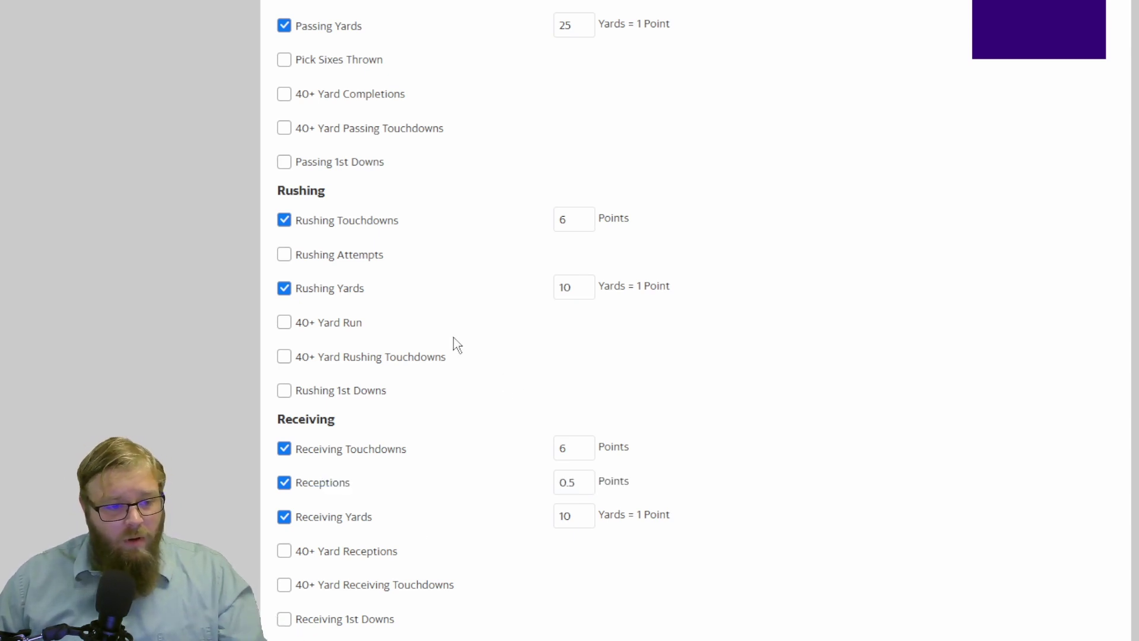
Check Rushing Attempts and settle its points value at .2.
click(285, 258)
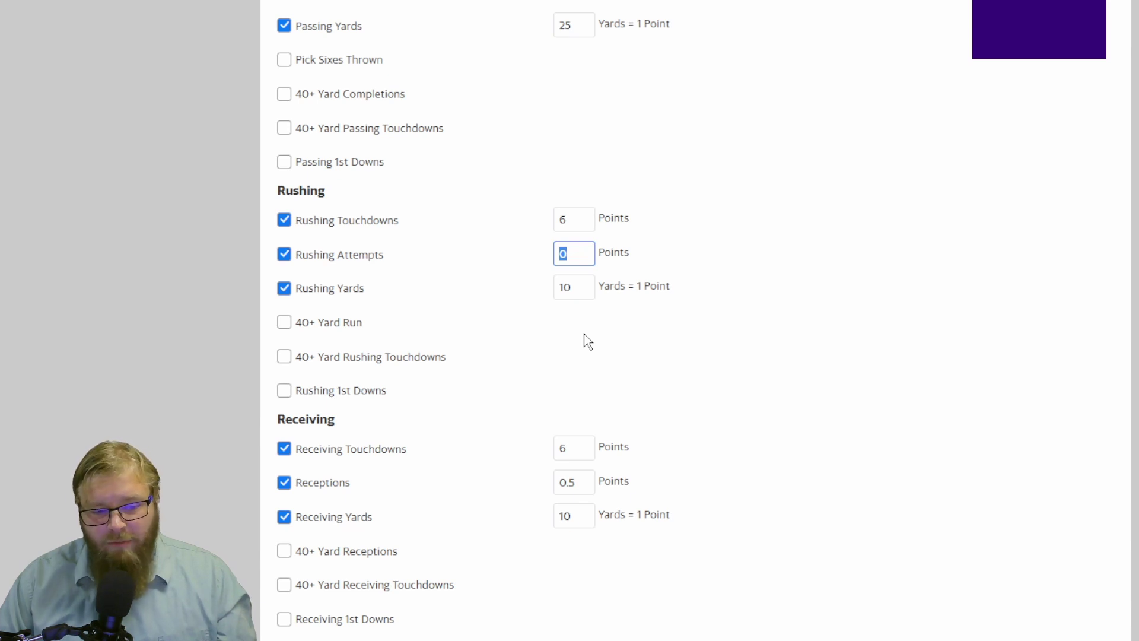
text(.20)
key(BackSpace)
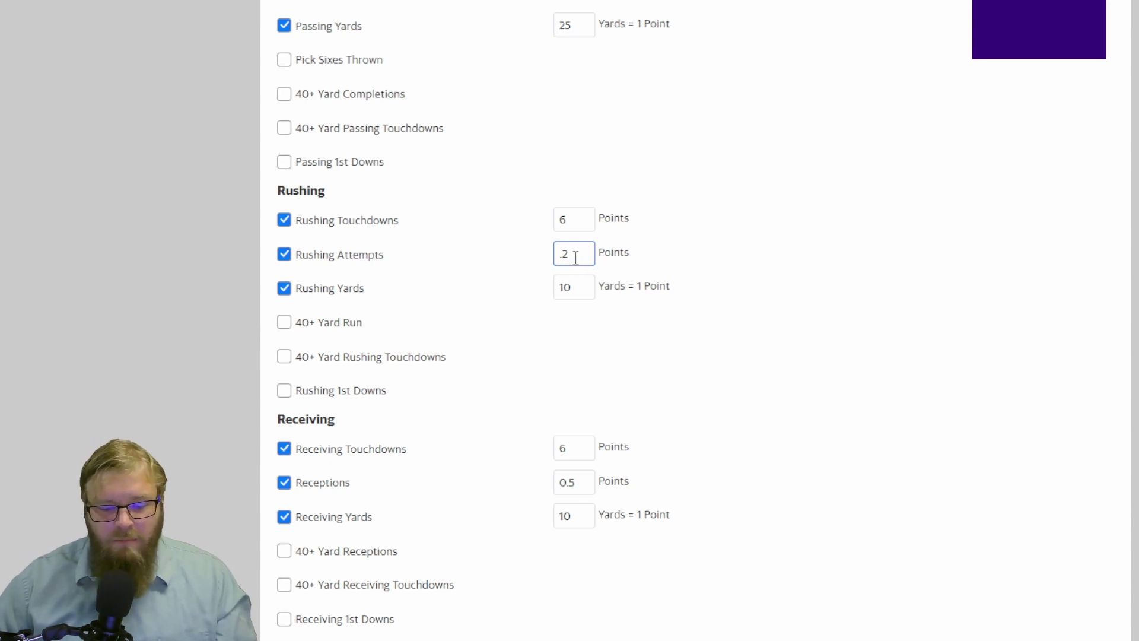
key(BackSpace)
text(1)
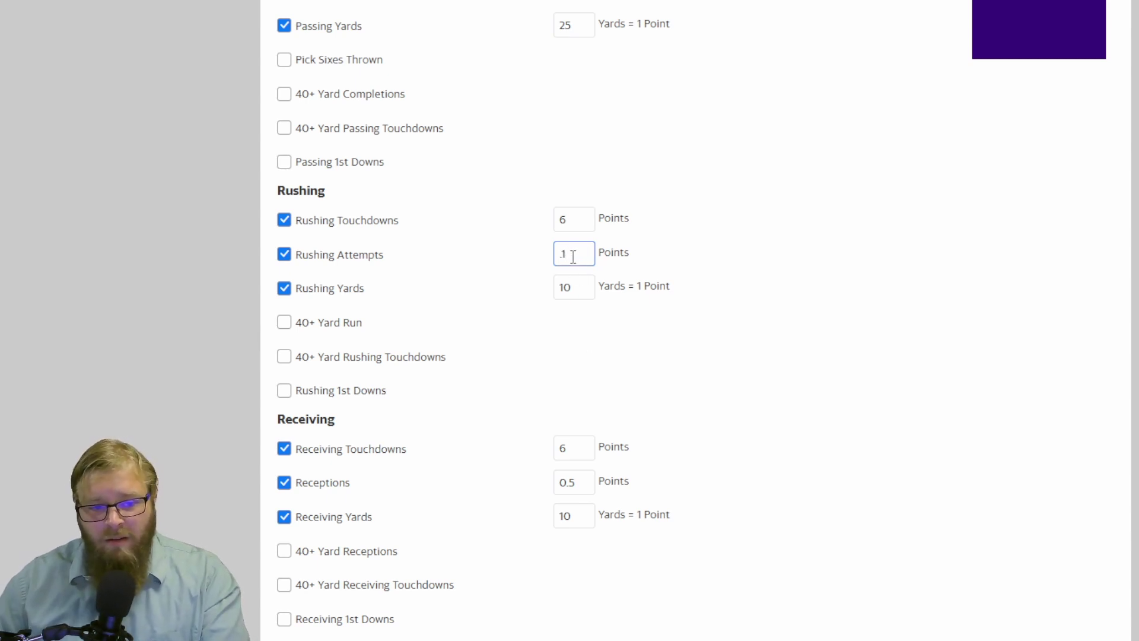
key(BackSpace)
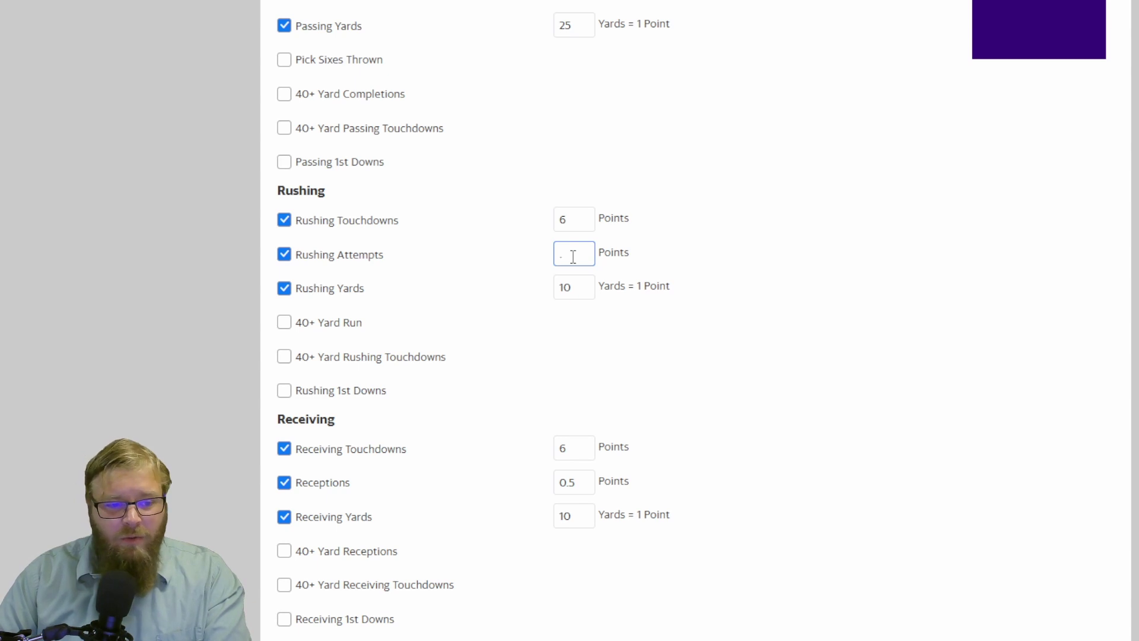
text(2)
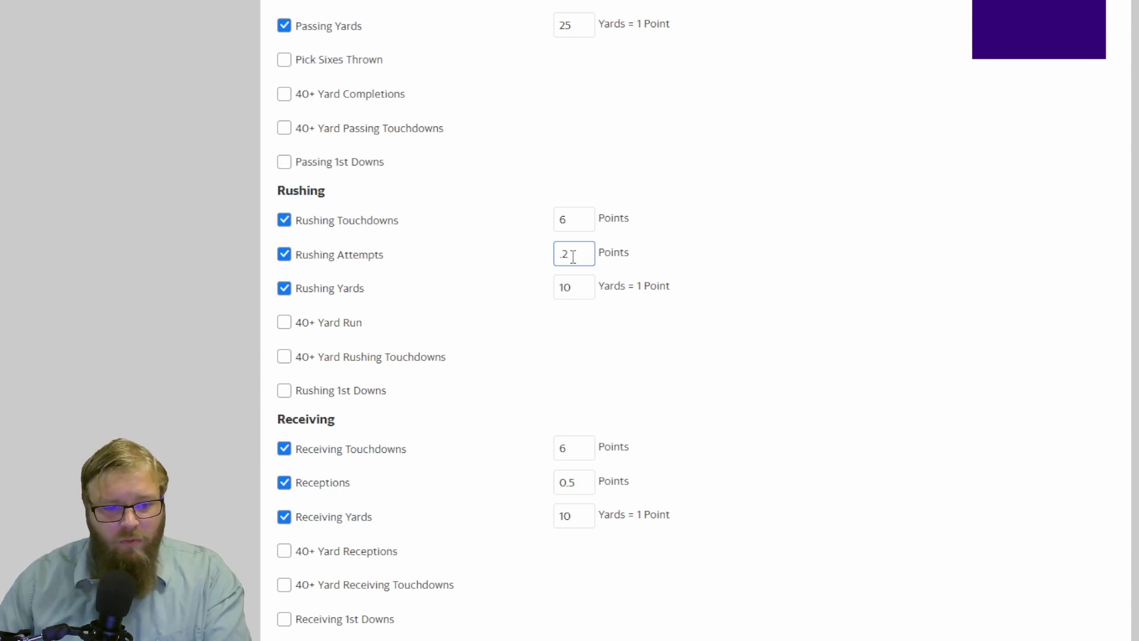
Enable the 40+ Yard Run, 40+ Yard Rushing Touchdowns and Rushing 1st Downs categories.
click(284, 322)
click(284, 357)
click(284, 391)
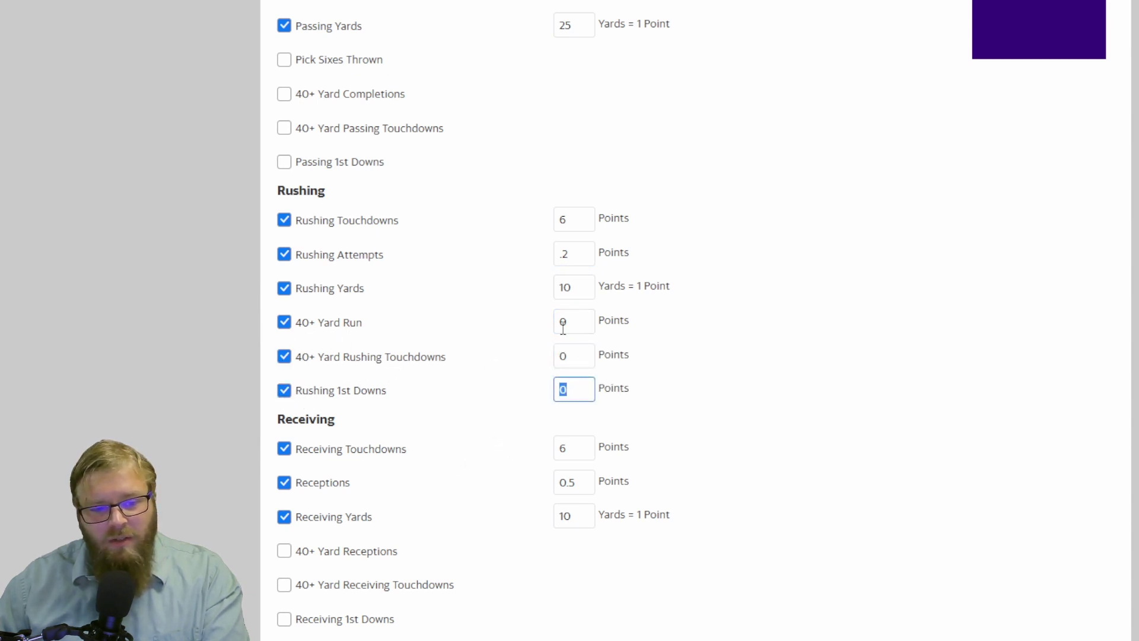
click(580, 288)
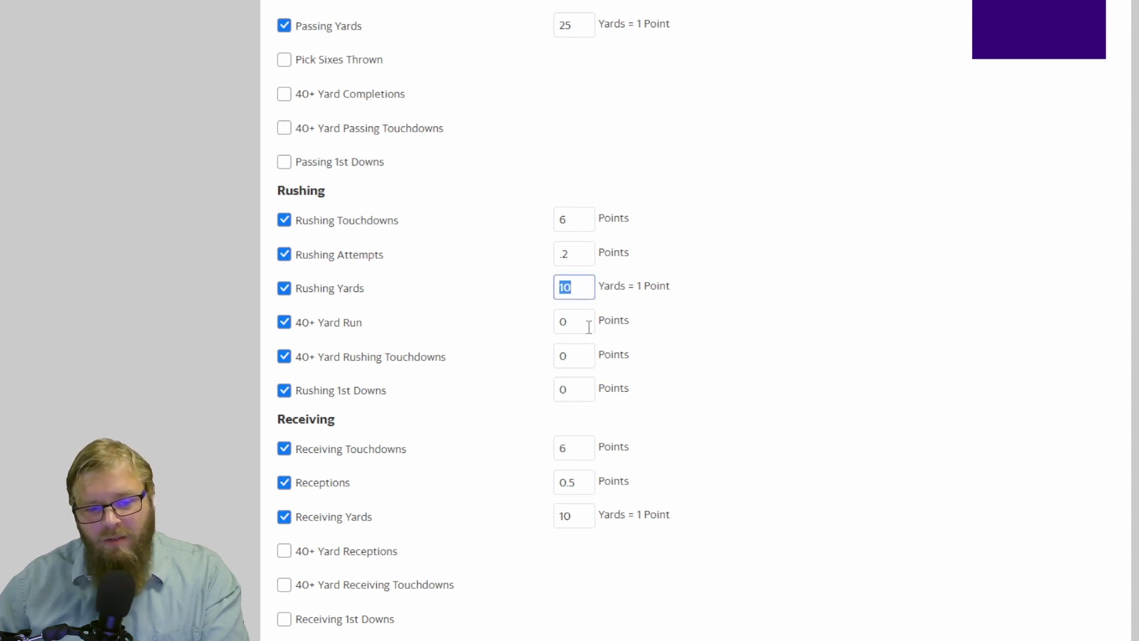
click(589, 221)
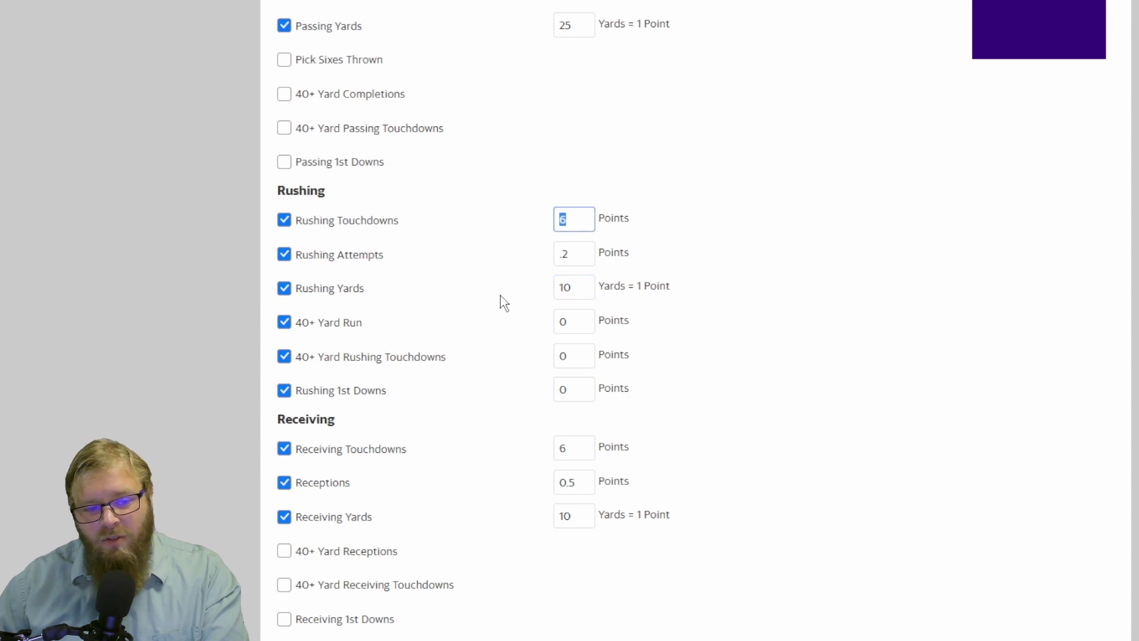
Set 40+ Yard Run to 4 points and 40+ Yard Rushing Touchdowns to 10 points.
click(576, 326)
text(2)
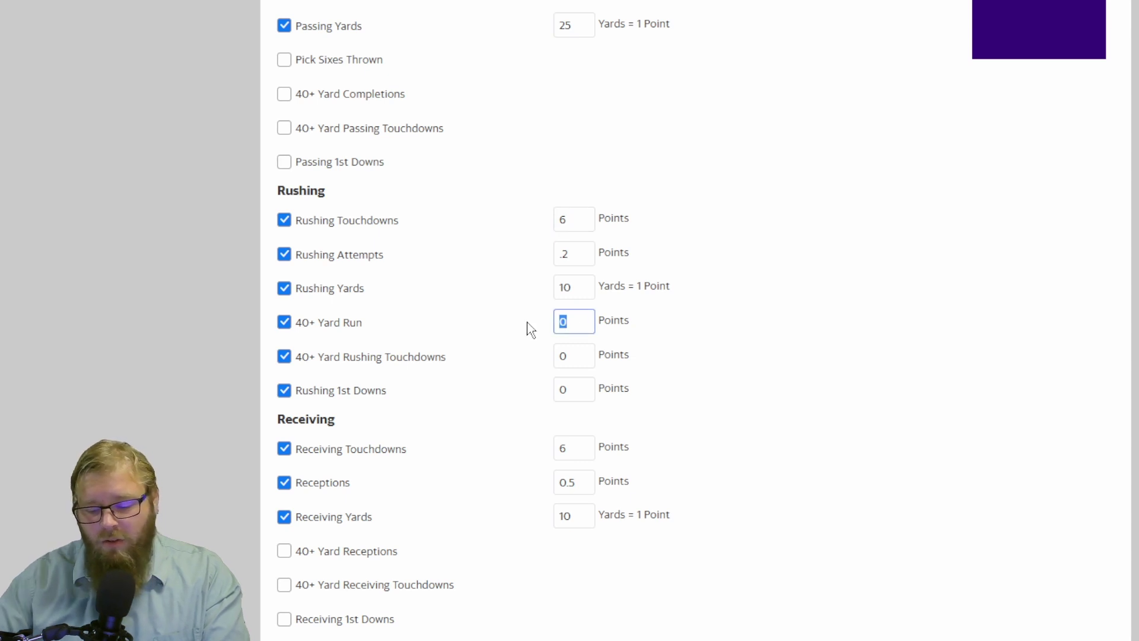
click(579, 362)
text(2)
key(BackSpace)
click(583, 321)
key(BackSpace)
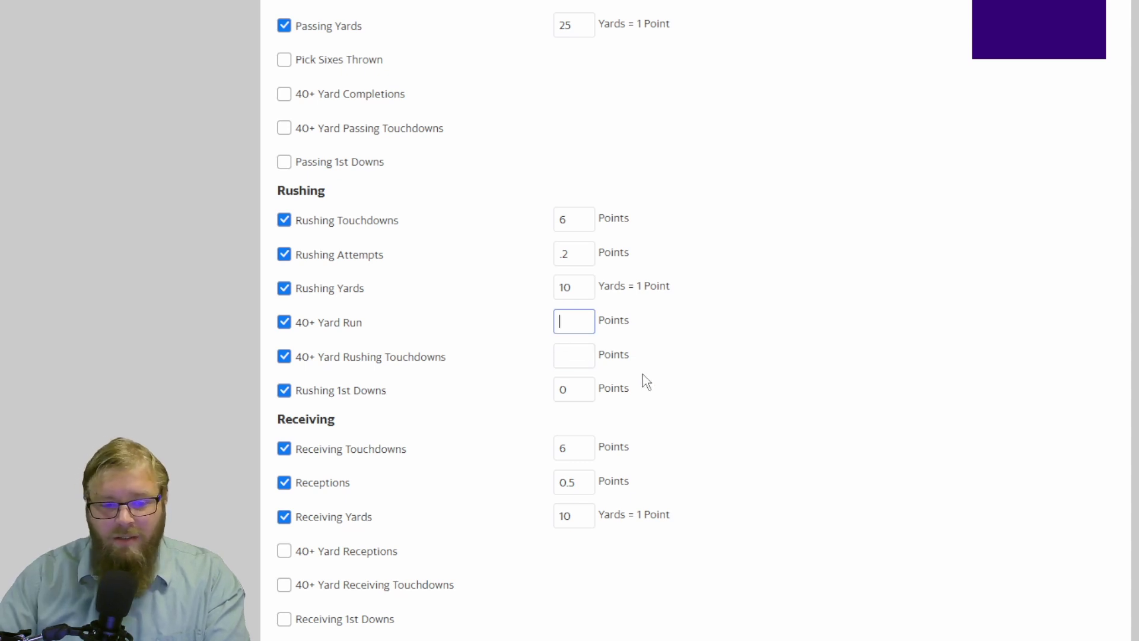
text(10)
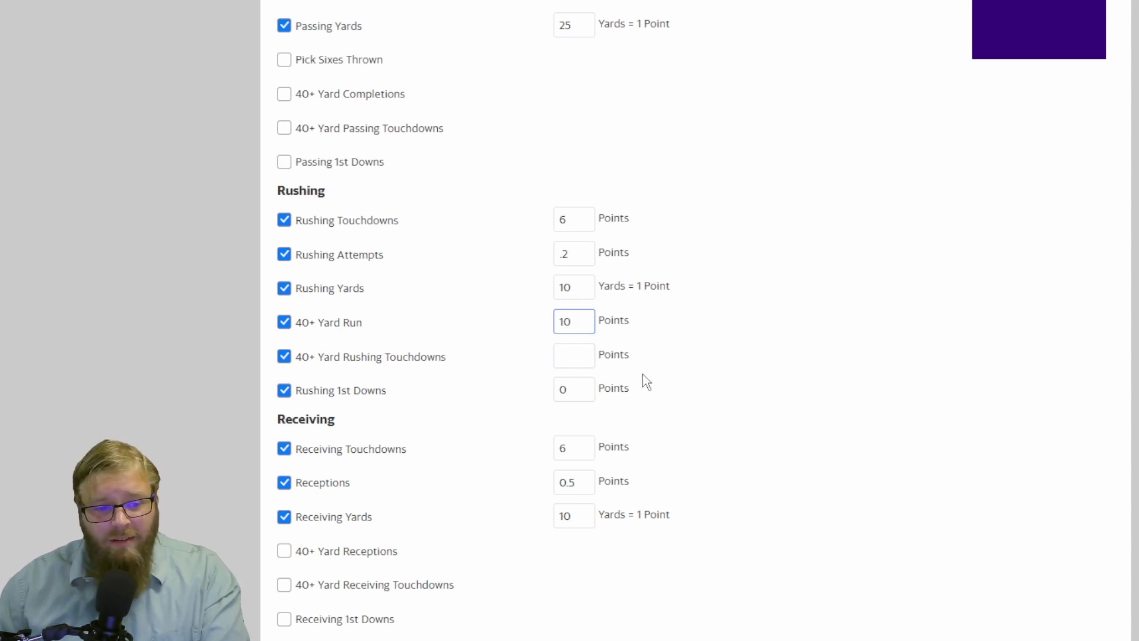
drag(586, 321, 540, 328)
text(5)
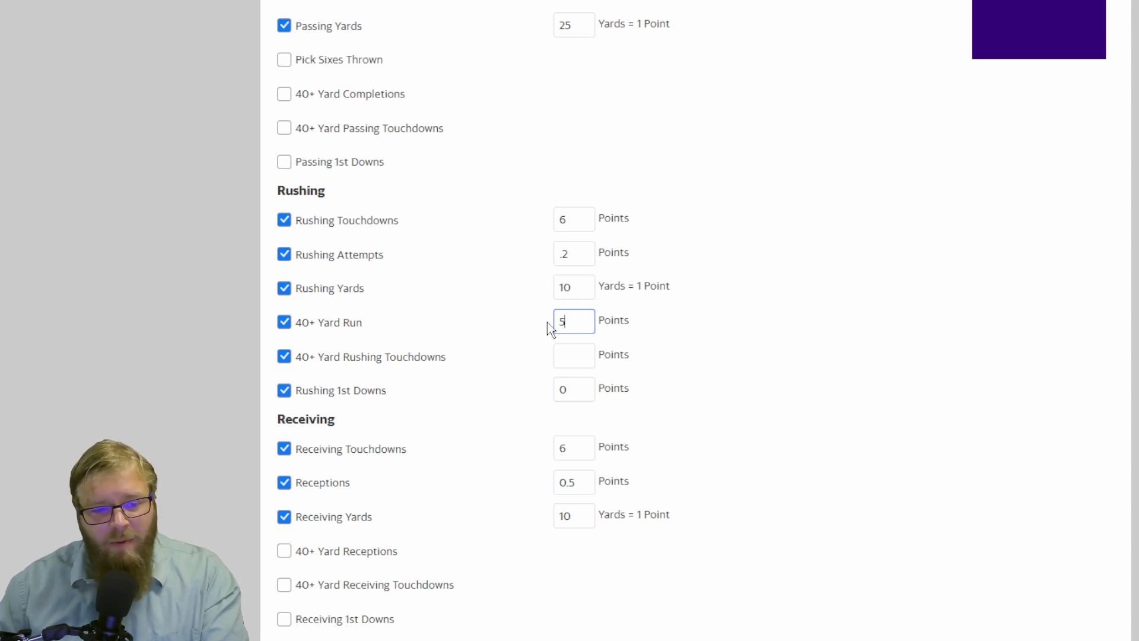
key(BackSpace)
text(4)
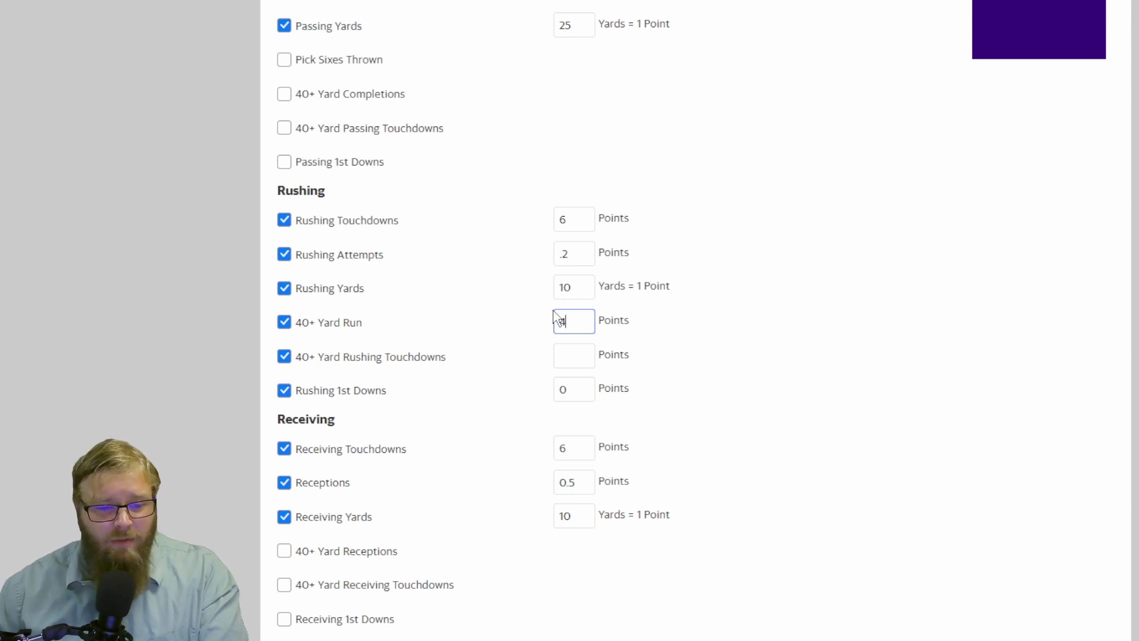
click(578, 359)
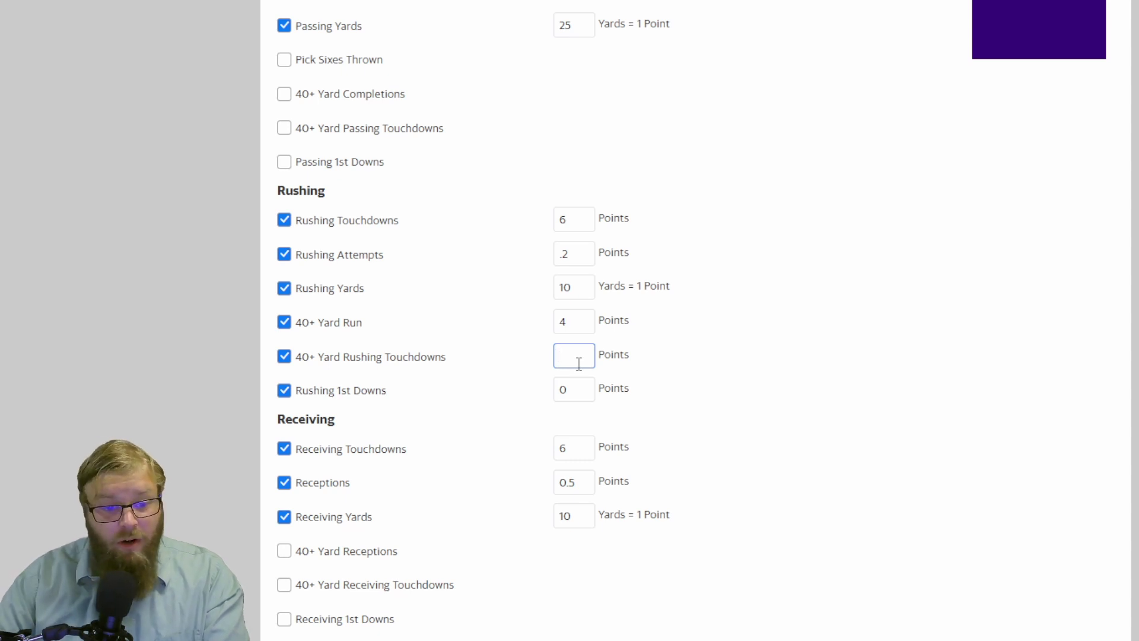
text(10)
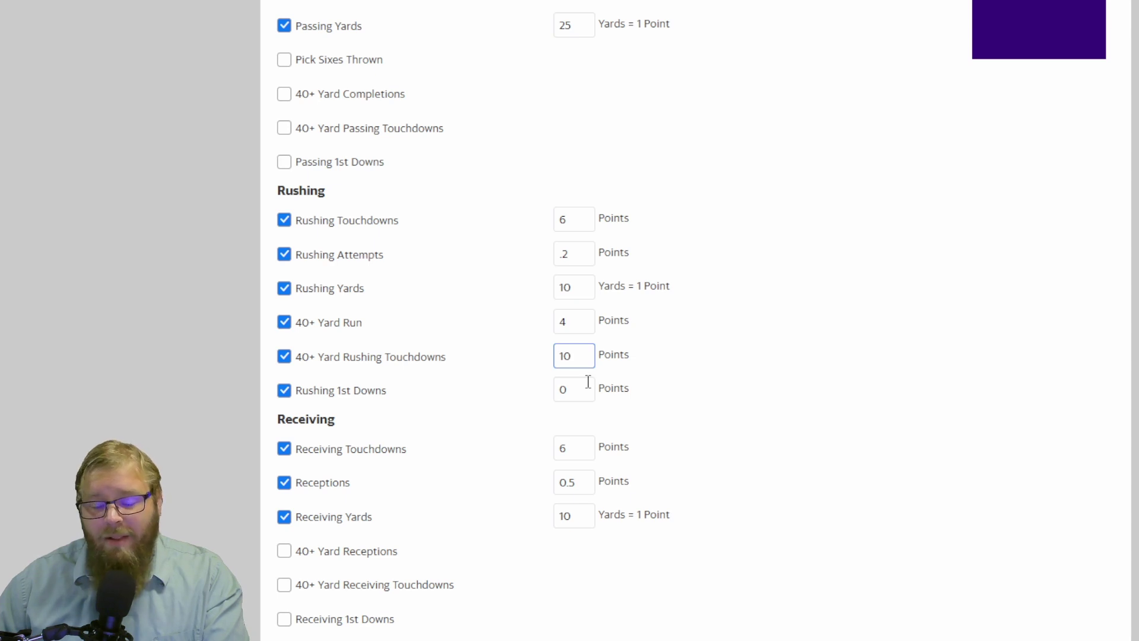
Scroll up and down to review the Passing and Rushing scoring rows.
scroll(585, 382, up, 3)
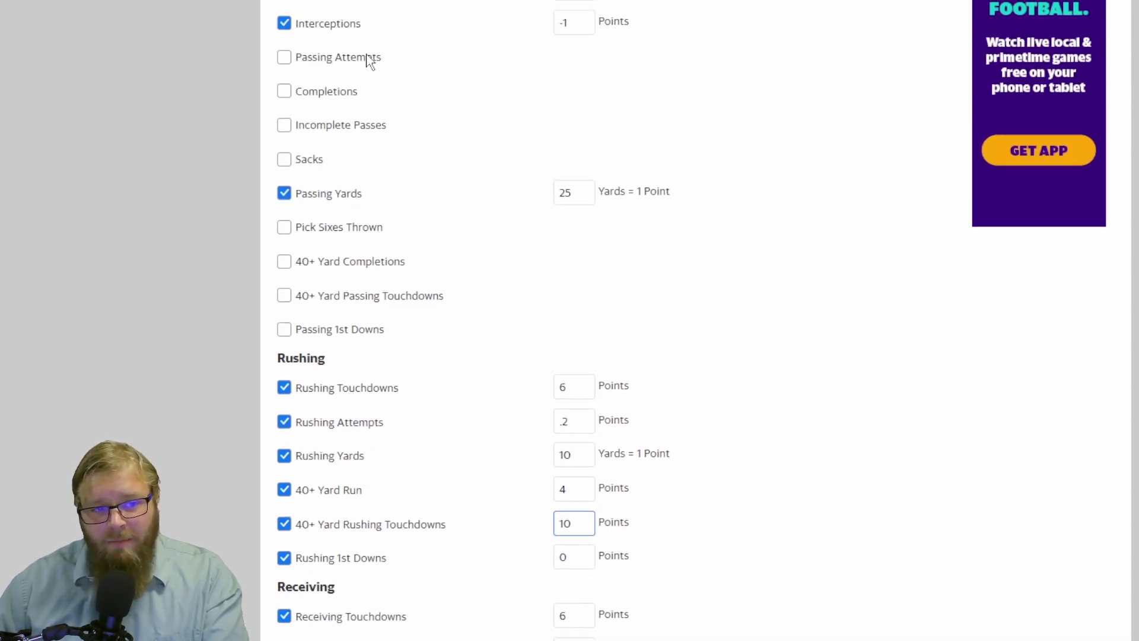
scroll(376, 70, down, 8)
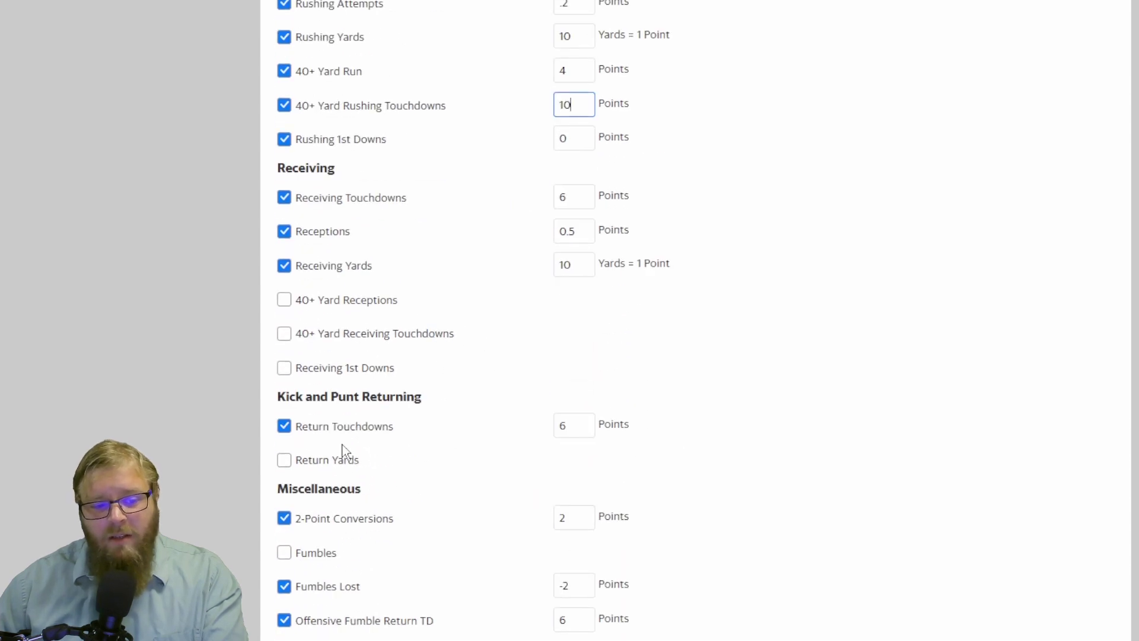
scroll(497, 198, up, 4)
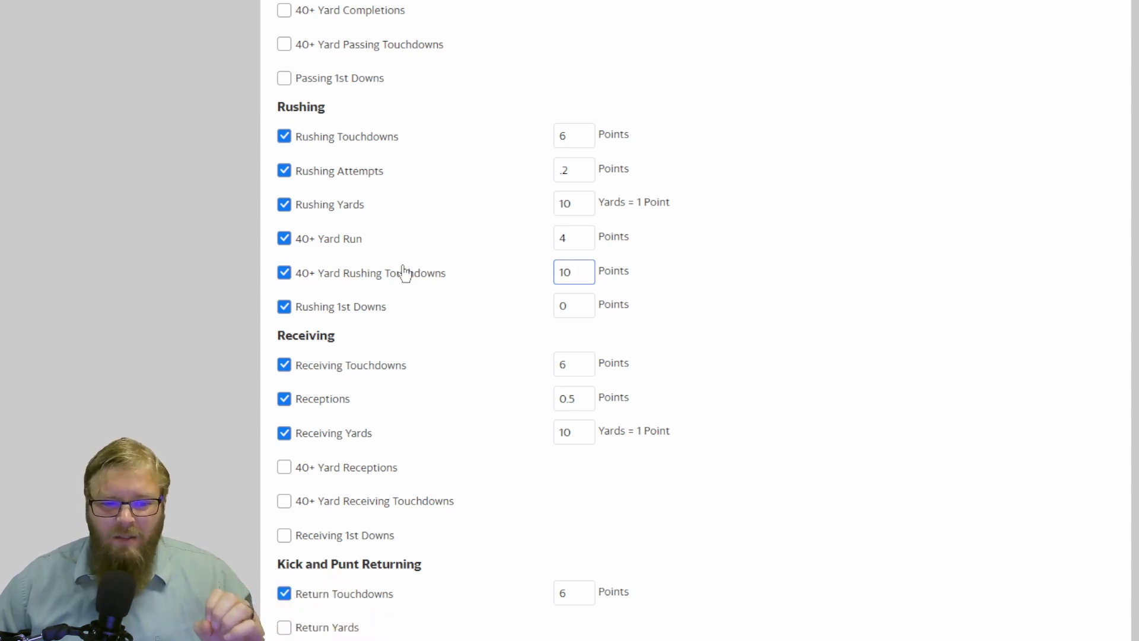
scroll(438, 310, up, 3)
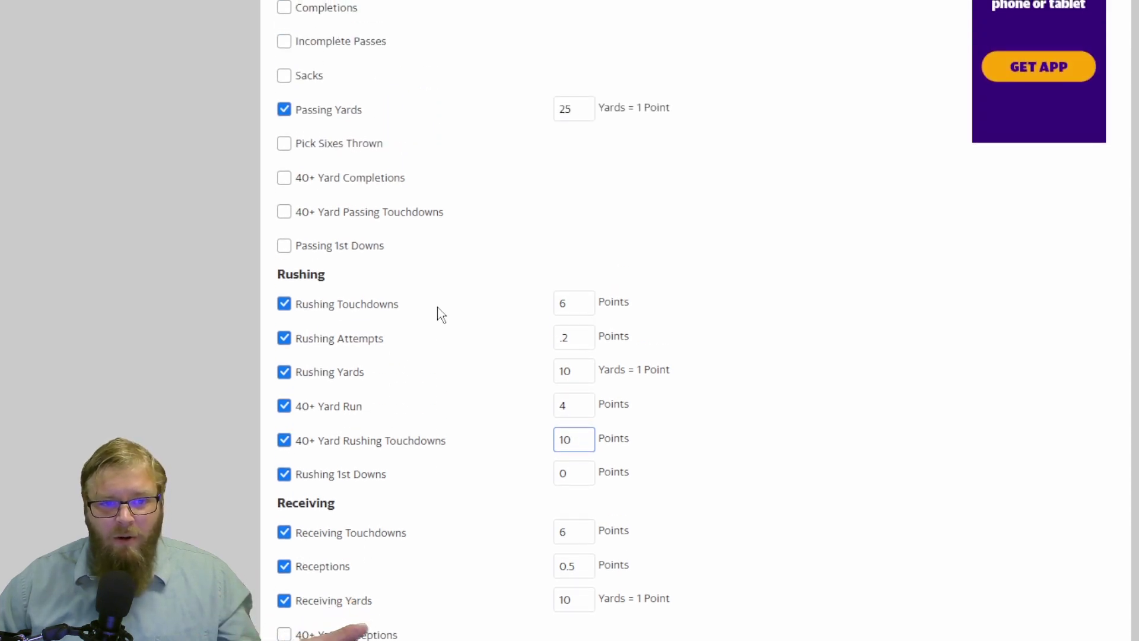
scroll(441, 314, down, 2)
scroll(441, 315, down, 2)
scroll(441, 316, up, 1)
scroll(441, 316, up, 1)
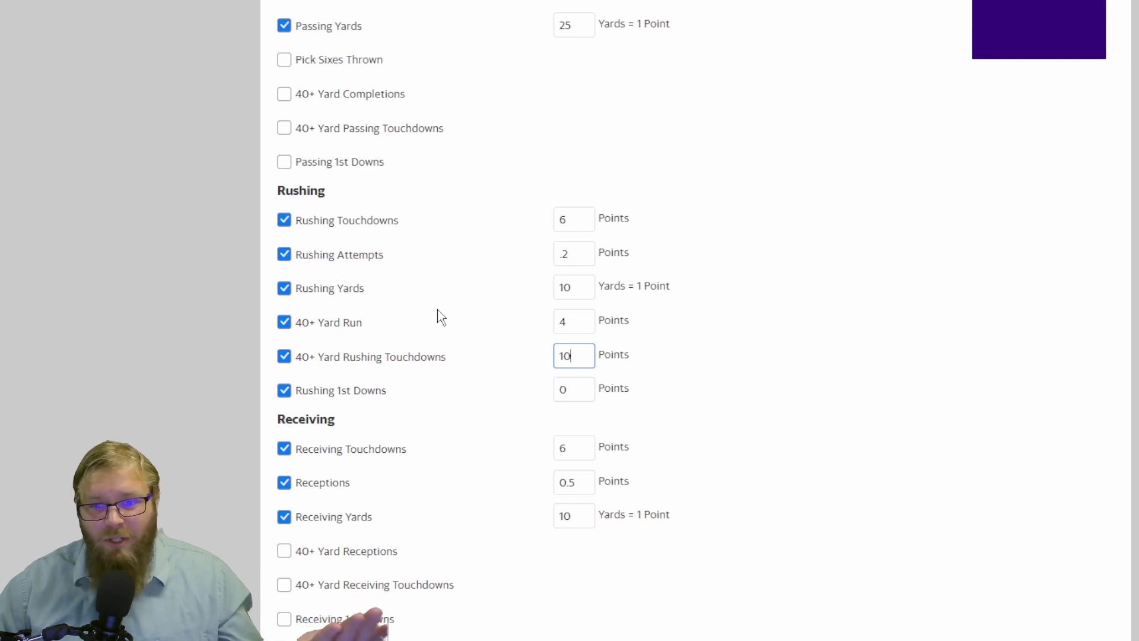
Uncheck the 40+ Yard Rushing Touchdowns and 40+ Yard Run bonuses, then review the Offense section.
click(285, 356)
click(283, 322)
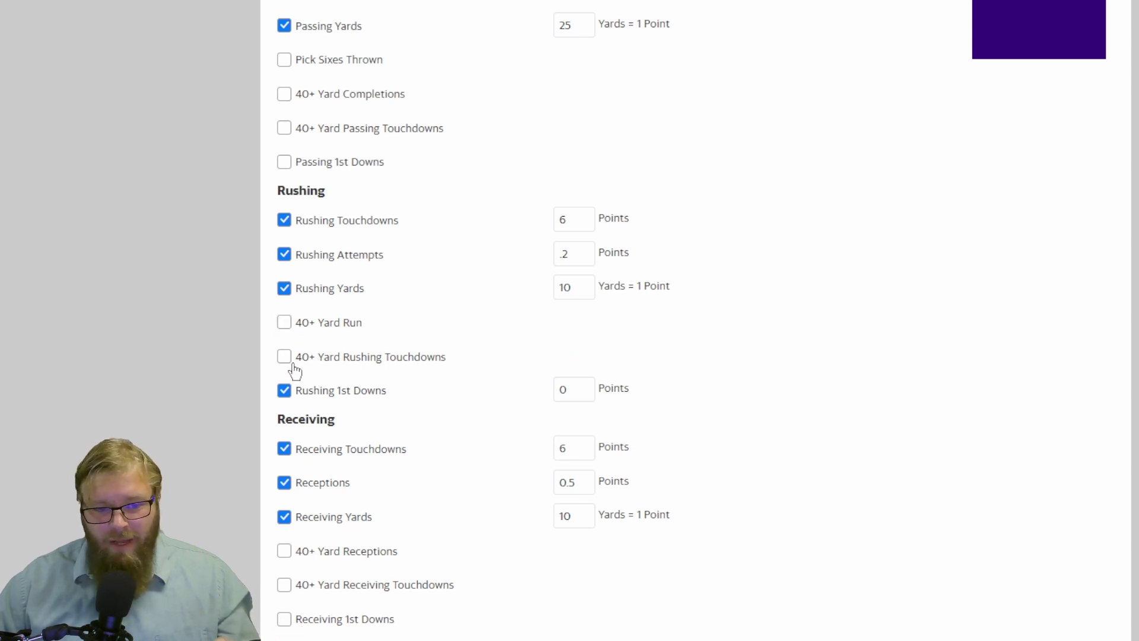
scroll(356, 380, up, 3)
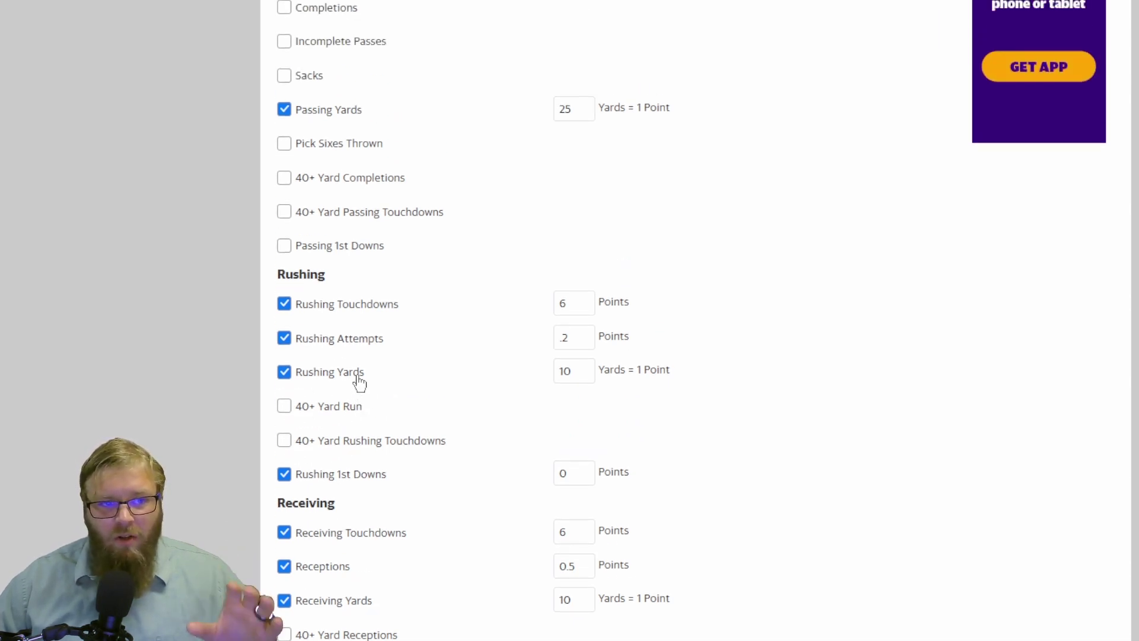
scroll(382, 387, down, 3)
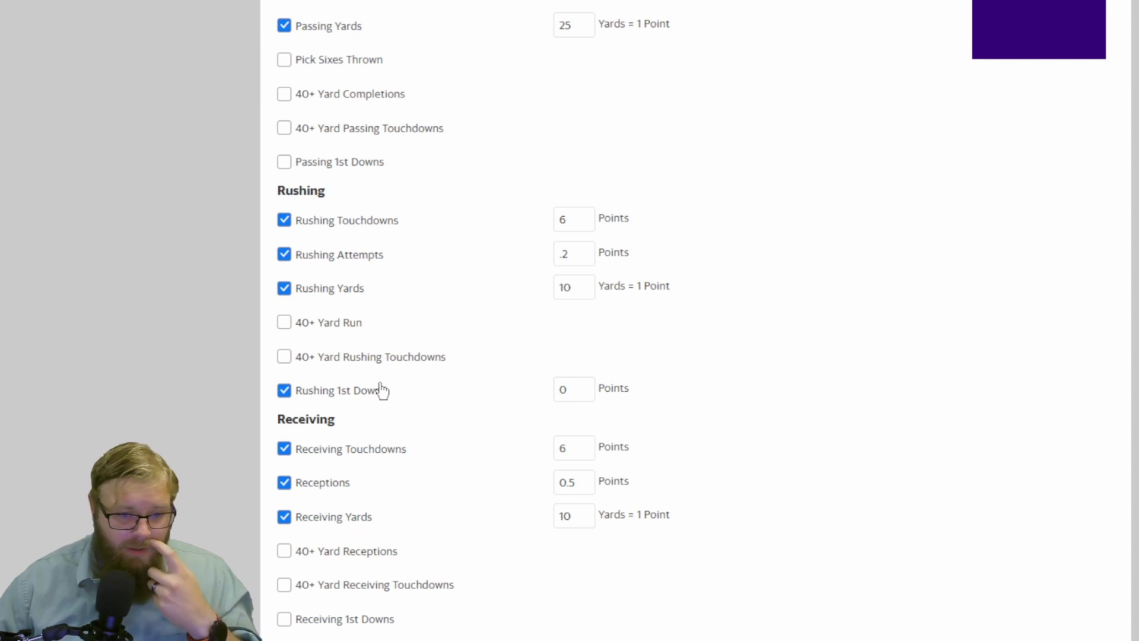
scroll(382, 389, up, 3)
scroll(382, 389, up, 3)
scroll(381, 390, up, 3)
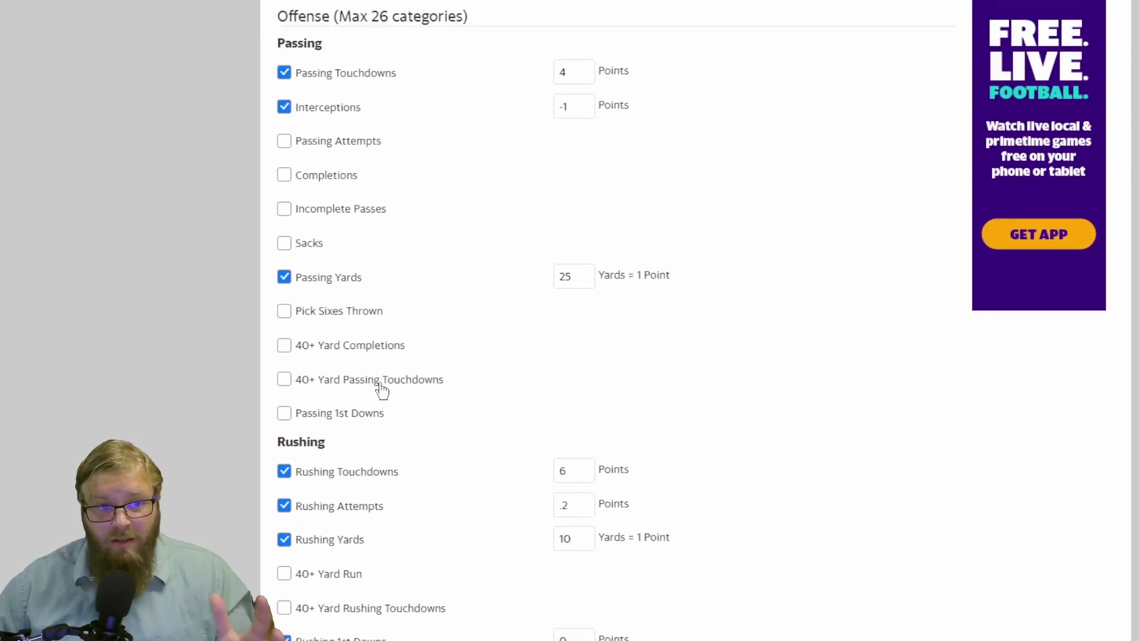
scroll(382, 390, down, 9)
scroll(380, 394, down, 3)
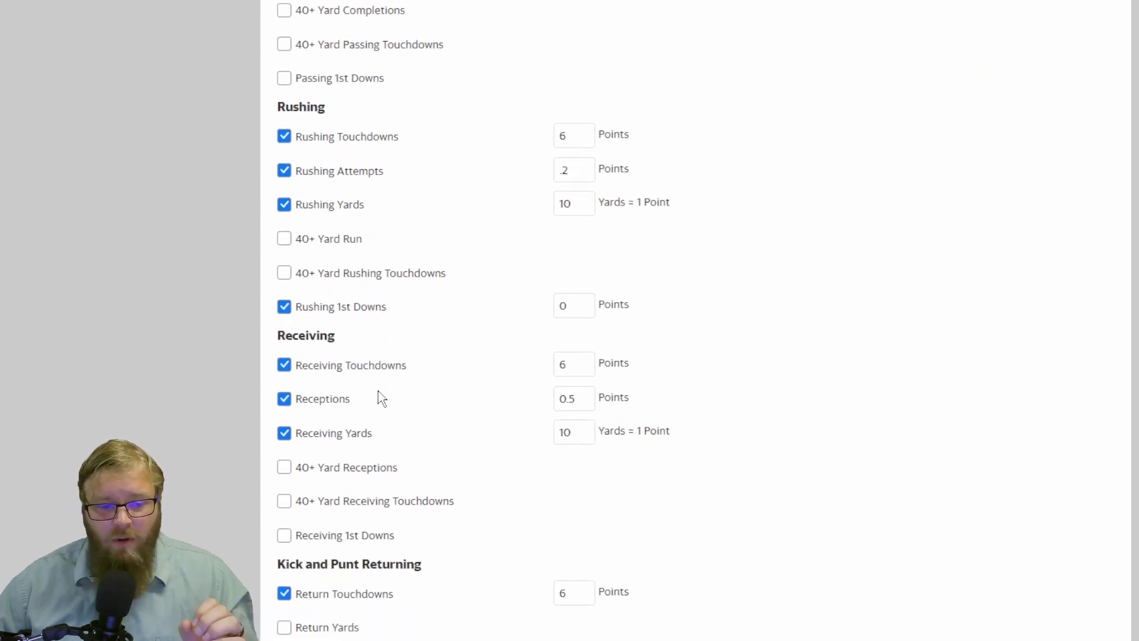
Scroll to Receiving and highlight the 0.5 points-per-reception value.
scroll(382, 398, down, 6)
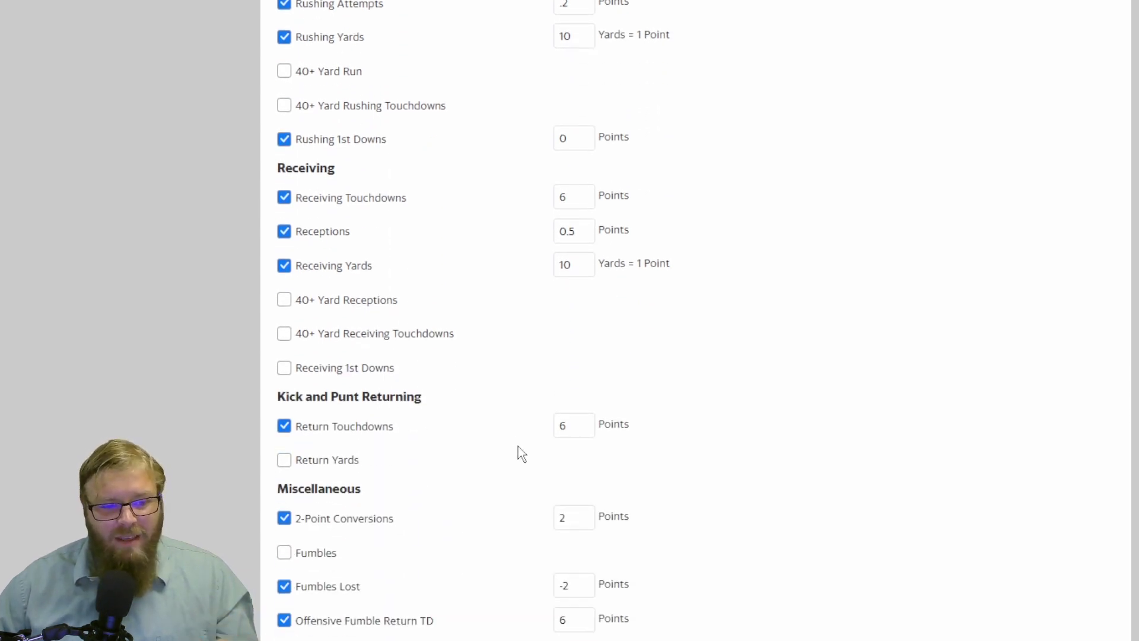
scroll(516, 415, up, 3)
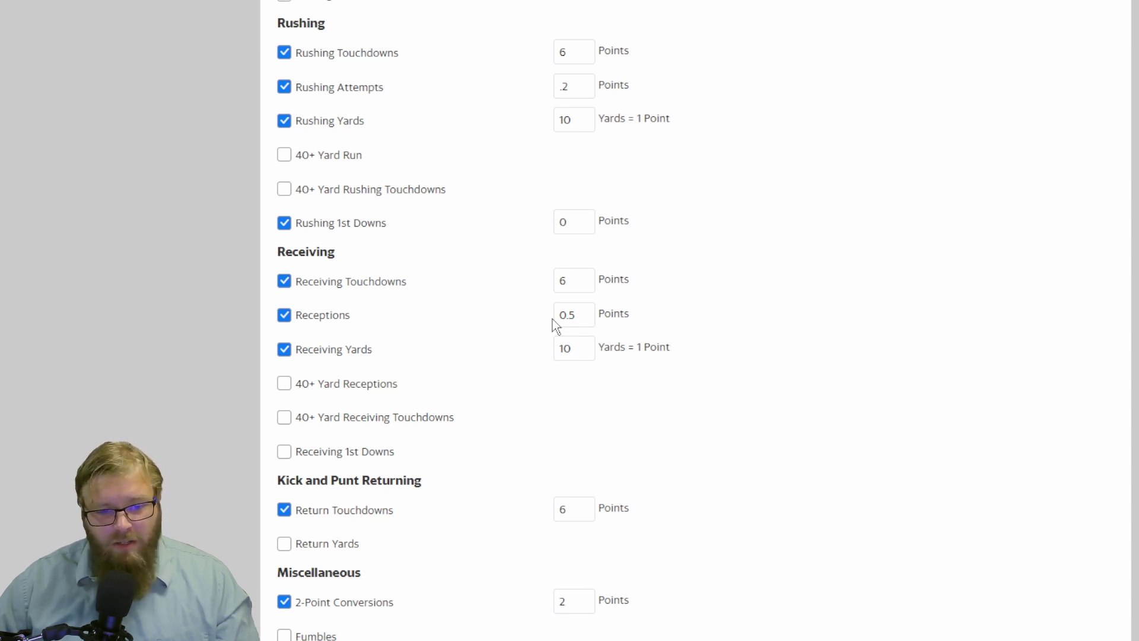
drag(590, 320, 520, 325)
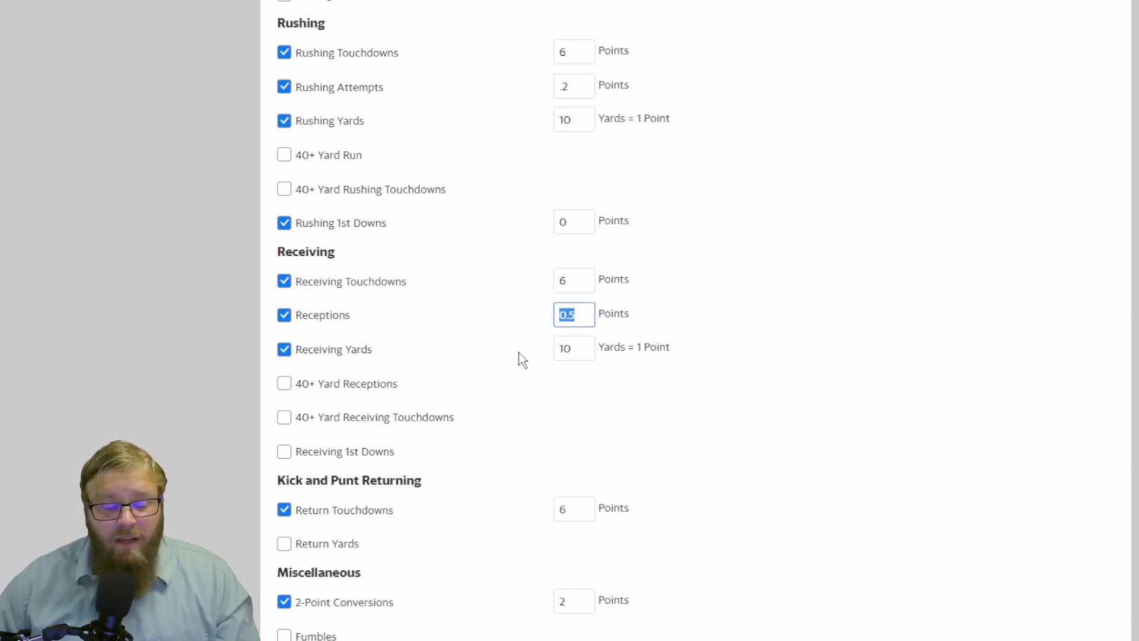
scroll(520, 358, down, 3)
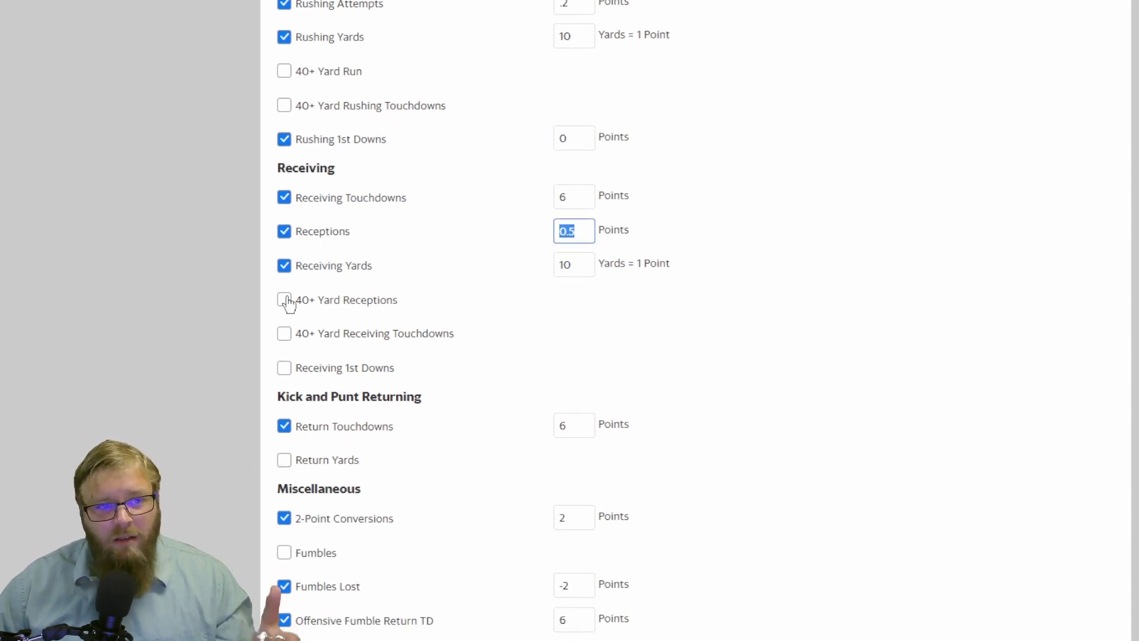
Try the 40+ yard receiving bonuses, then leave both unchecked.
click(284, 302)
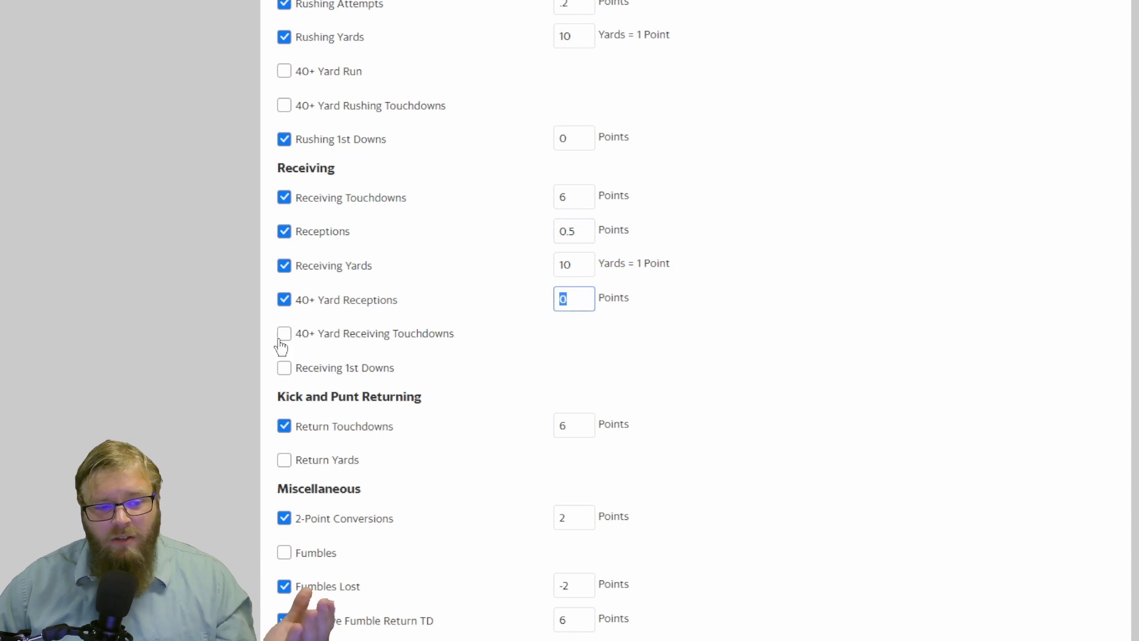
click(282, 336)
click(276, 368)
click(284, 333)
click(283, 301)
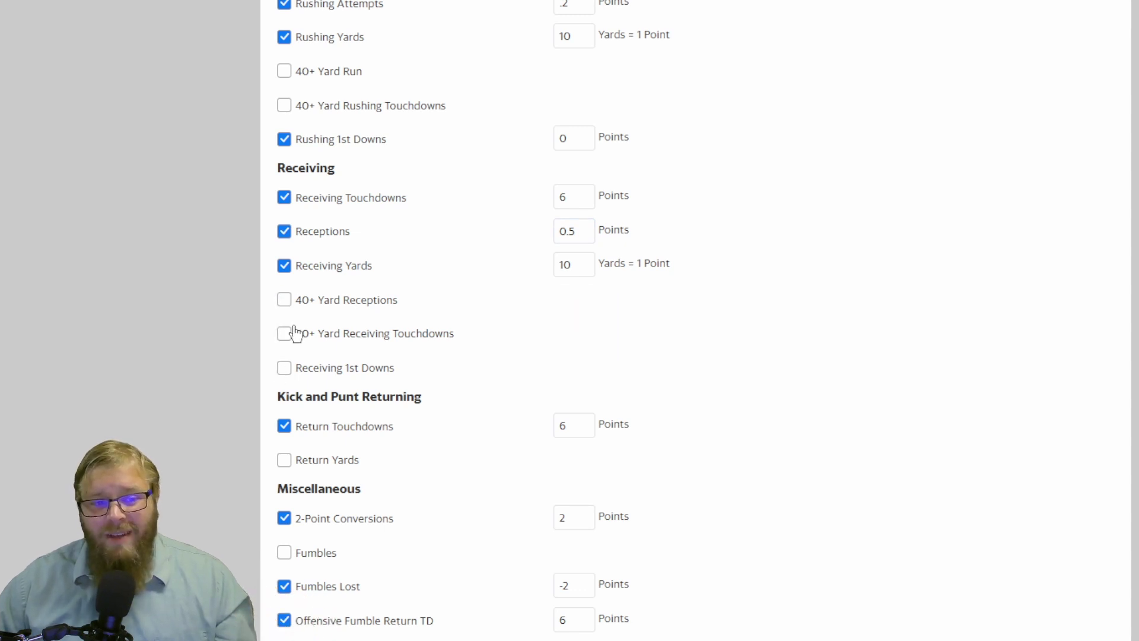
Uncheck Rushing 1st Downs and briefly try Passing 1st Downs before leaving it off.
scroll(295, 331, up, 1)
click(286, 226)
scroll(432, 282, up, 1)
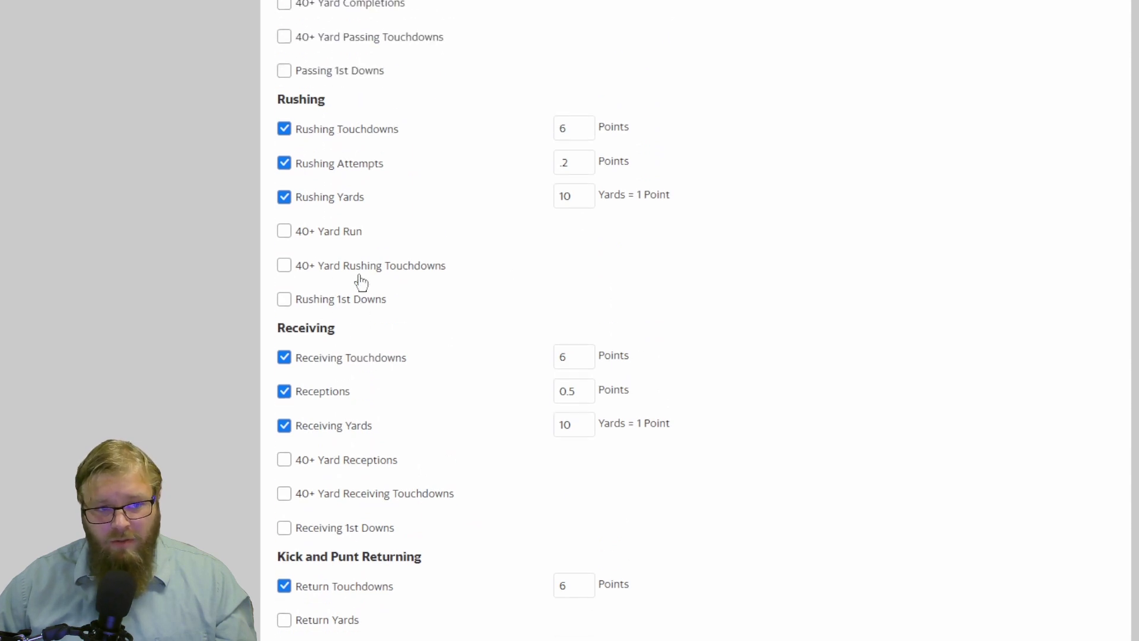
scroll(331, 325, down, 1)
scroll(330, 350, down, 1)
scroll(328, 377, up, 3)
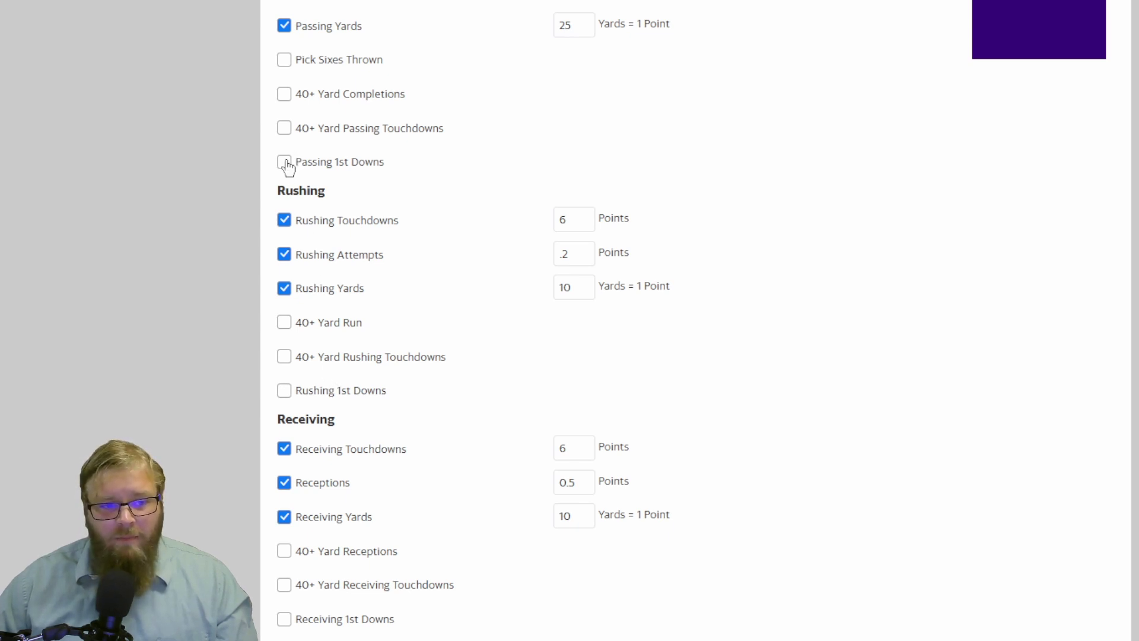
scroll(287, 178, up, 2)
scroll(297, 226, down, 2)
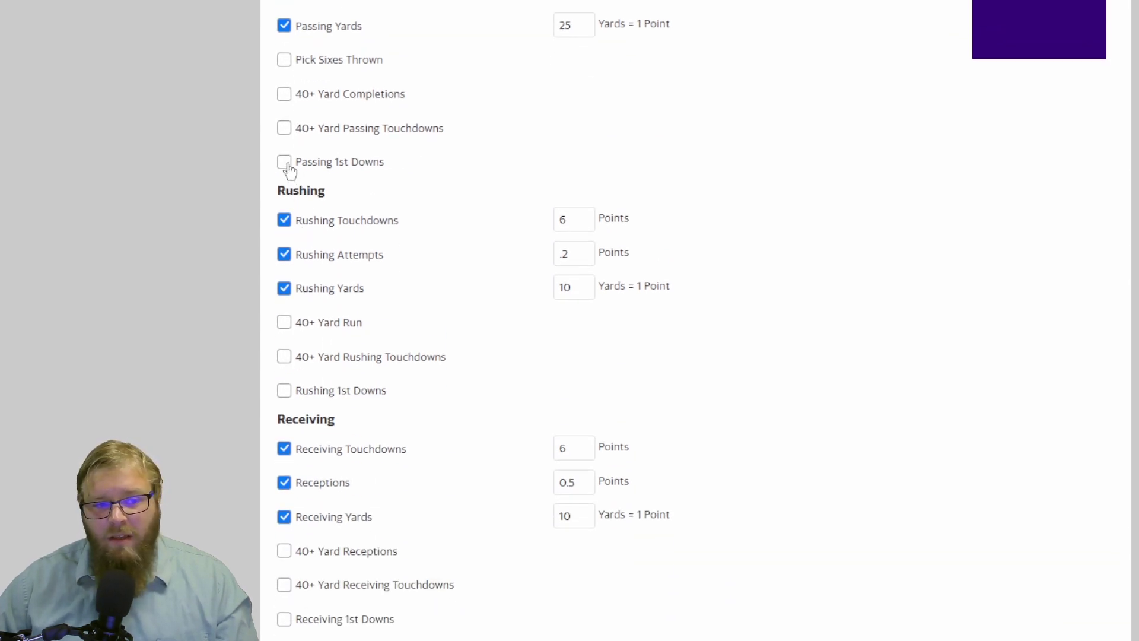
click(287, 168)
scroll(299, 187, up, 1)
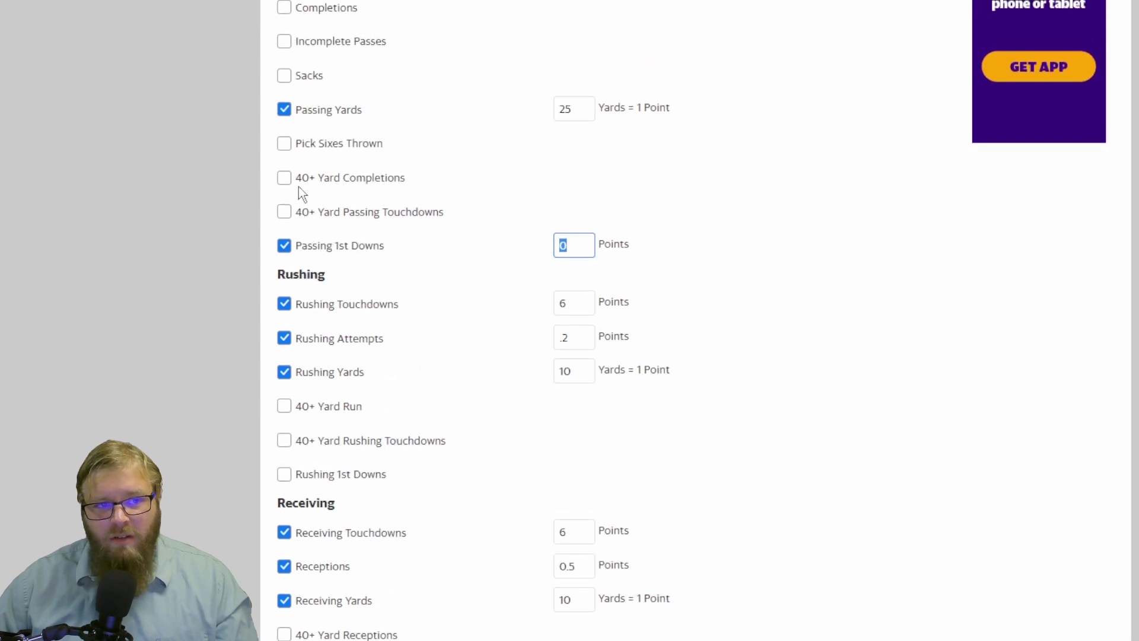
scroll(301, 202, down, 1)
click(291, 166)
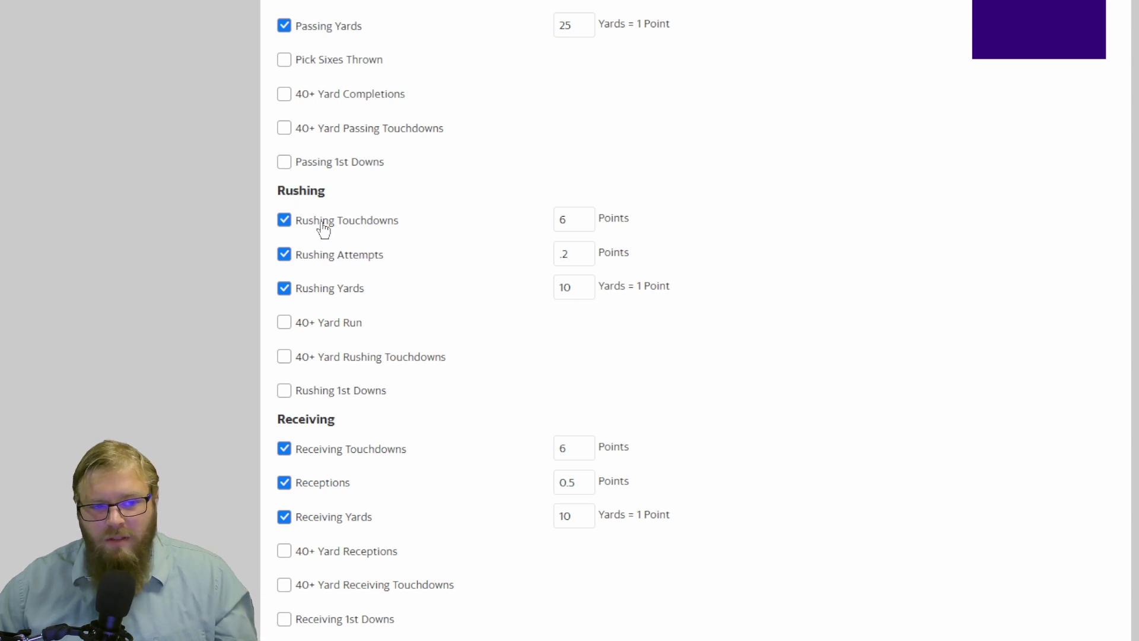
Score Rushing 1st Downs at 4 points each.
scroll(321, 227, down, 1)
click(285, 307)
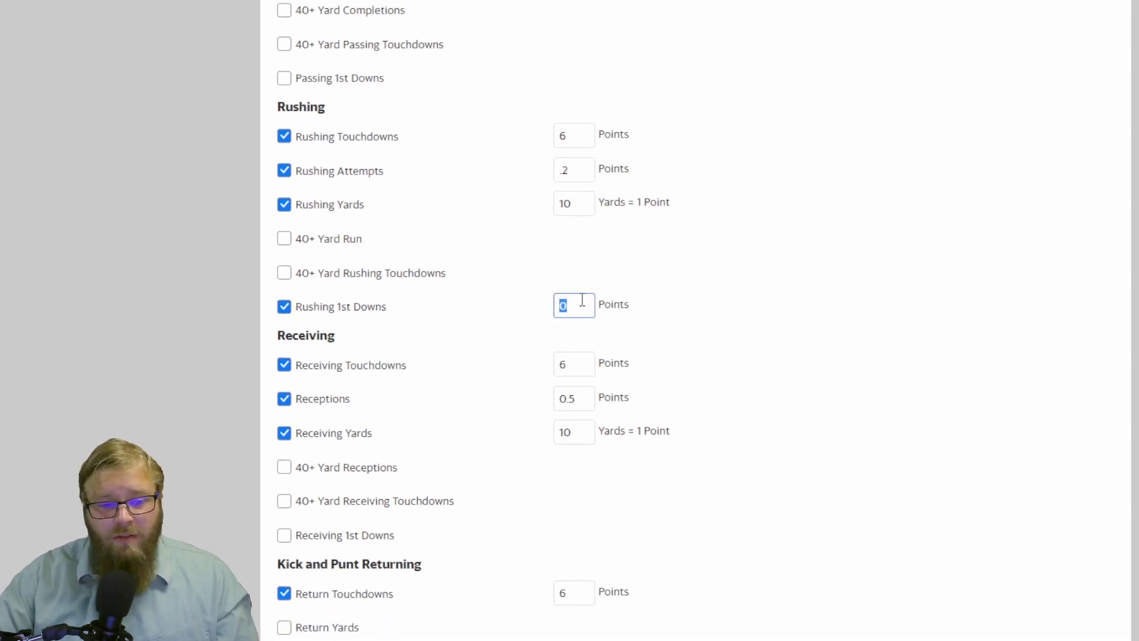
text(4)
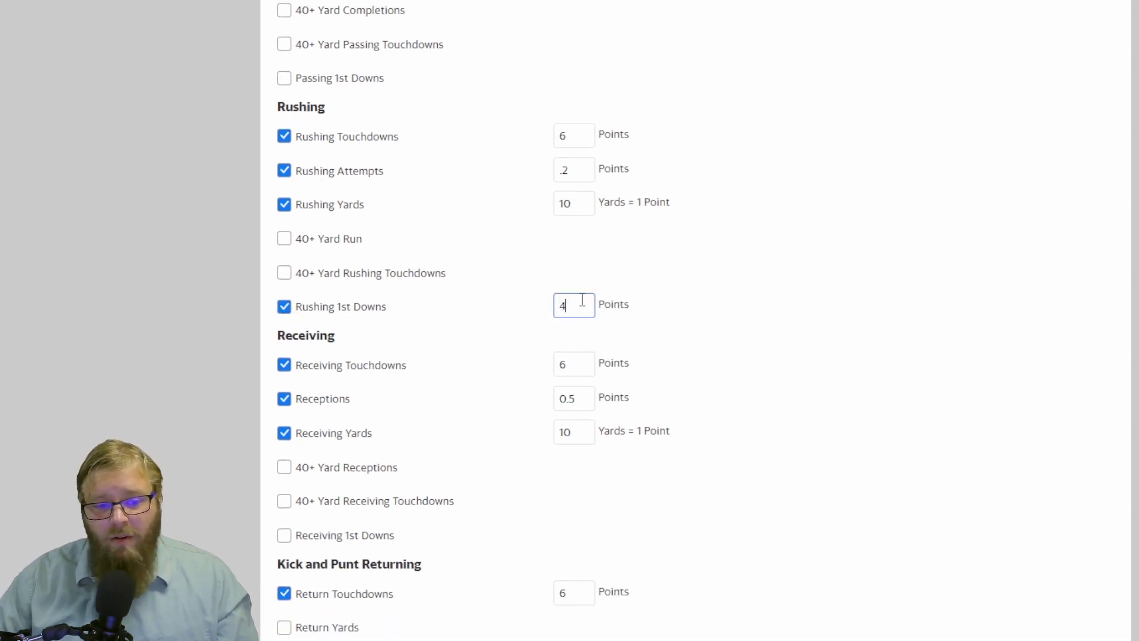
Uncheck Rushing 1st Downs and score Return Yards at 1 point per 10 yards.
click(283, 307)
scroll(282, 314, down, 3)
scroll(309, 297, down, 4)
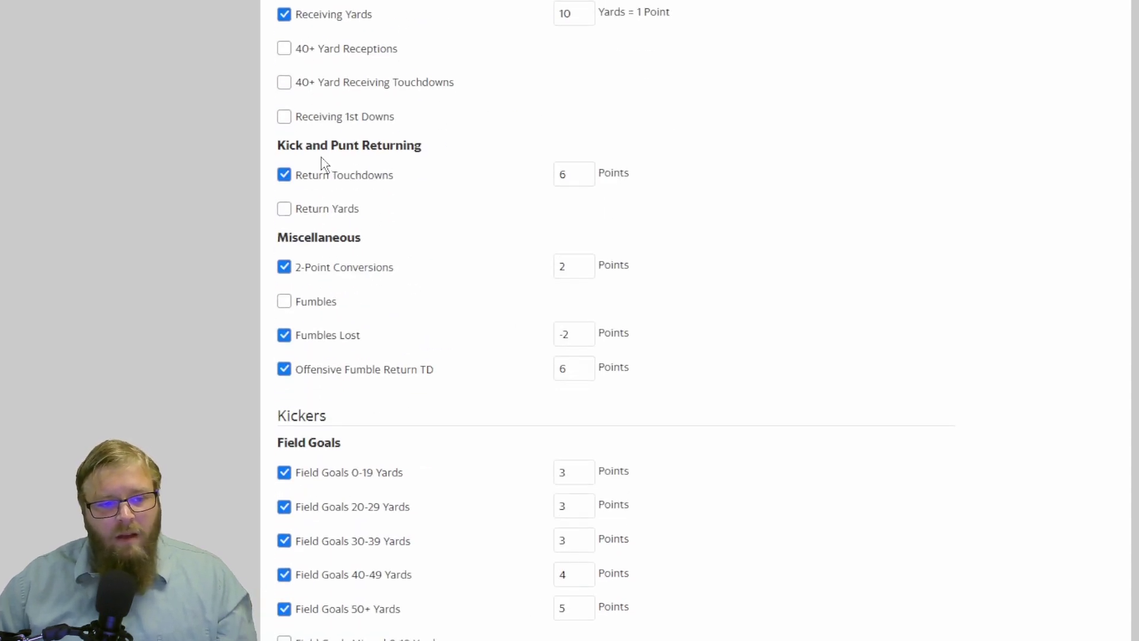
scroll(361, 237, up, 1)
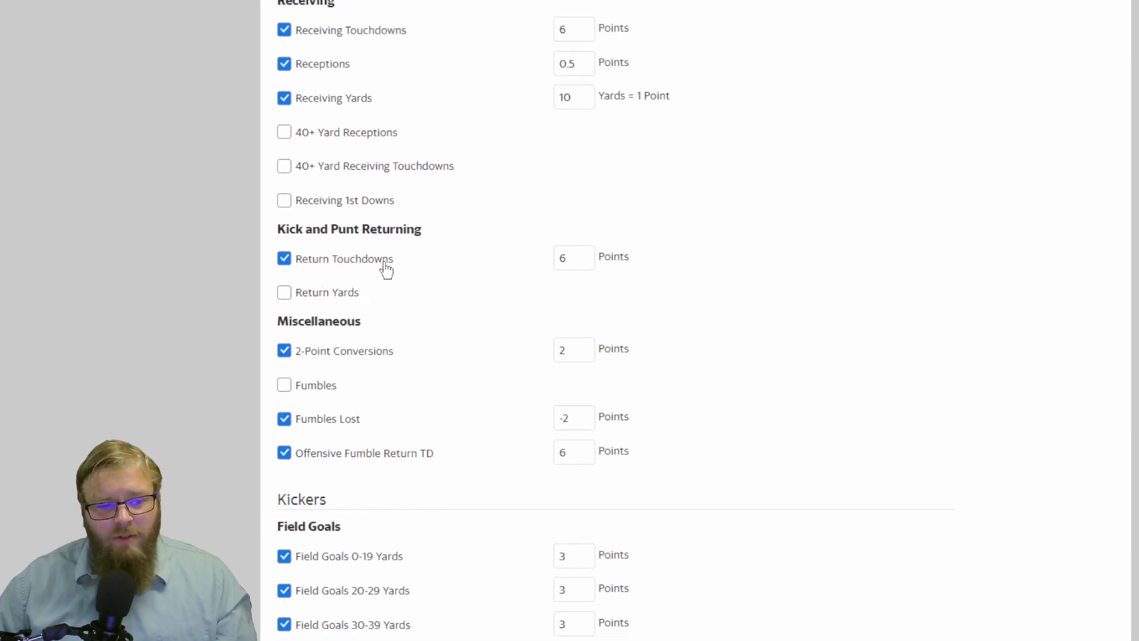
click(284, 292)
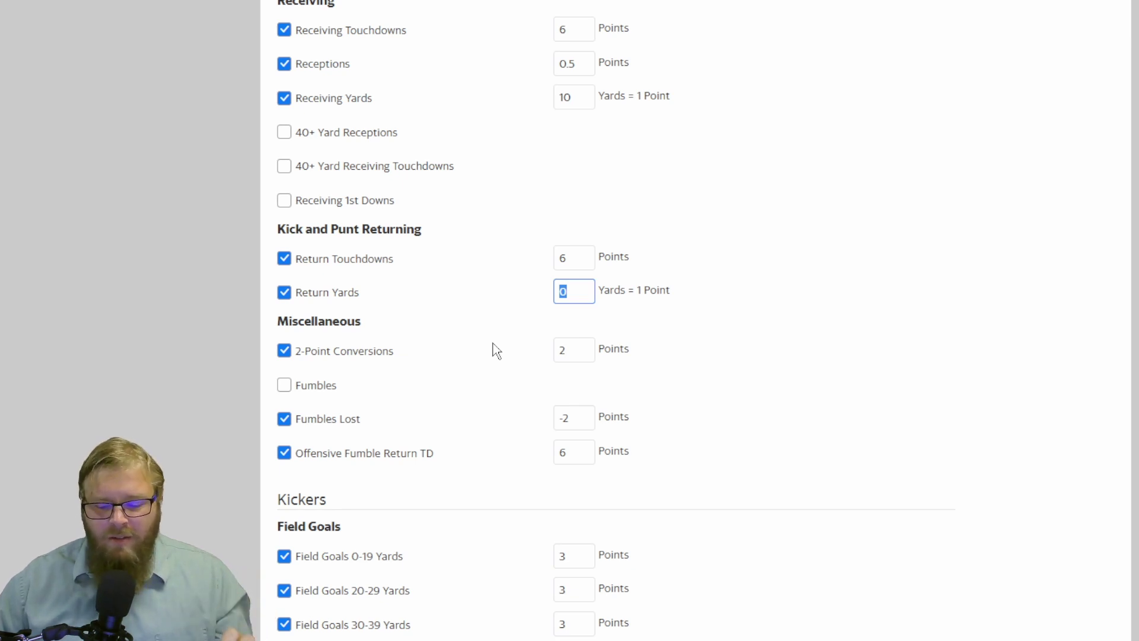
text(10)
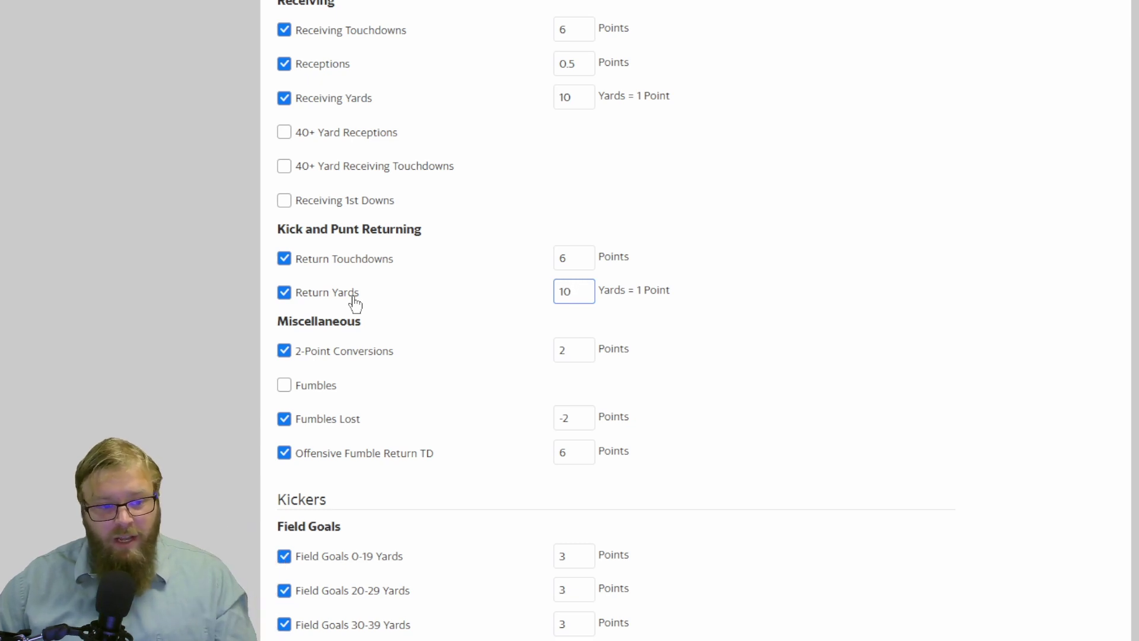
Set both the Fumbles and Fumbles Lost penalties to -1 point.
scroll(355, 304, down, 1)
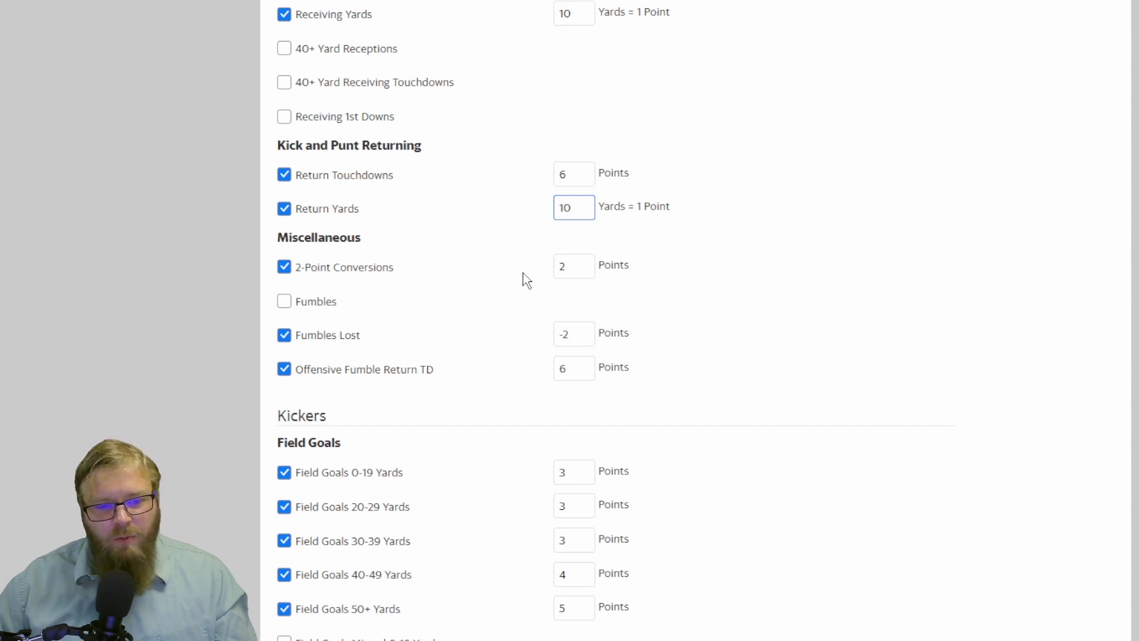
click(285, 301)
text(-2)
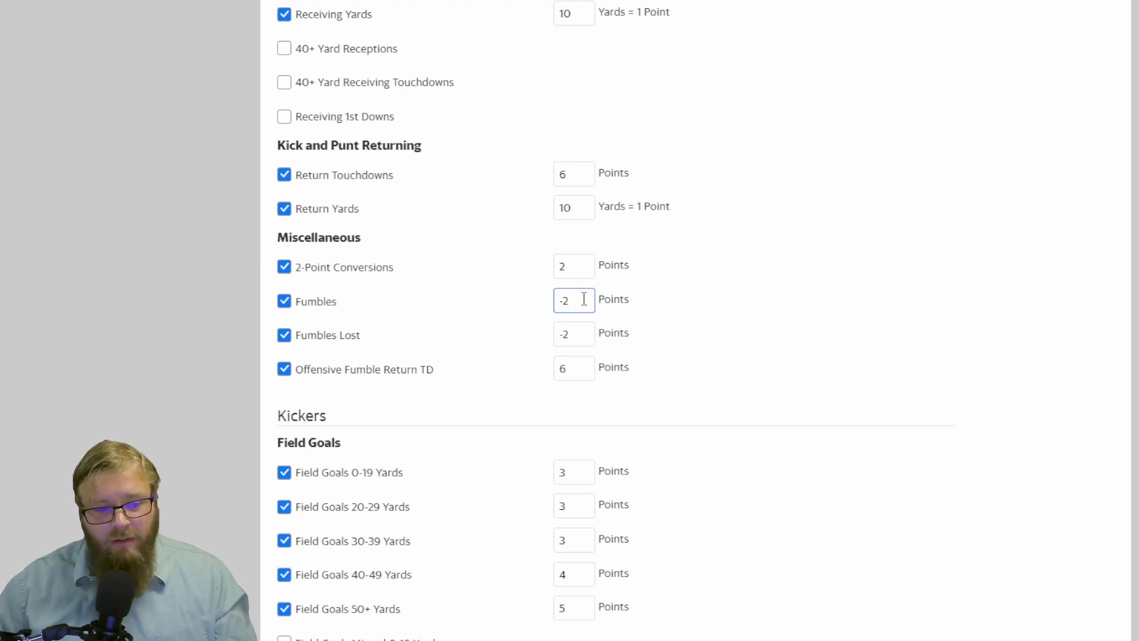
key(BackSpace)
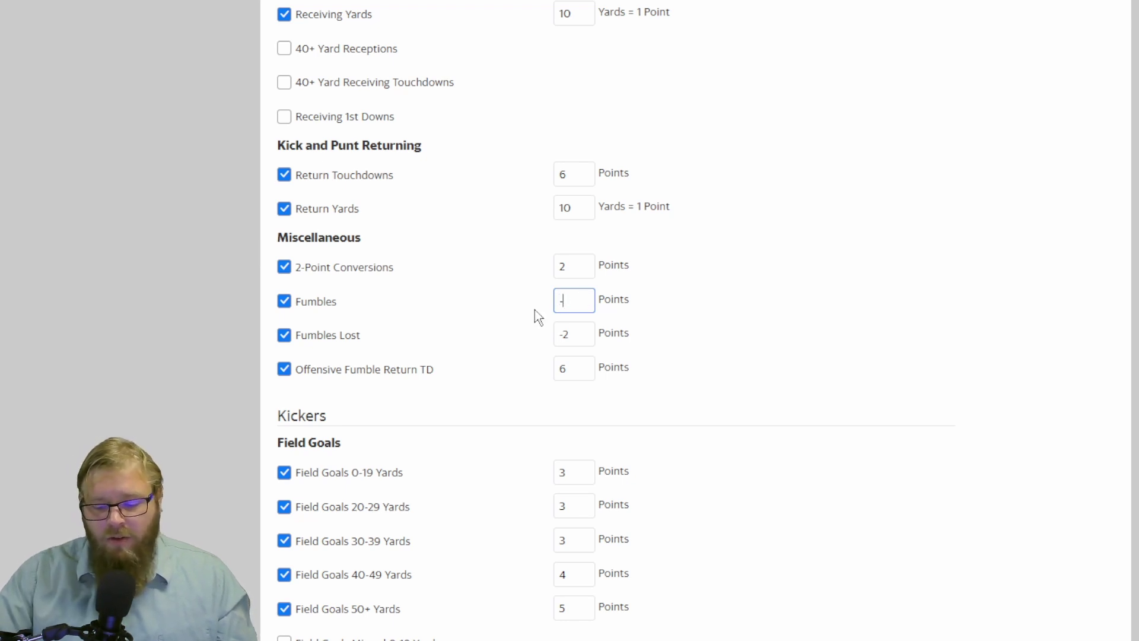
text(-1)
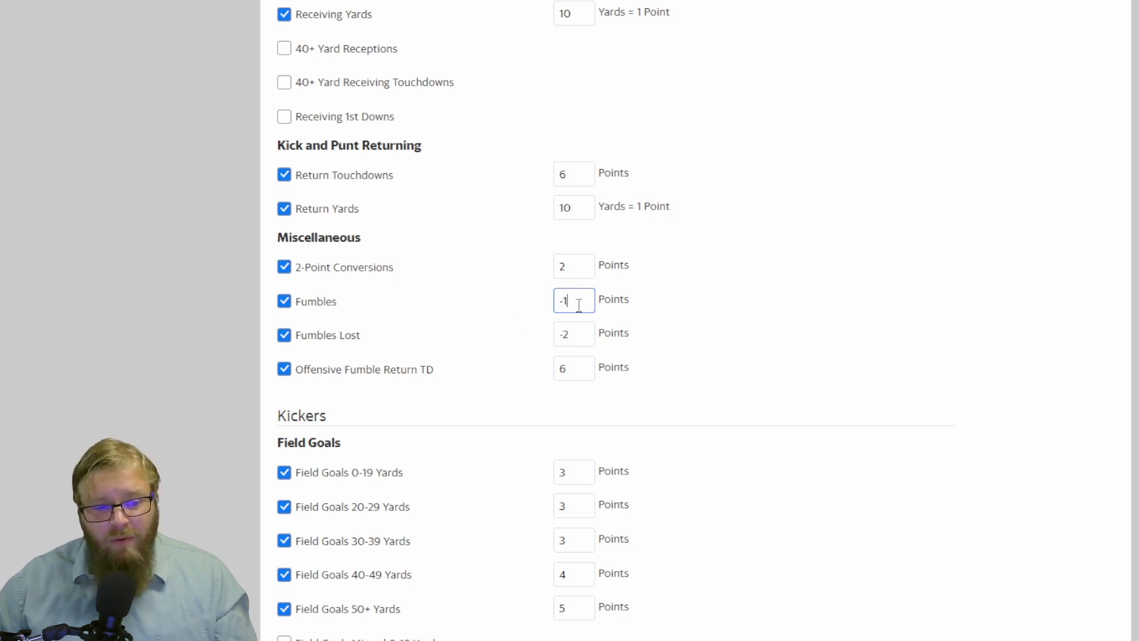
key(Tab)
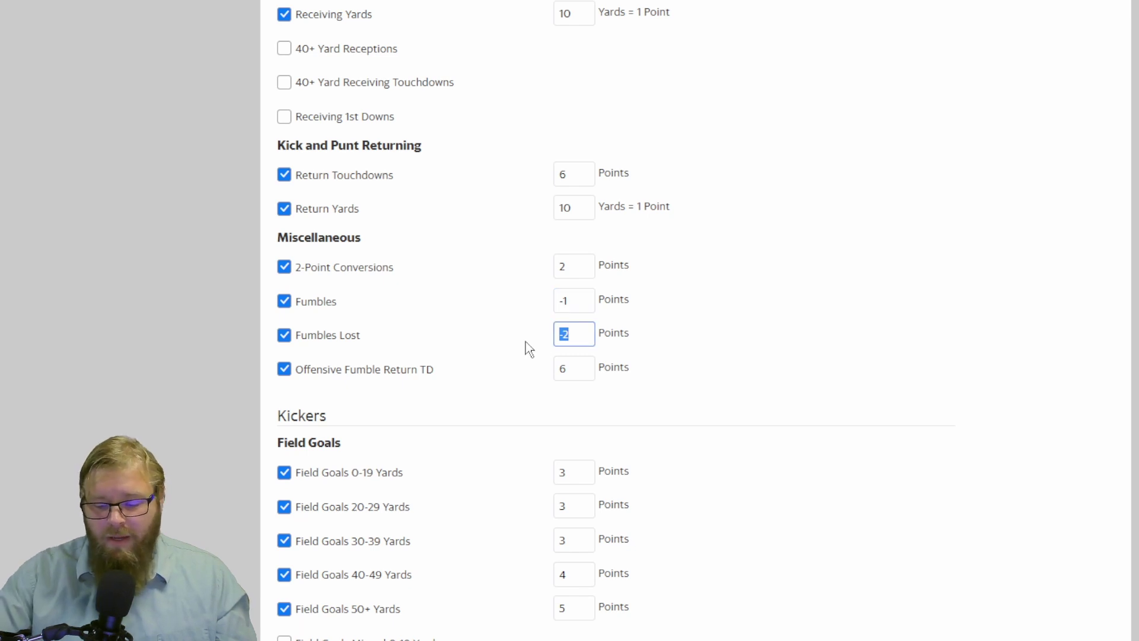
text(-1)
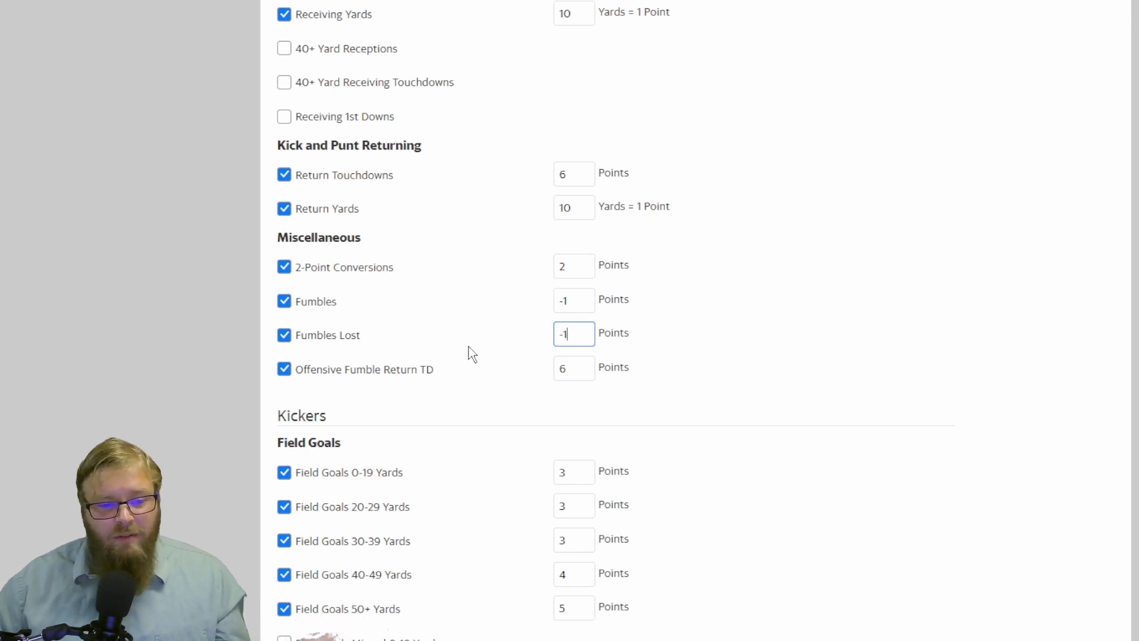
scroll(472, 354, down, 2)
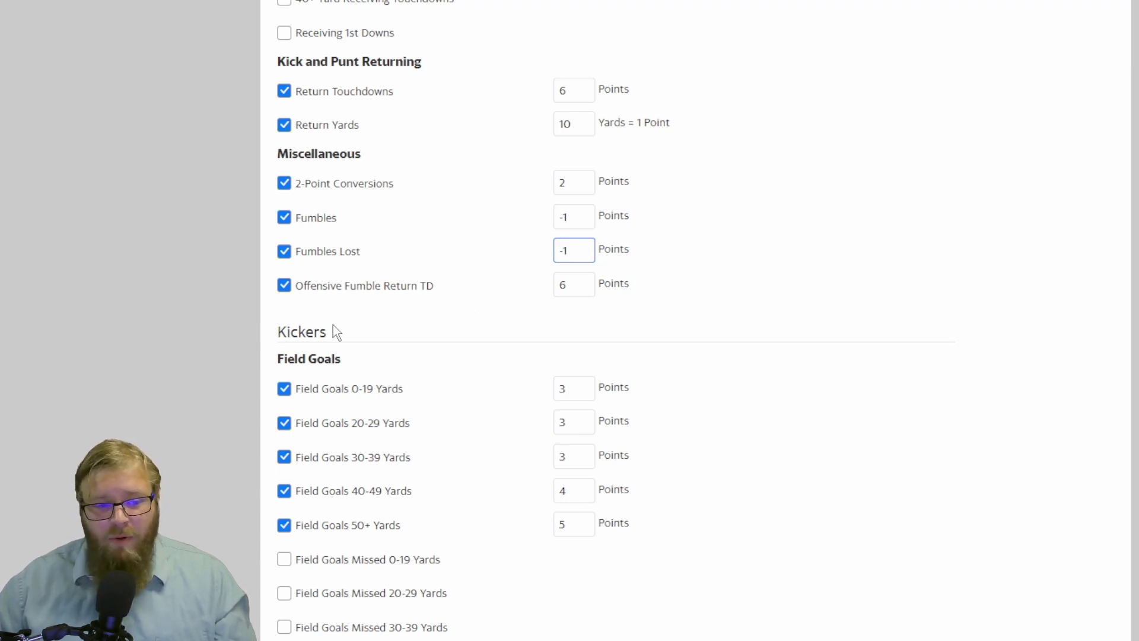
scroll(334, 326, down, 1)
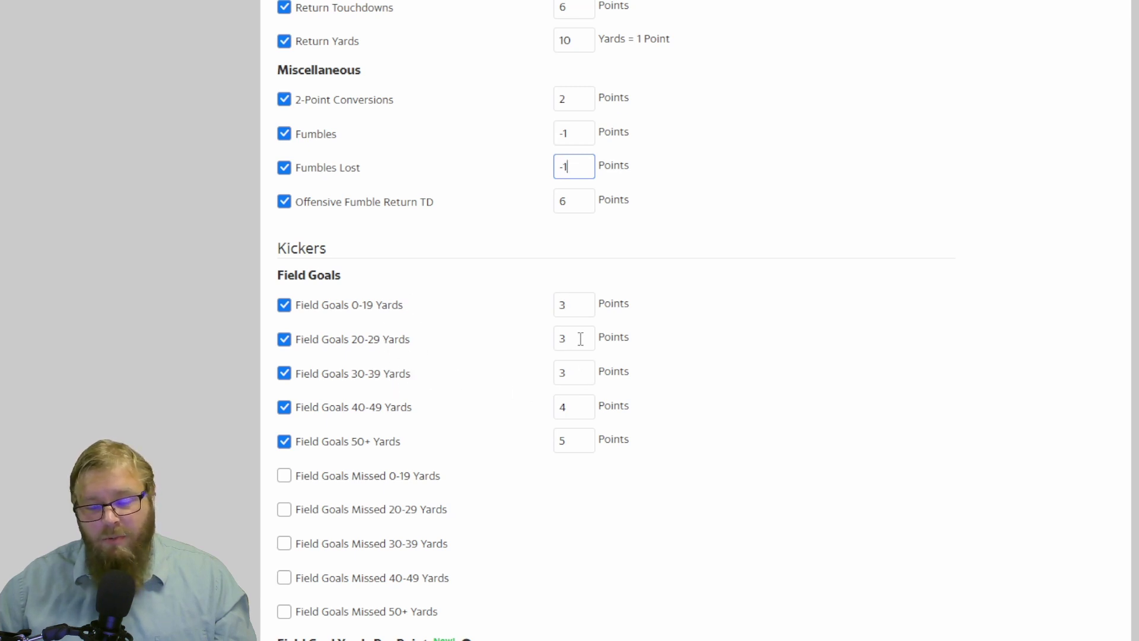
double_click(568, 305)
text(2)
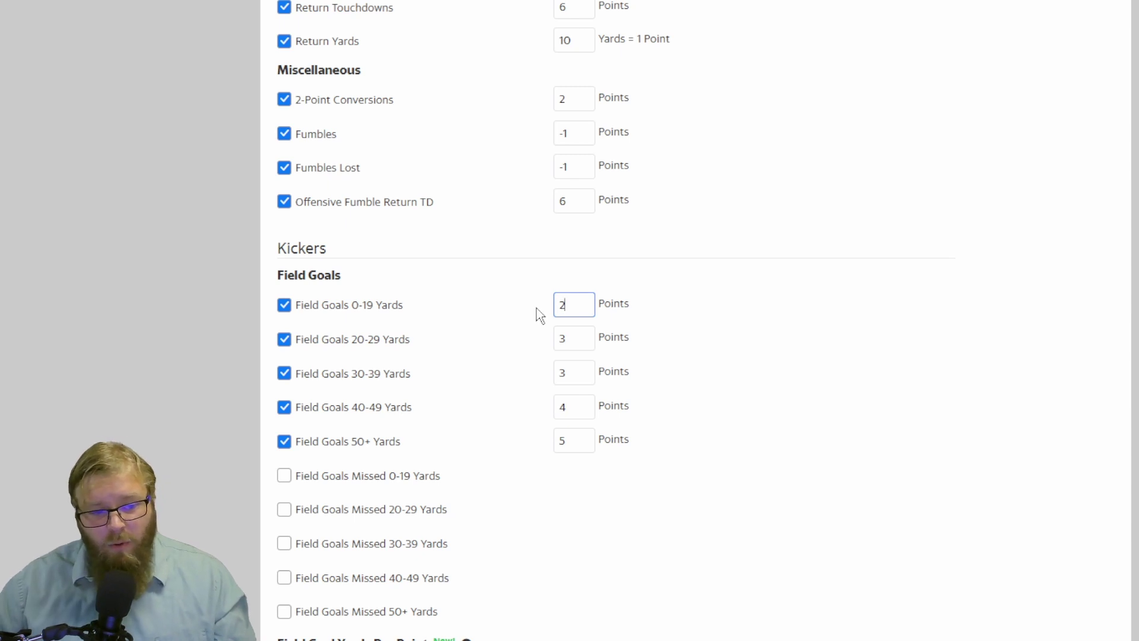
drag(592, 305, 546, 319)
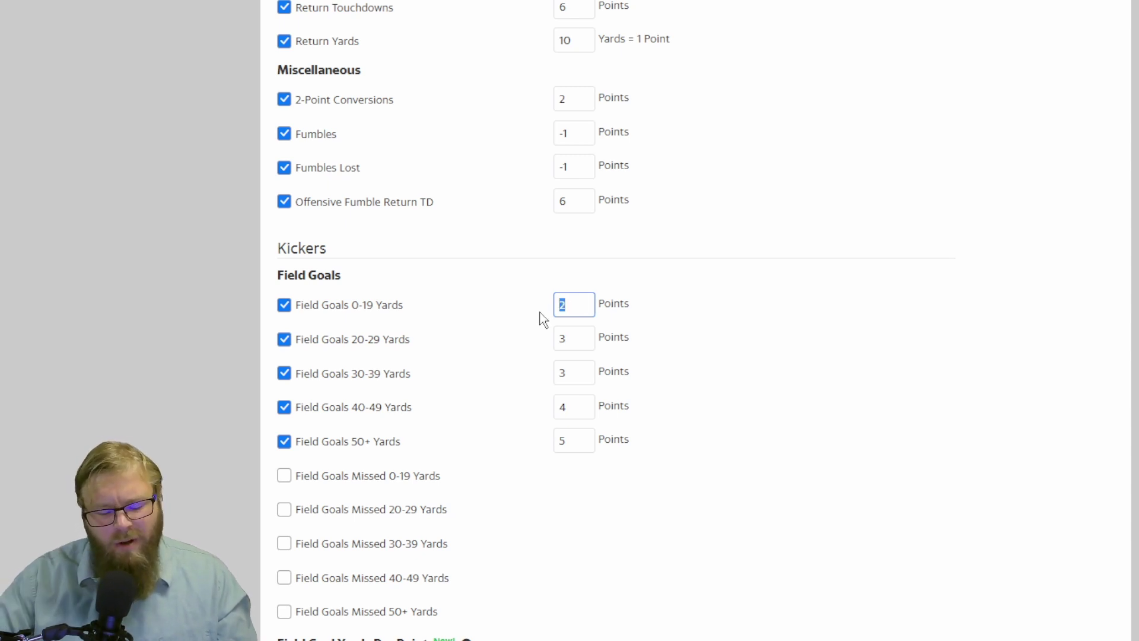
text(3)
click(625, 496)
drag(587, 305, 532, 310)
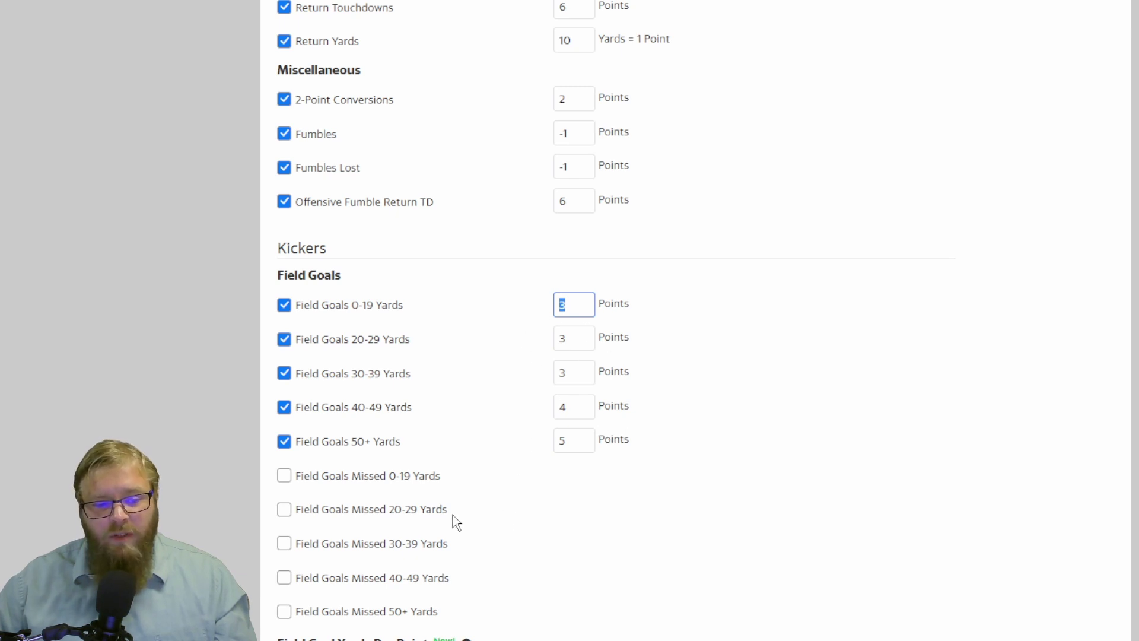
click(284, 476)
click(284, 510)
click(285, 543)
scroll(653, 578, down, 1)
scroll(636, 580, up, 1)
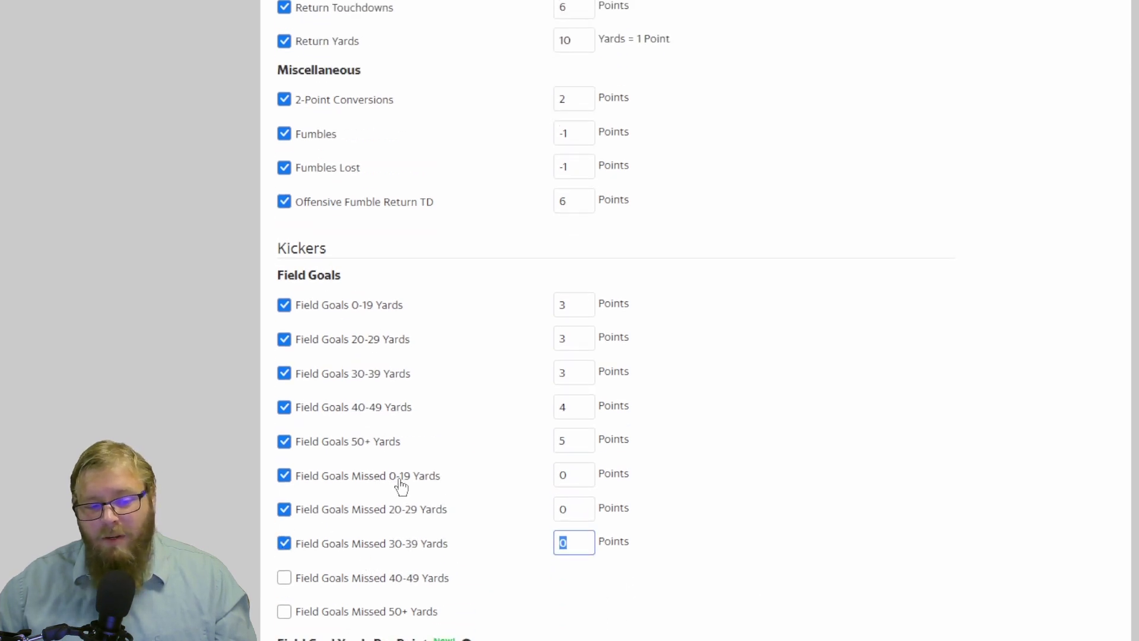
click(578, 474)
key(BackSpace)
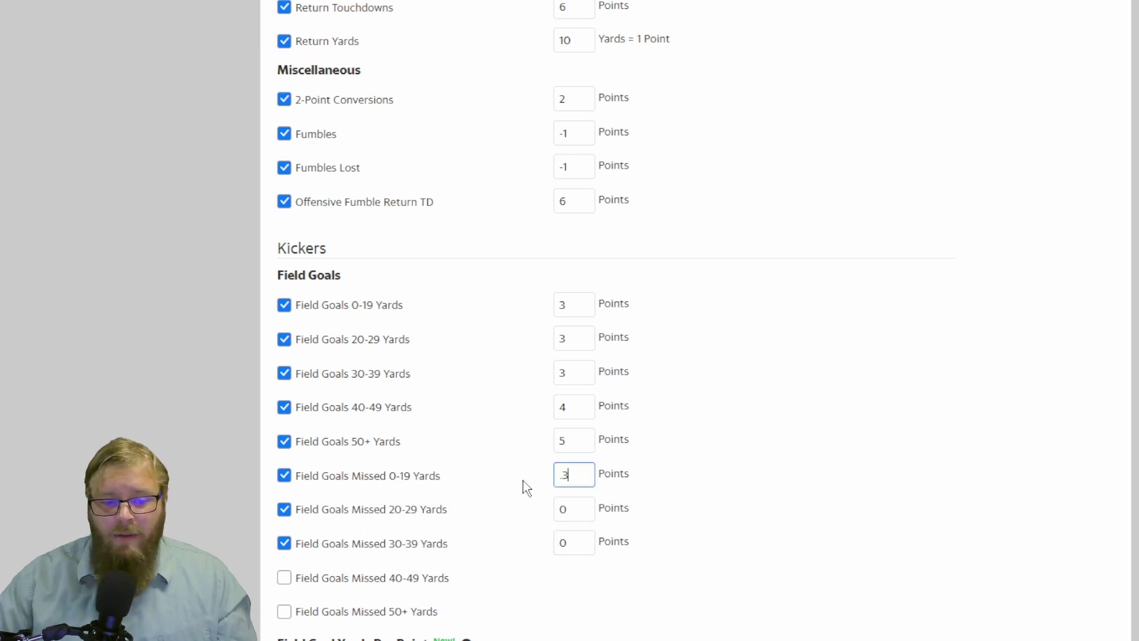
text(-5)
click(571, 509)
text(-4)
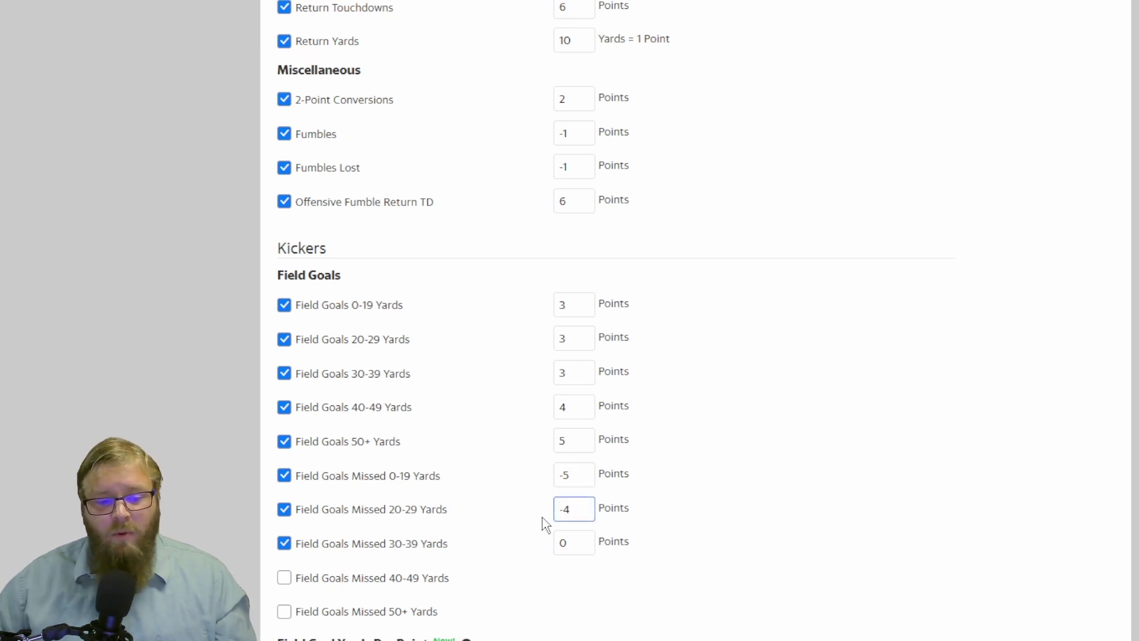
click(576, 542)
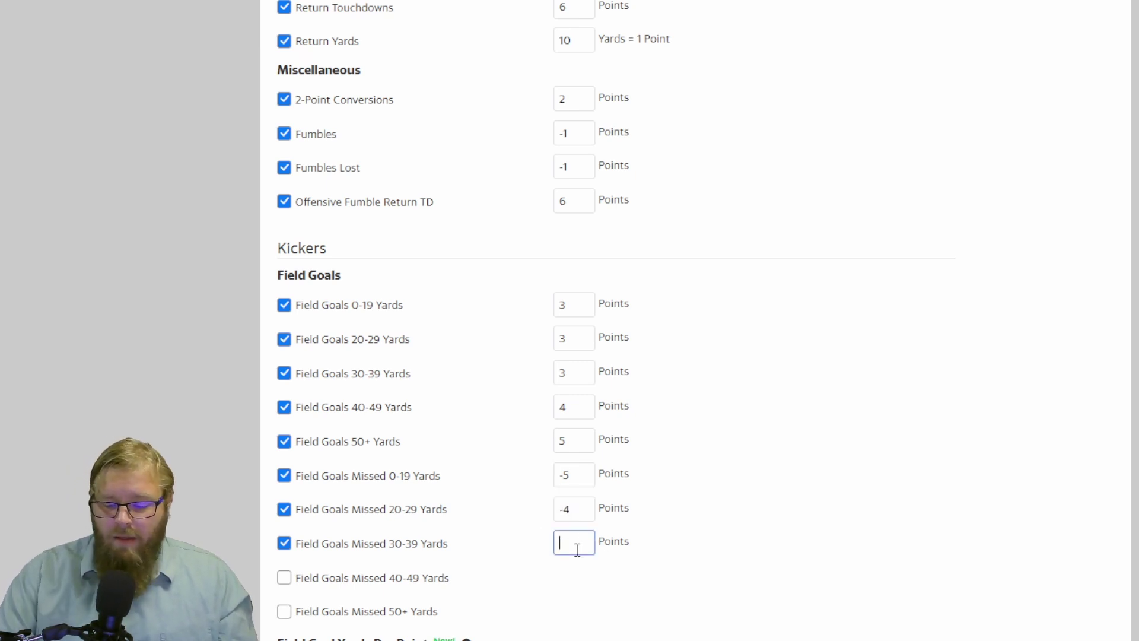
key(BackSpace)
text(-3)
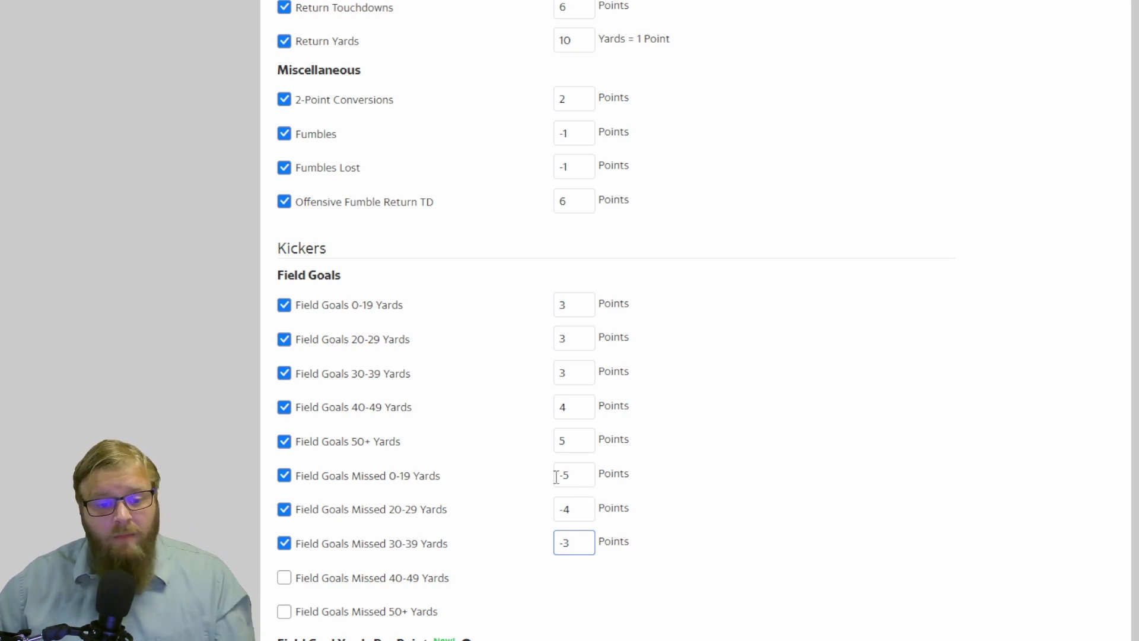
click(285, 476)
click(285, 509)
click(285, 543)
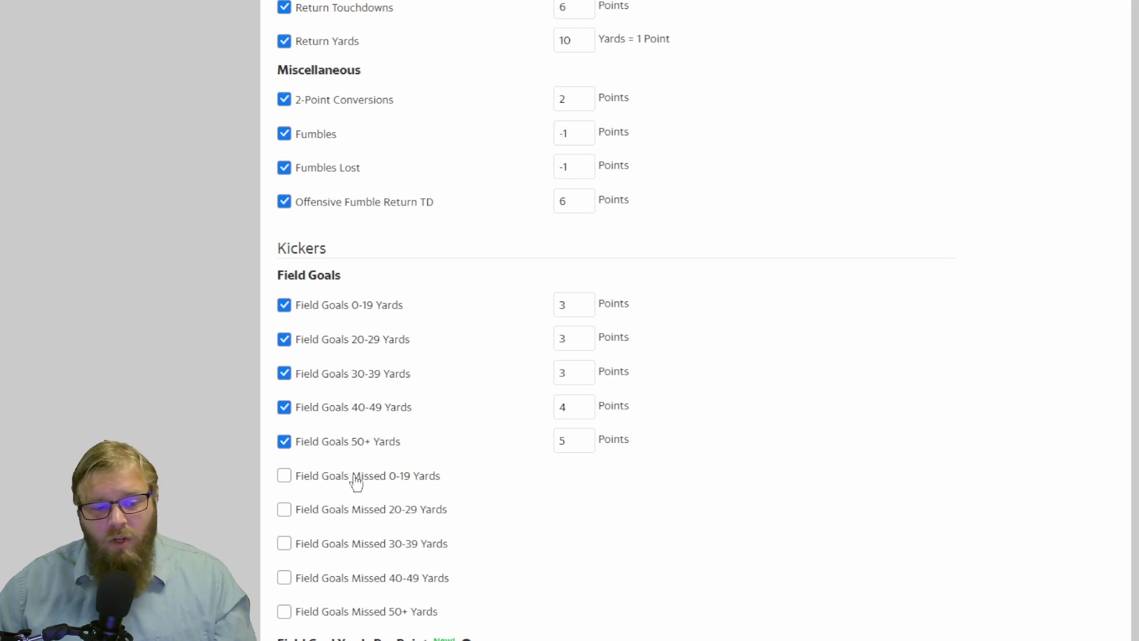
Try Field Goals Total Yards at 10, then clear it and leave it unchecked.
scroll(392, 548, down, 3)
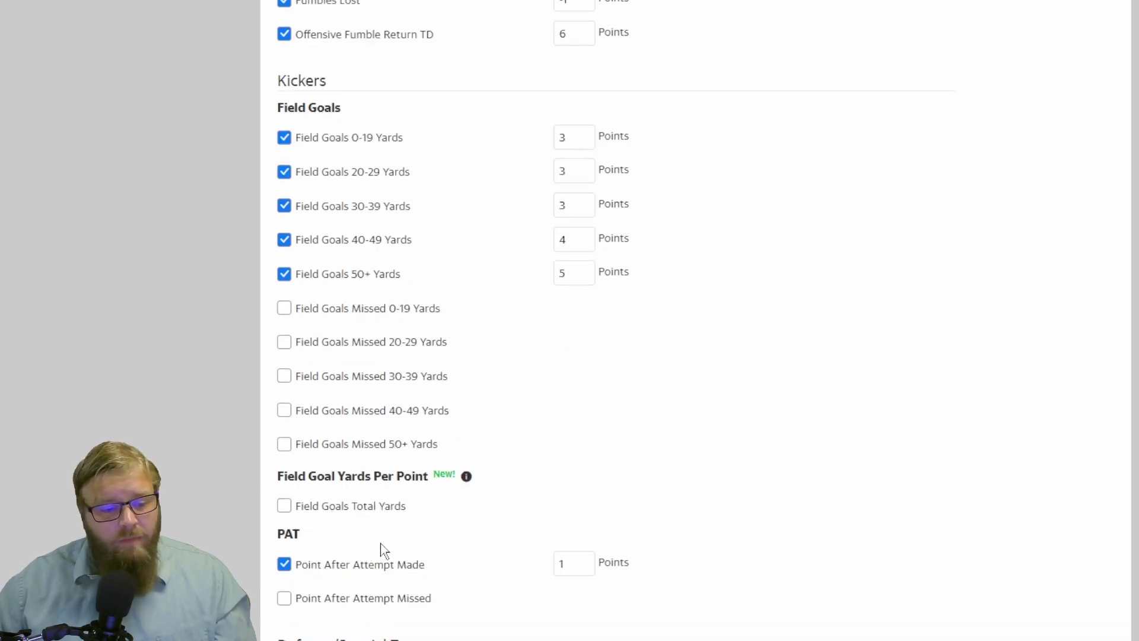
click(283, 509)
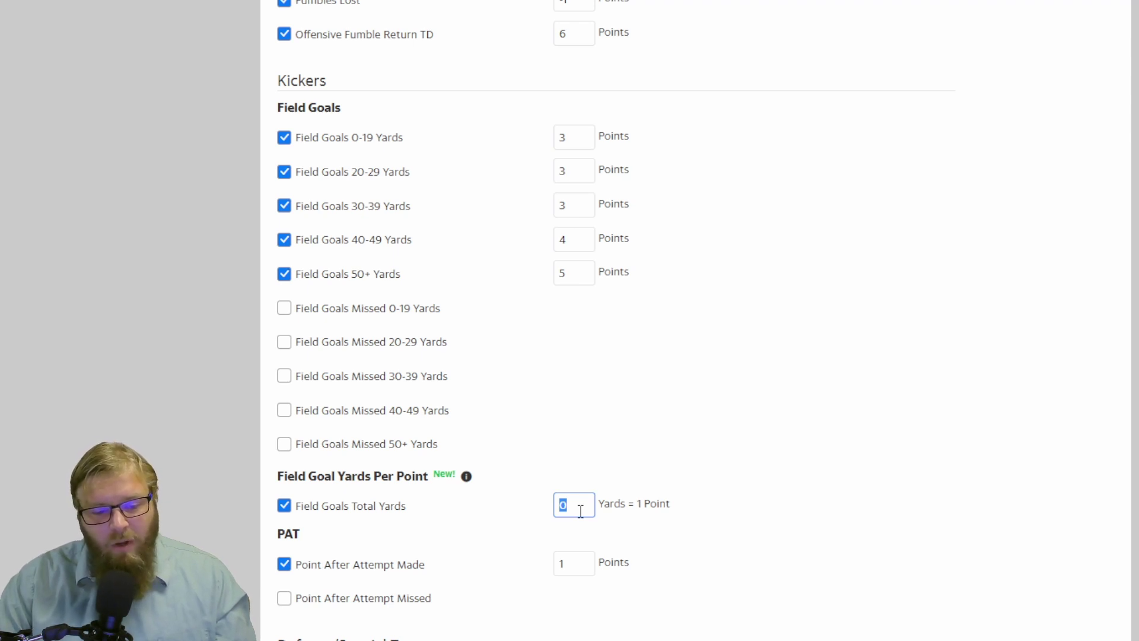
text(10)
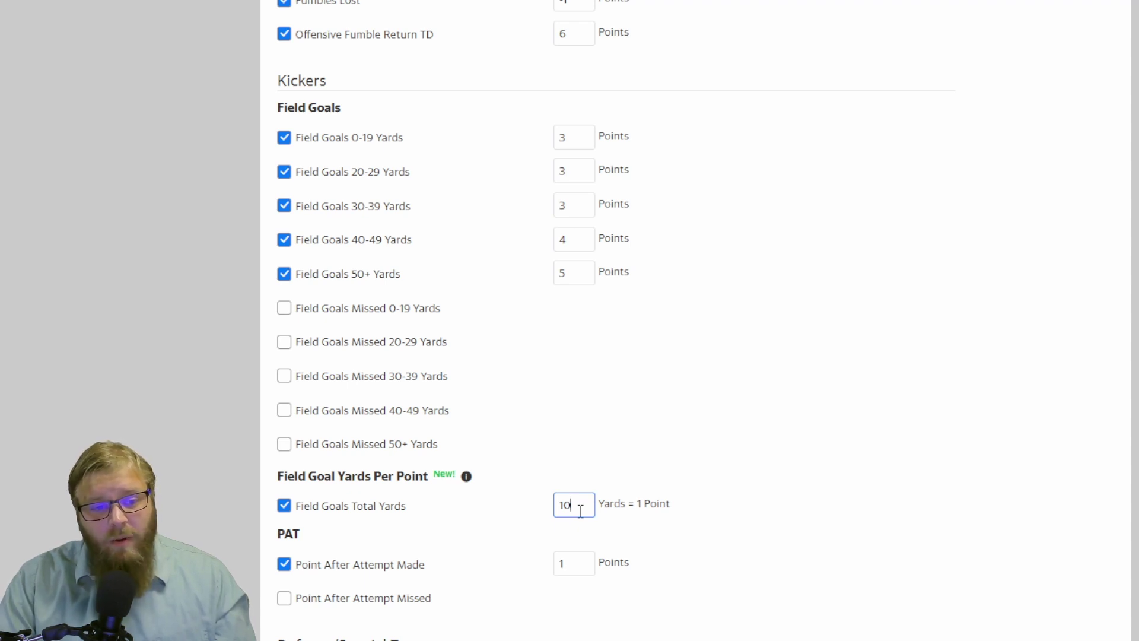
key(BackSpace)
key(BackSpace)
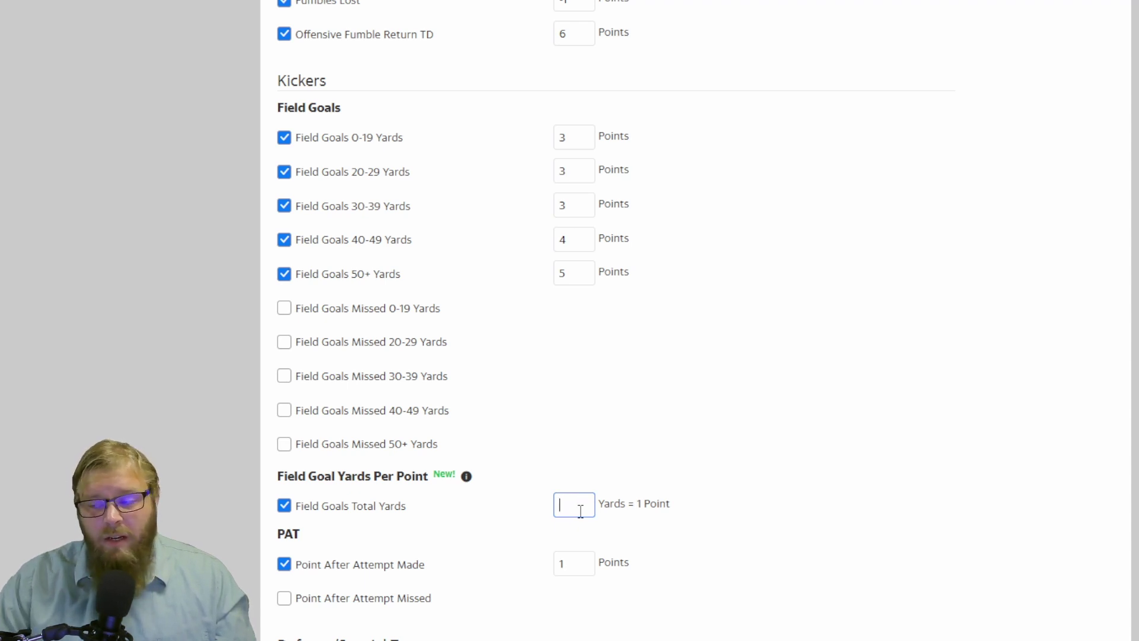
click(284, 505)
Penalize a missed point after attempt with -5 points.
click(284, 598)
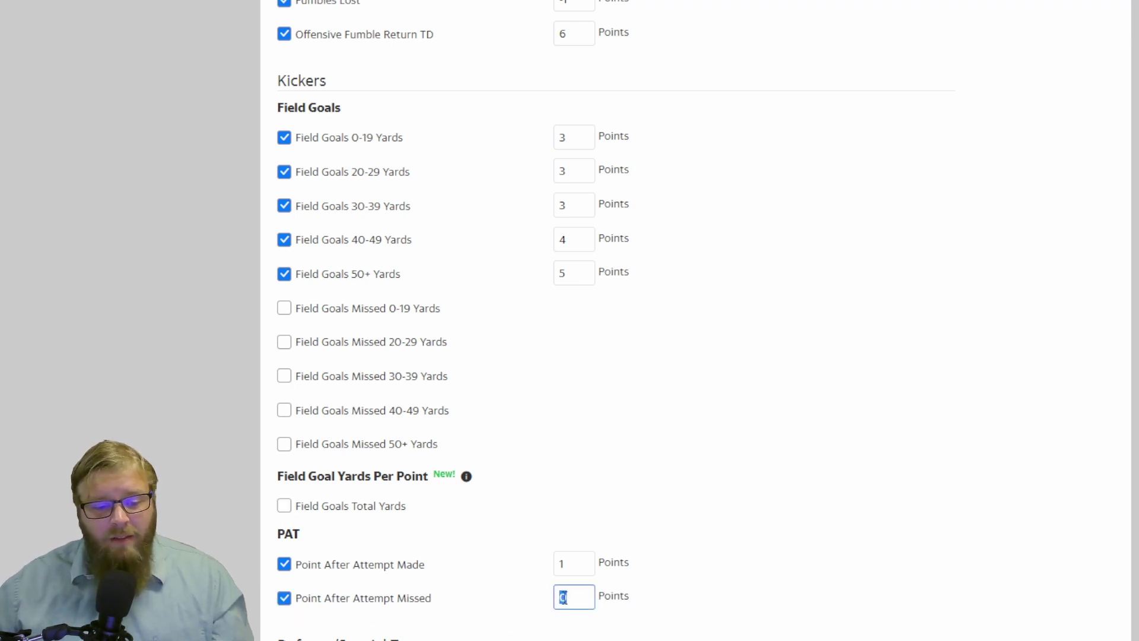
text(-5)
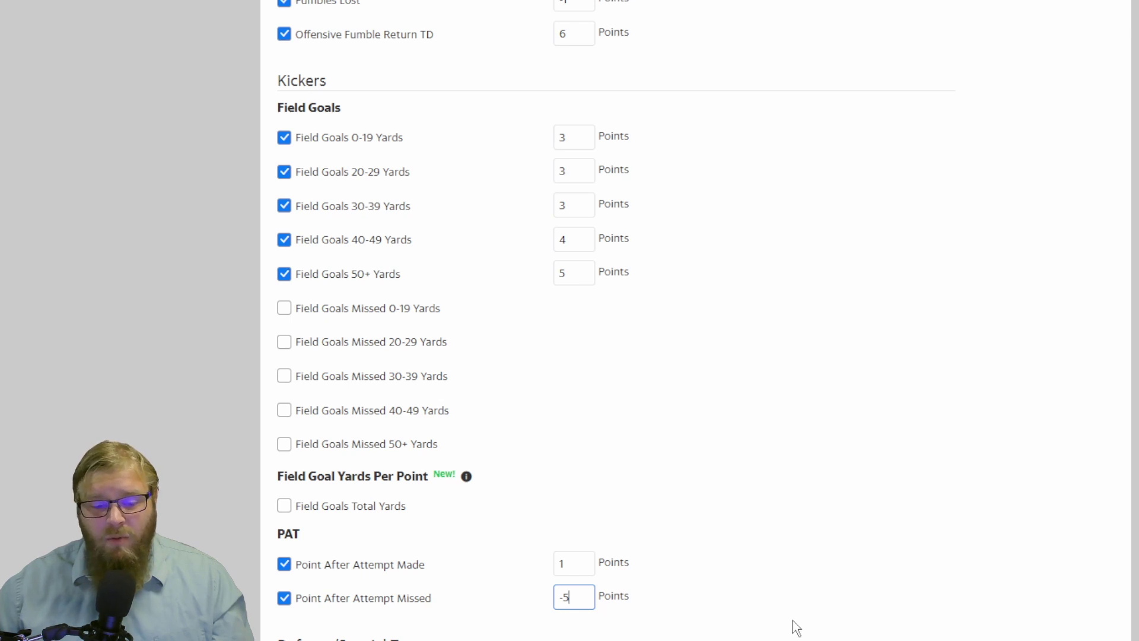
scroll(798, 624, down, 5)
scroll(796, 630, down, 1)
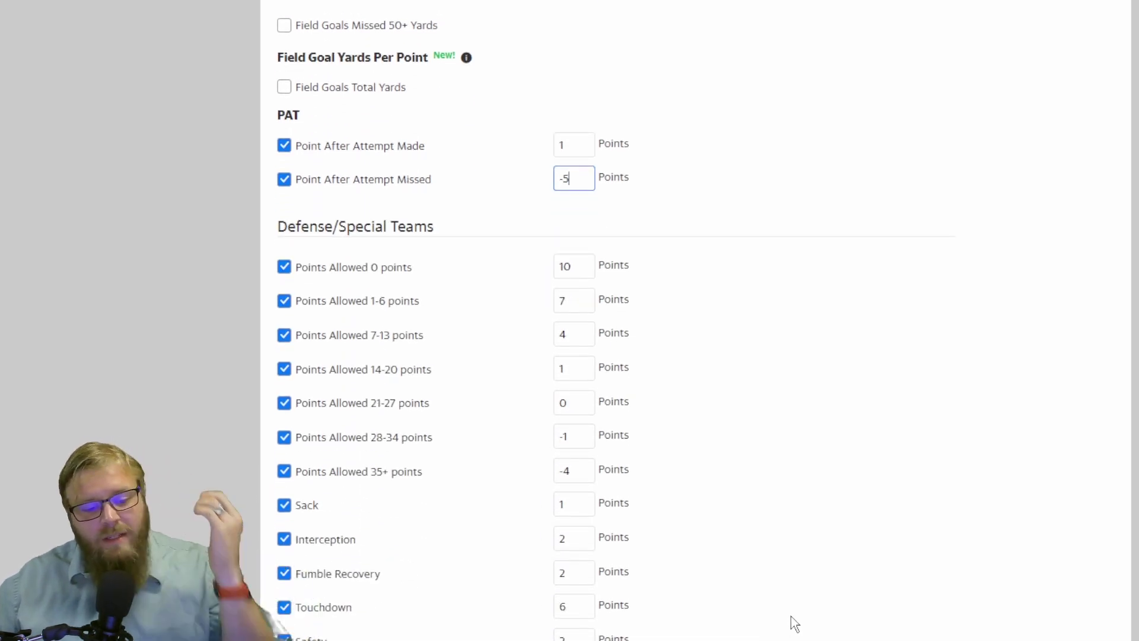
scroll(795, 624, down, 1)
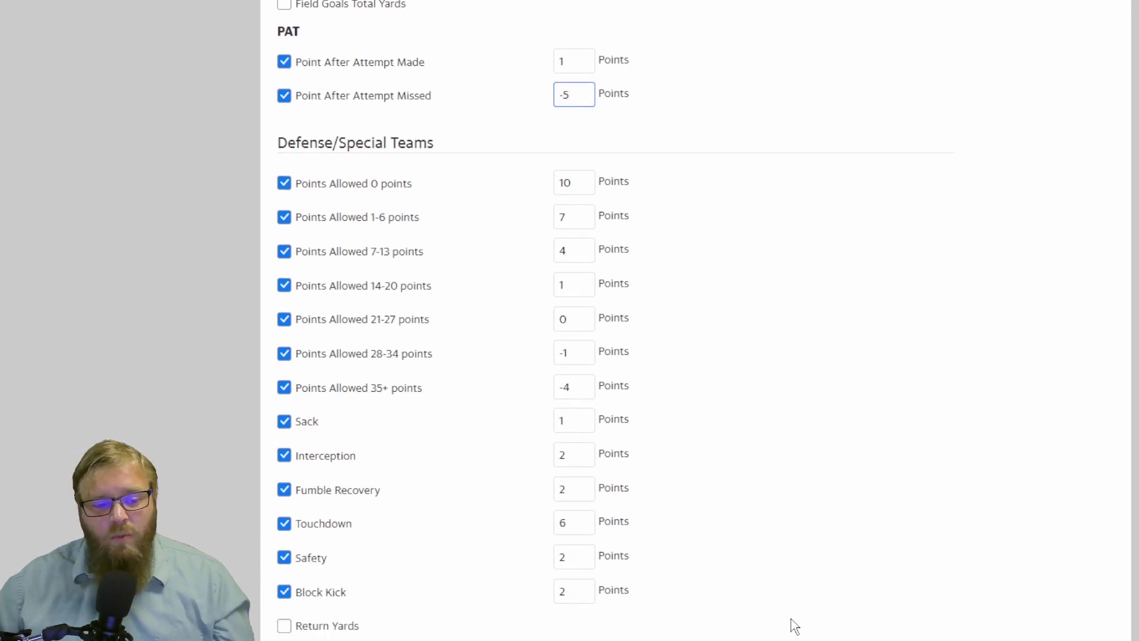
Change the defense's Points Allowed 0 score from 10 to 14.
scroll(795, 626, down, 1)
scroll(795, 626, up, 1)
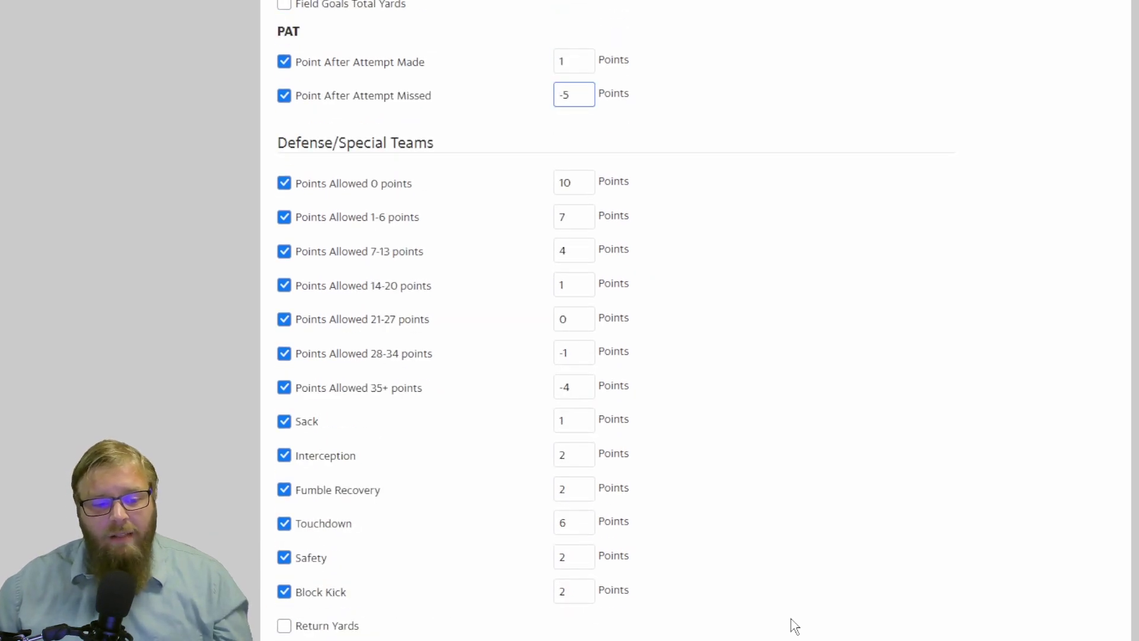
scroll(794, 628, down, 1)
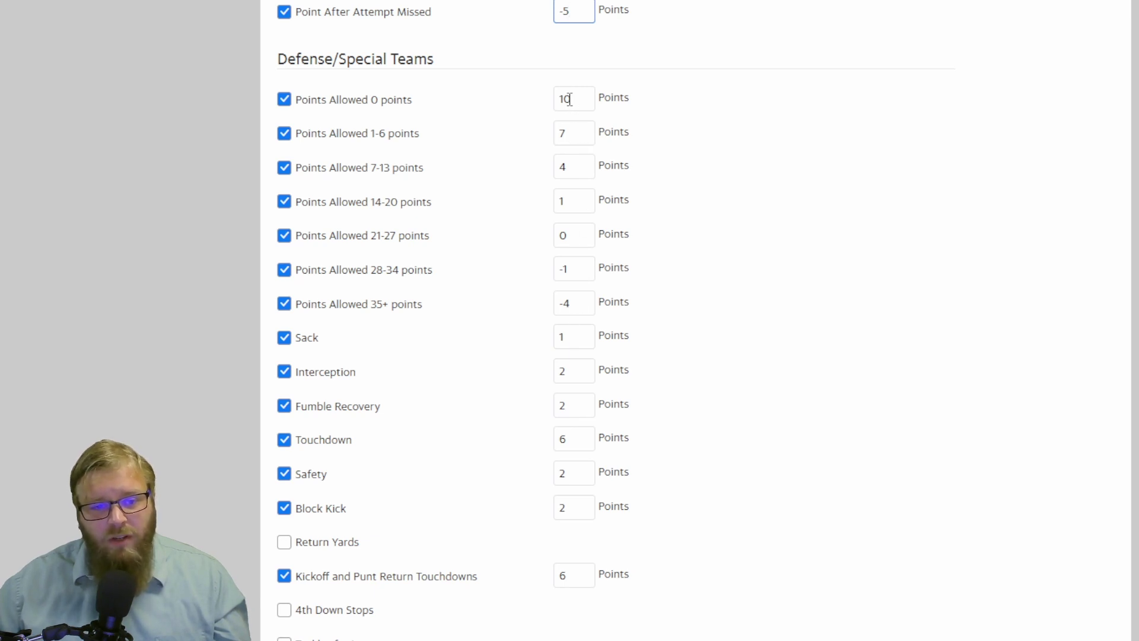
double_click(575, 100)
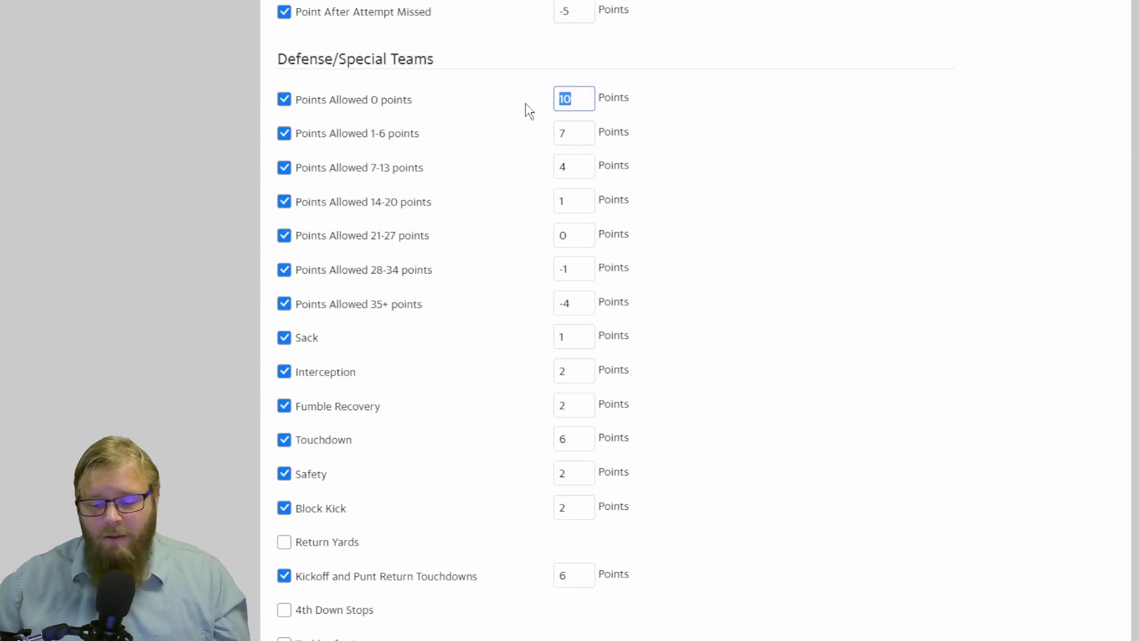
text(15)
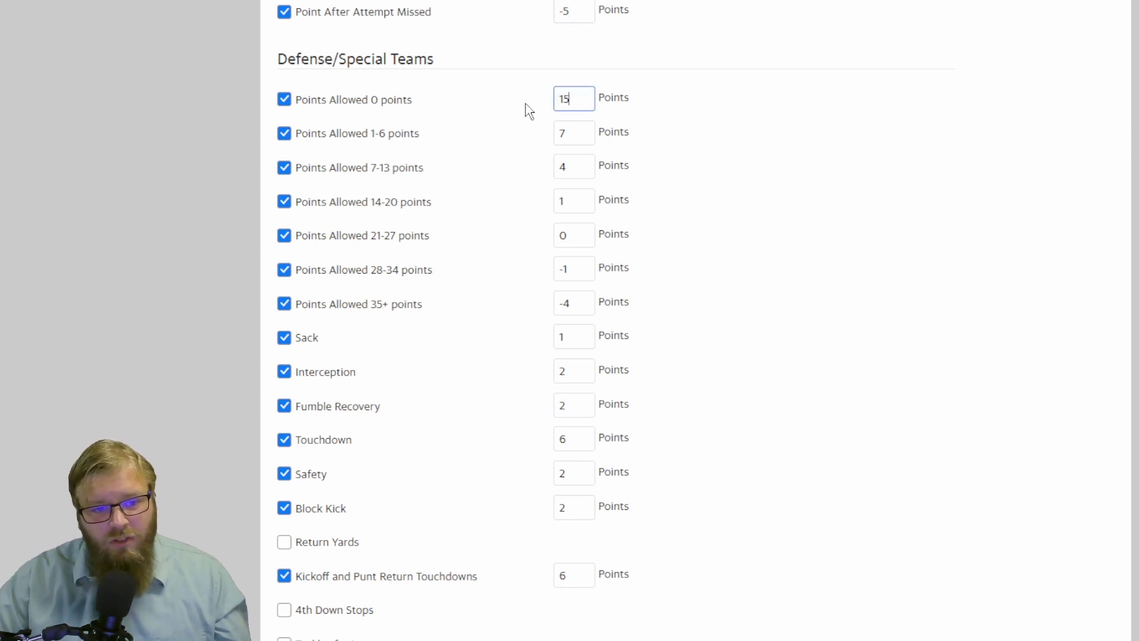
key(BackSpace)
text(4)
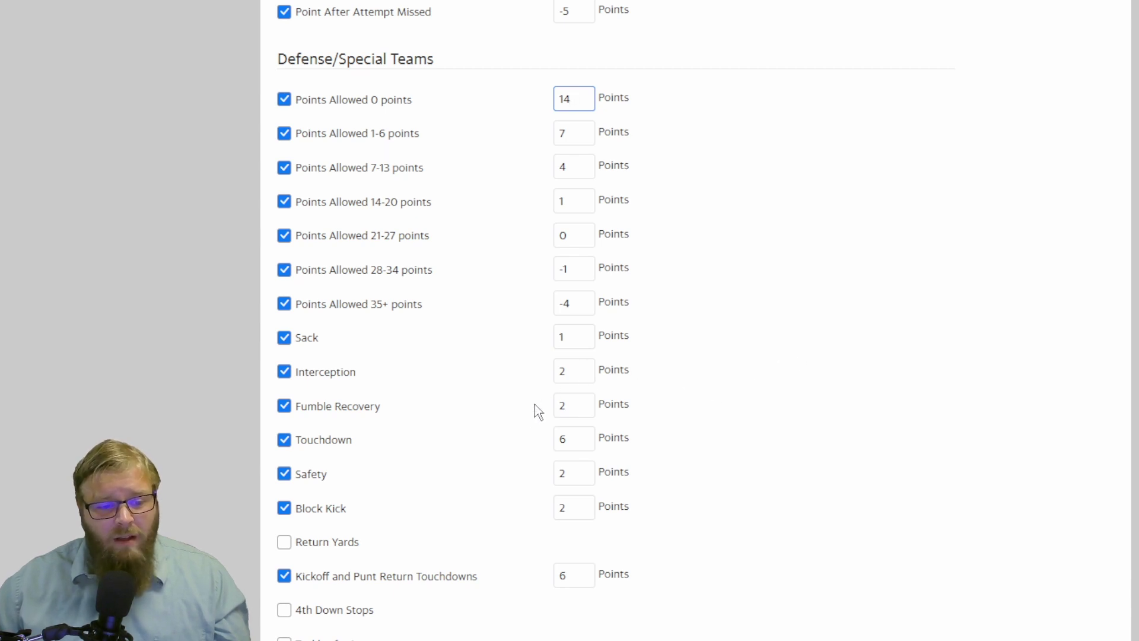
Enable defensive Return Yards scoring with a value of 10.
scroll(446, 442, down, 2)
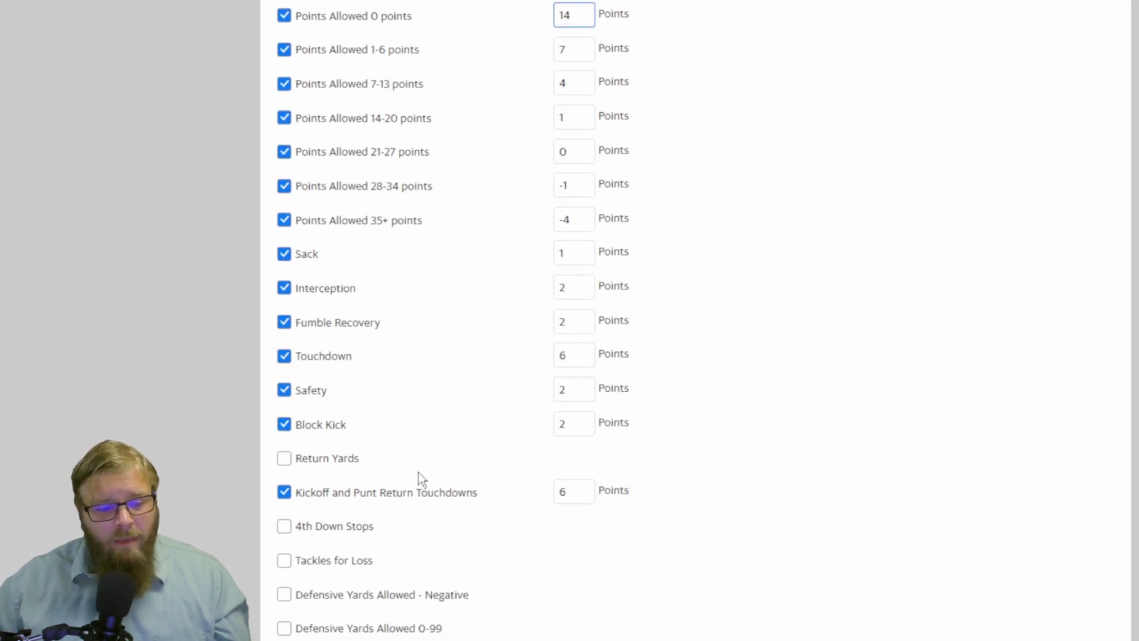
click(307, 464)
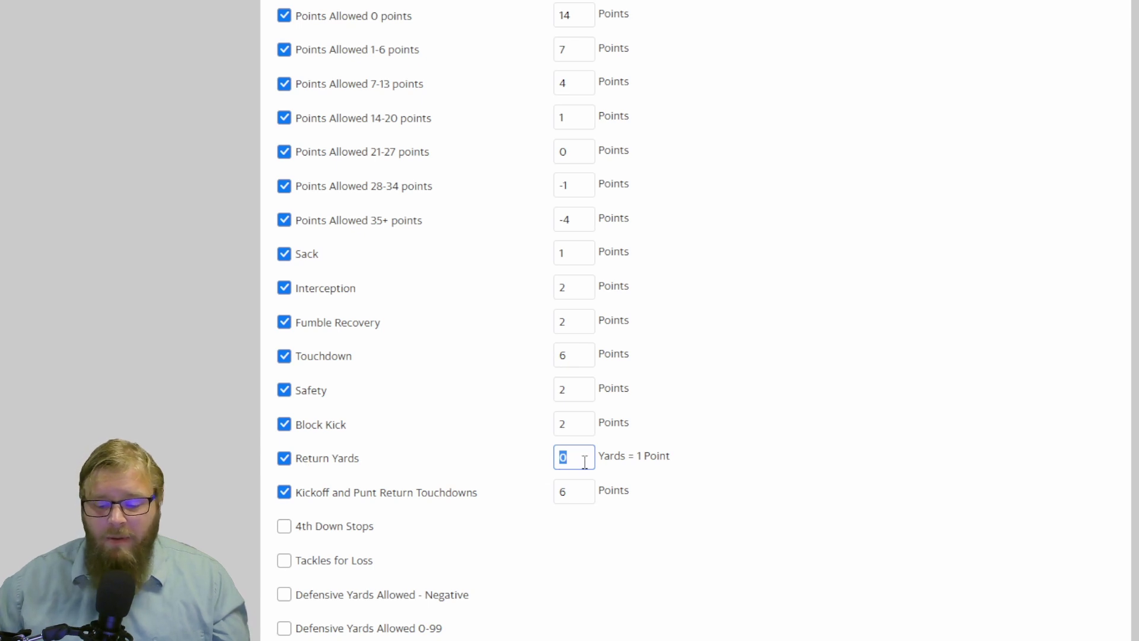
text(10)
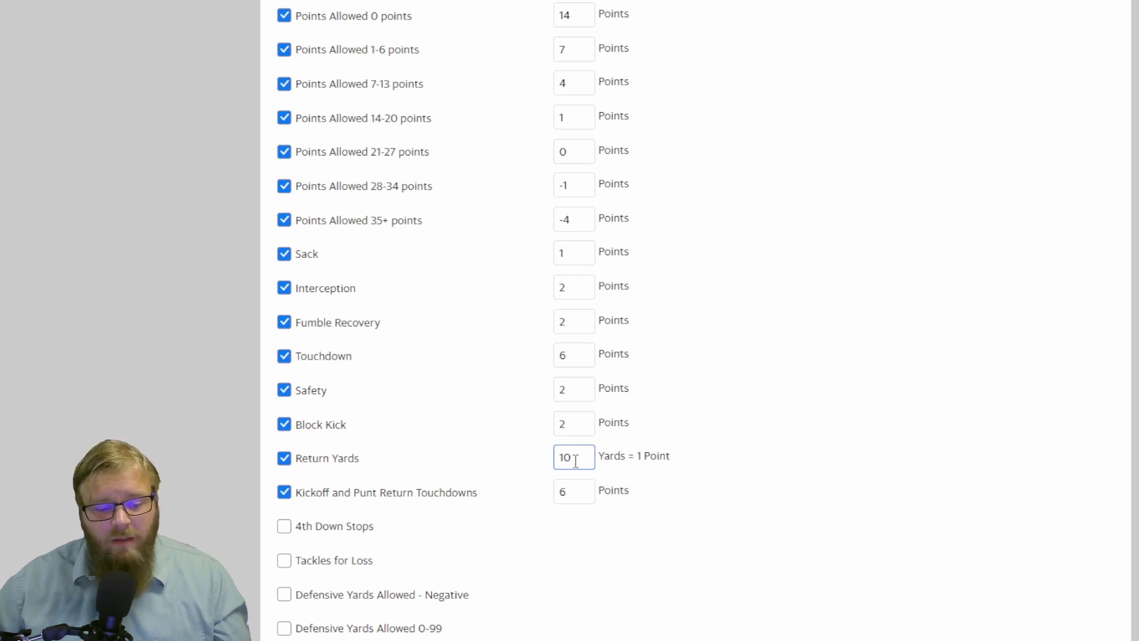
Score Tackles for Loss at 0.5 points and Three and Outs Forced at 2 points.
scroll(572, 468, down, 4)
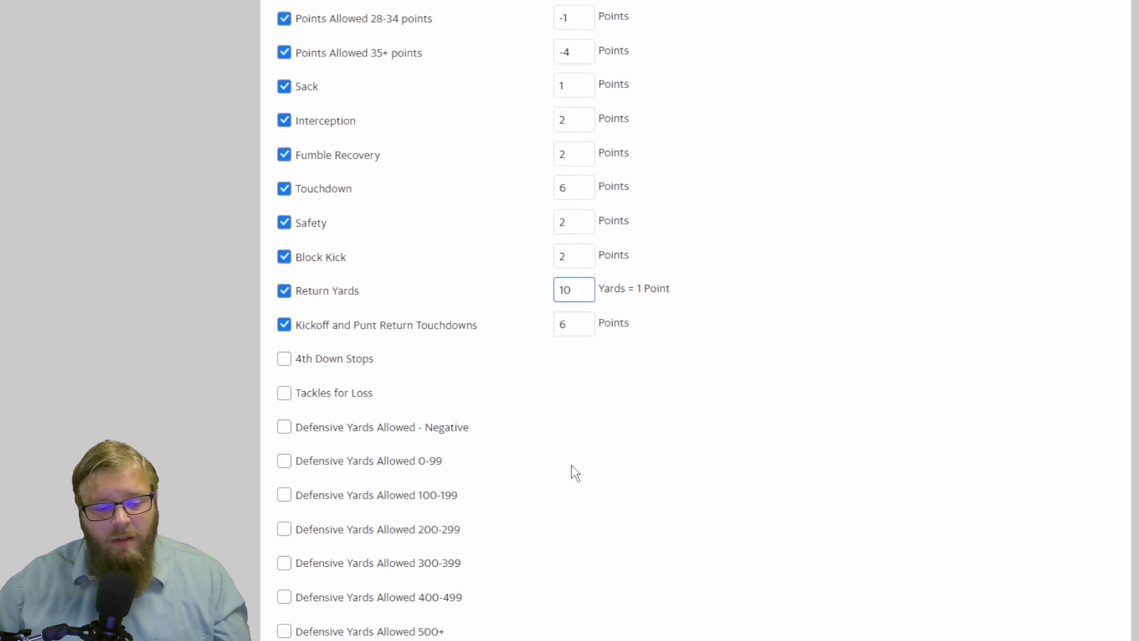
scroll(435, 95, up, 6)
scroll(507, 381, down, 4)
click(284, 394)
text(.5)
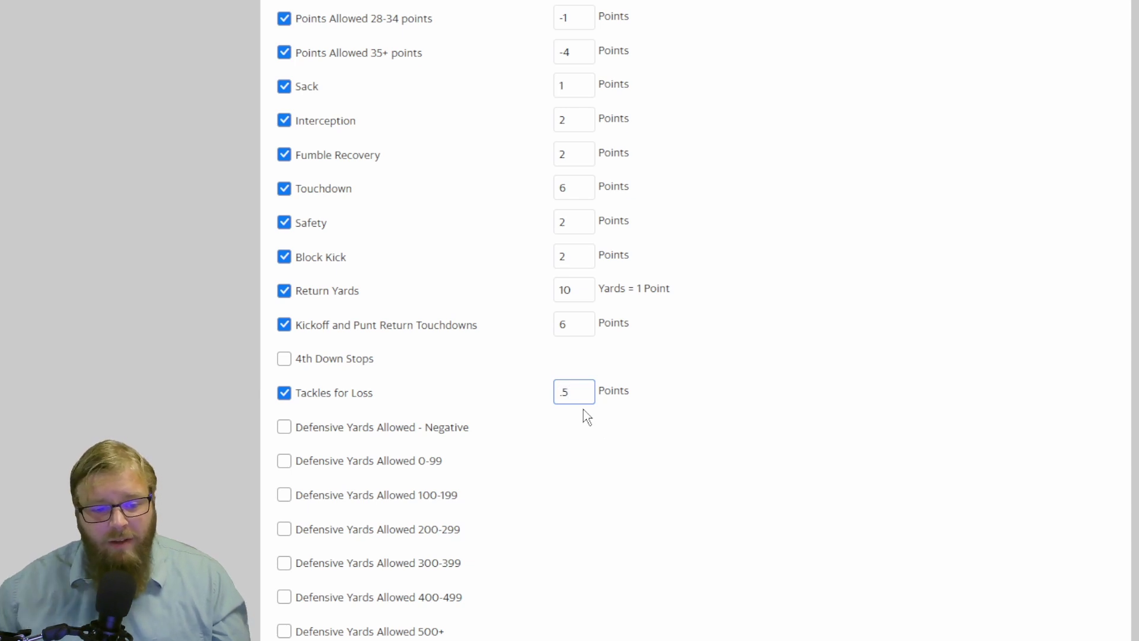
scroll(570, 433, down, 2)
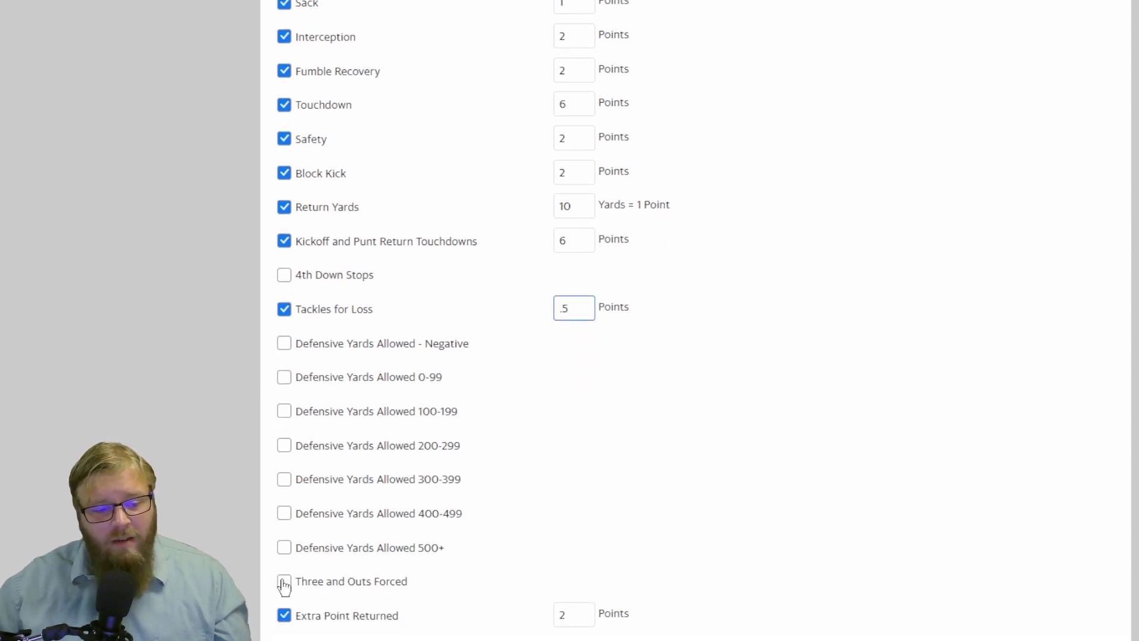
click(285, 581)
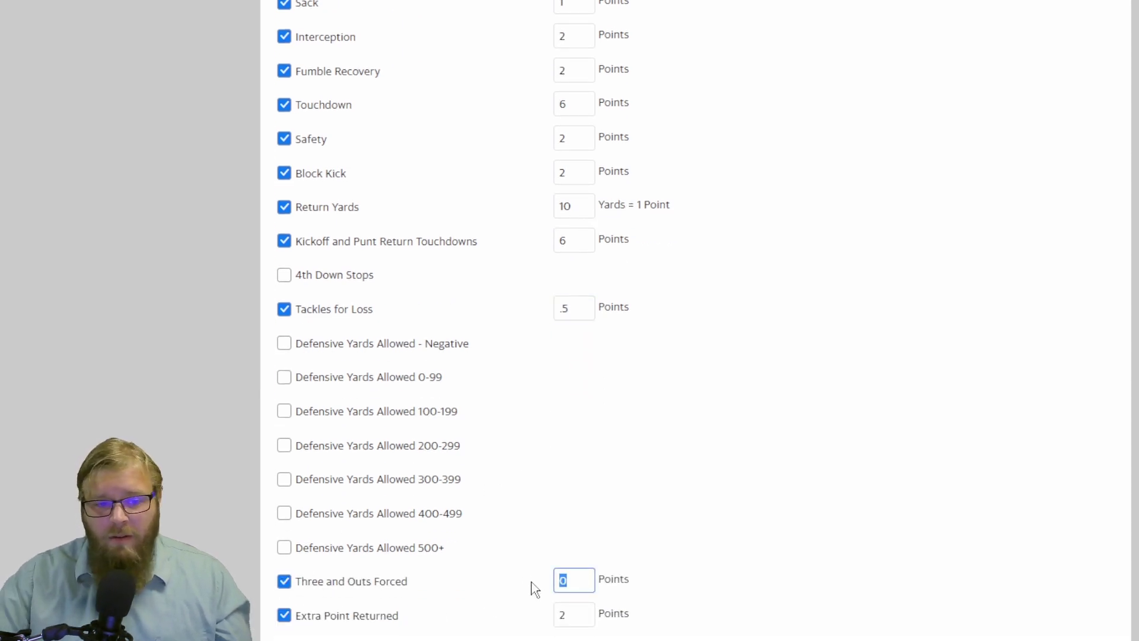
text(2)
Make kickoff and punt return touchdowns worth 10 points and uncheck Return Yards.
scroll(807, 600, up, 2)
scroll(802, 600, down, 2)
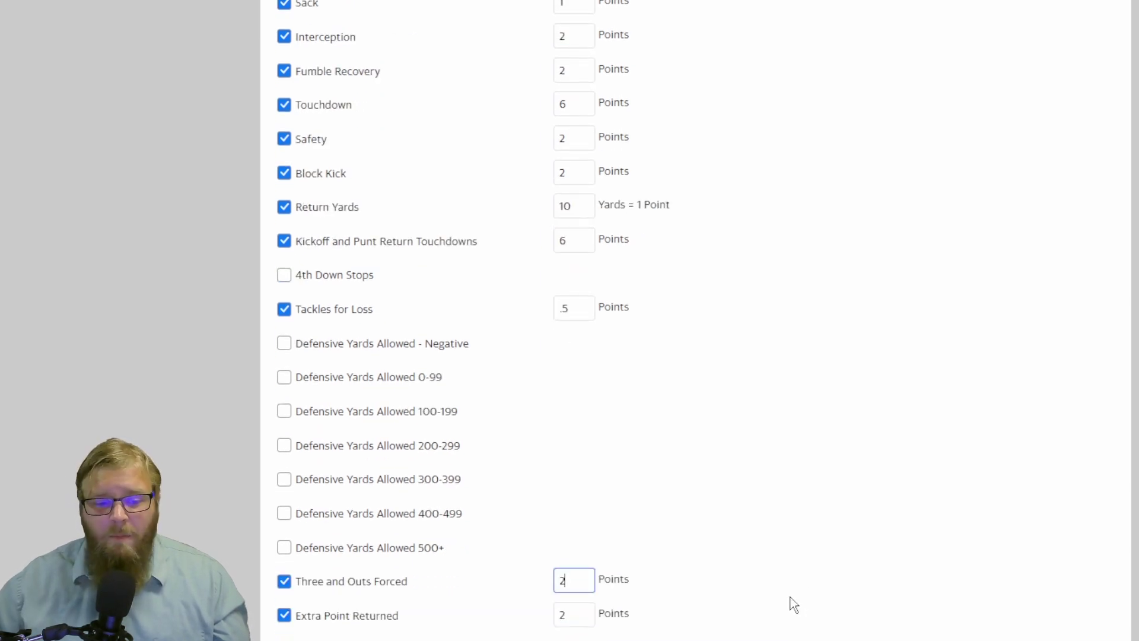
scroll(786, 597, up, 2)
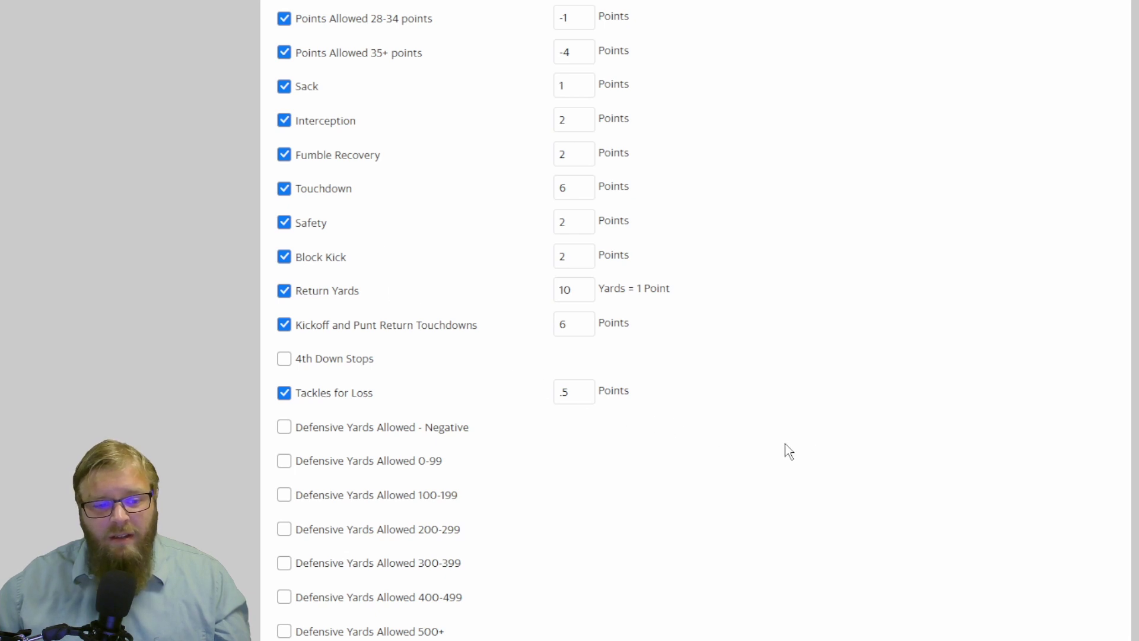
double_click(575, 326)
text(10)
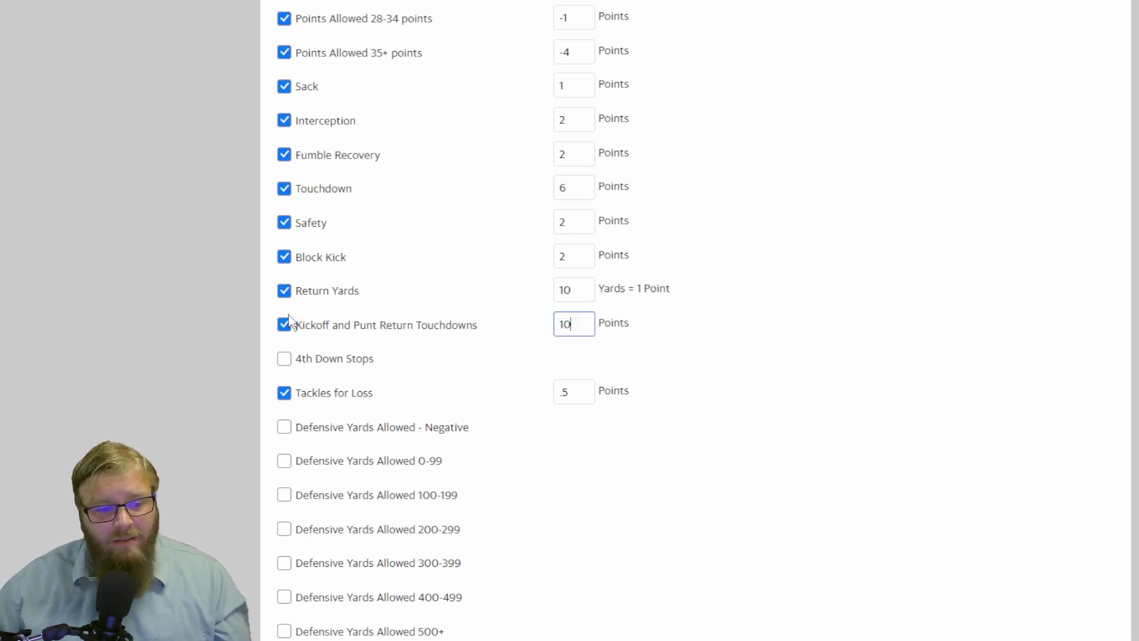
click(284, 291)
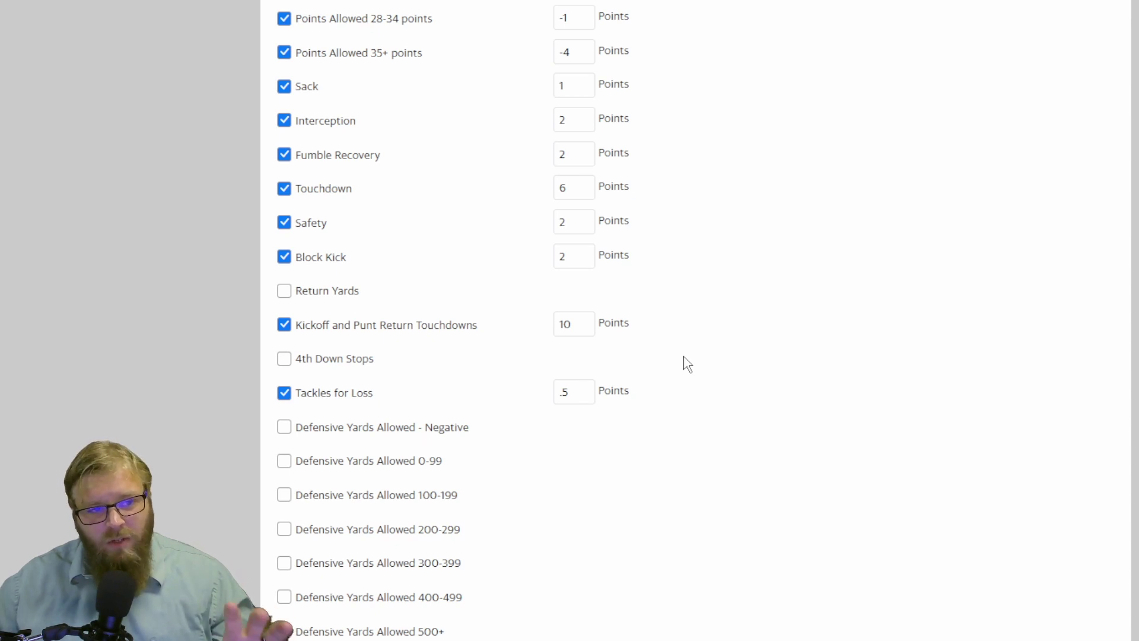
scroll(685, 379, up, 1)
scroll(686, 392, down, 4)
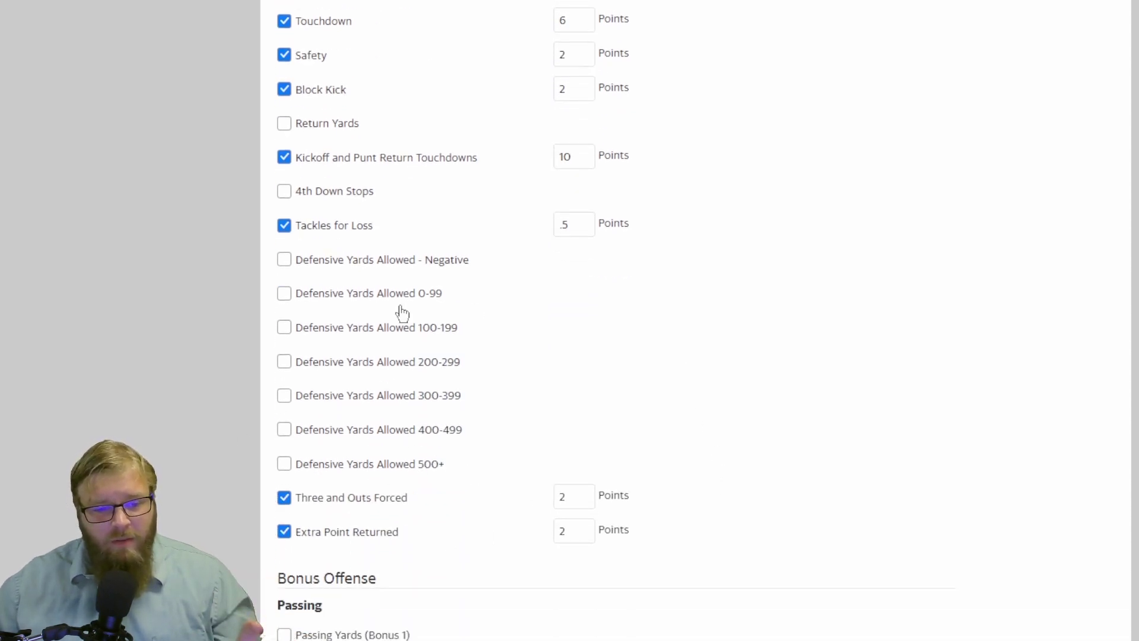
scroll(493, 374, up, 2)
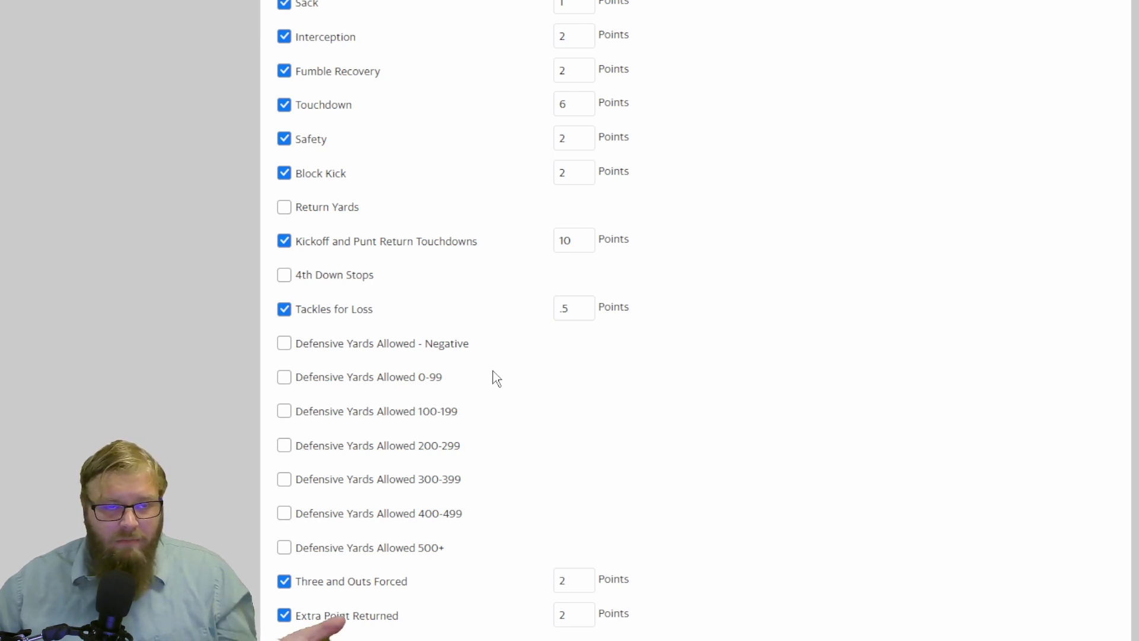
scroll(649, 445, down, 5)
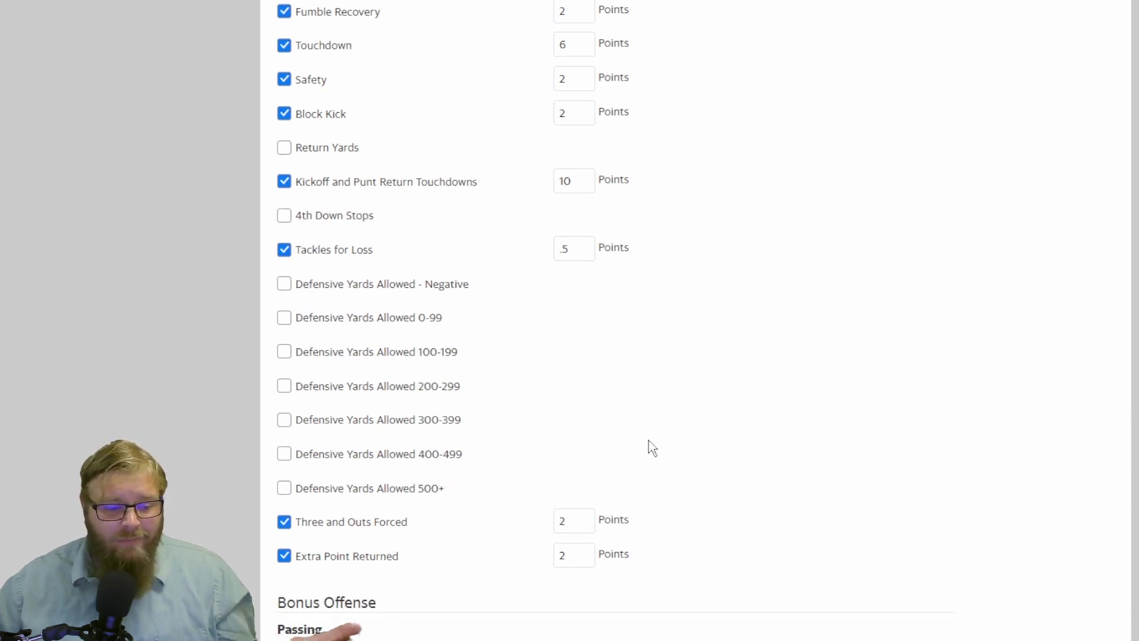
scroll(653, 449, down, 2)
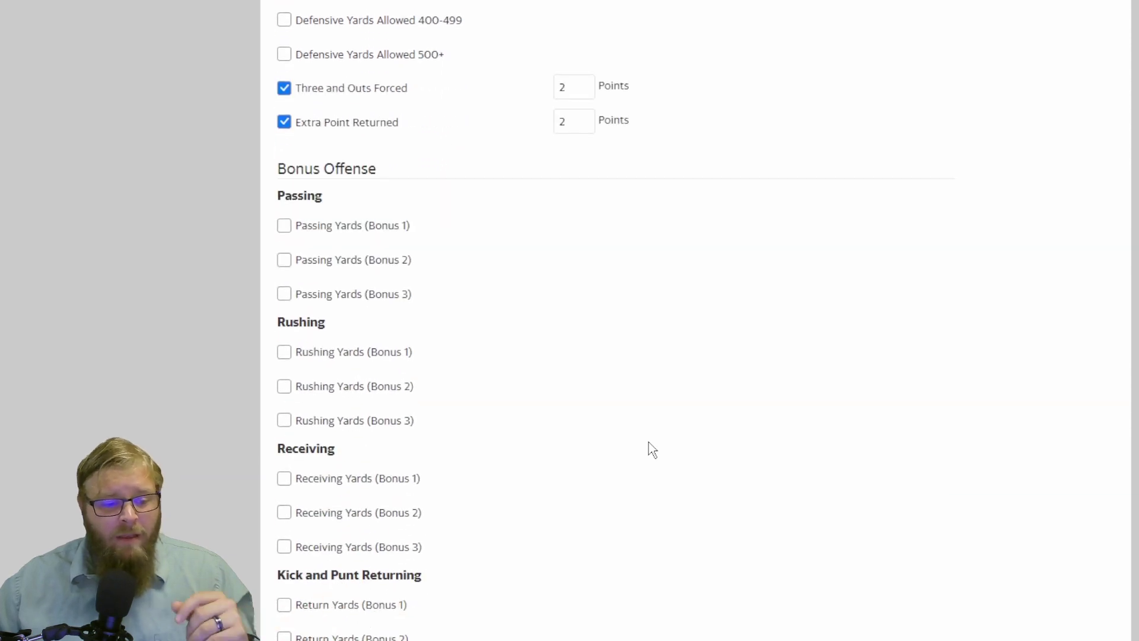
scroll(649, 445, up, 1)
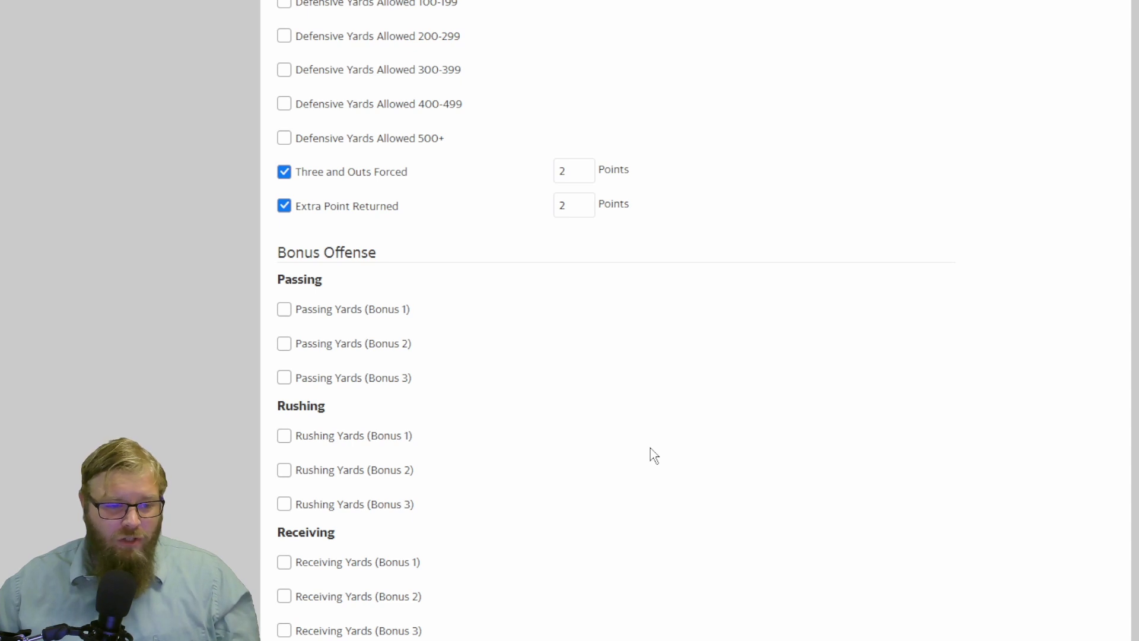
scroll(653, 455, down, 1)
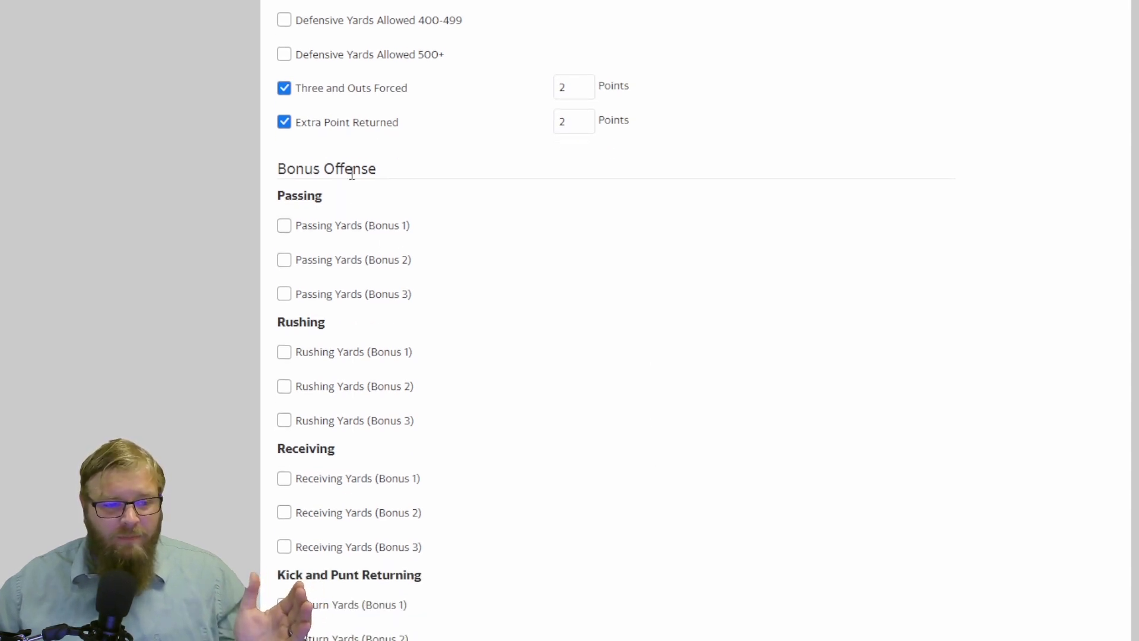
drag(284, 175, 377, 172)
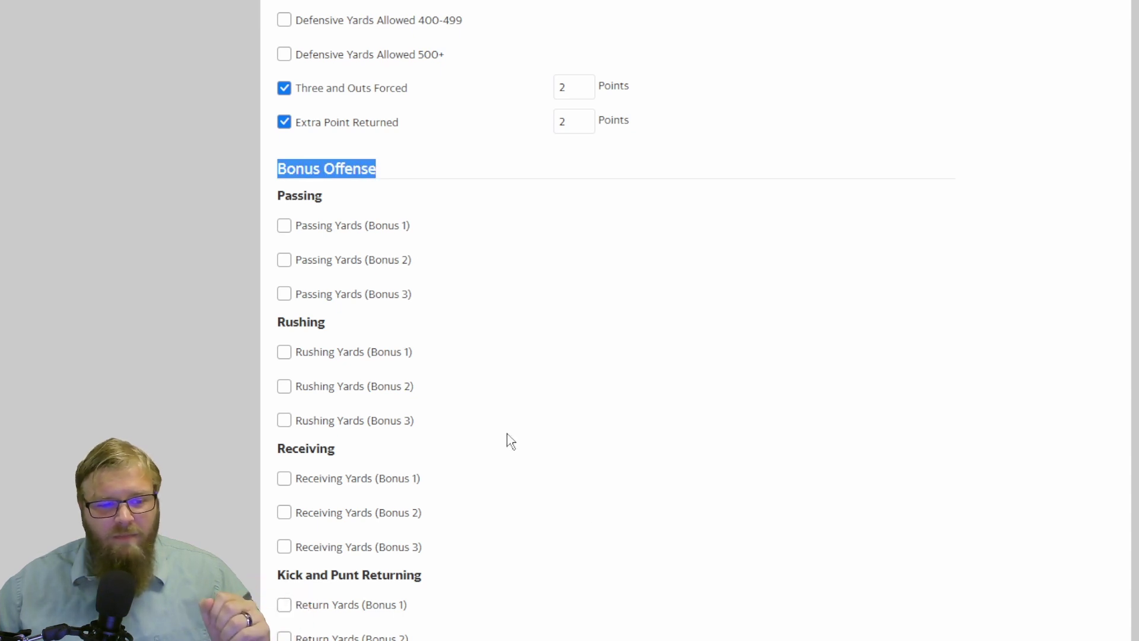
Enable all nine passing, rushing and receiving yardage bonus checkboxes.
click(284, 230)
click(284, 227)
click(284, 260)
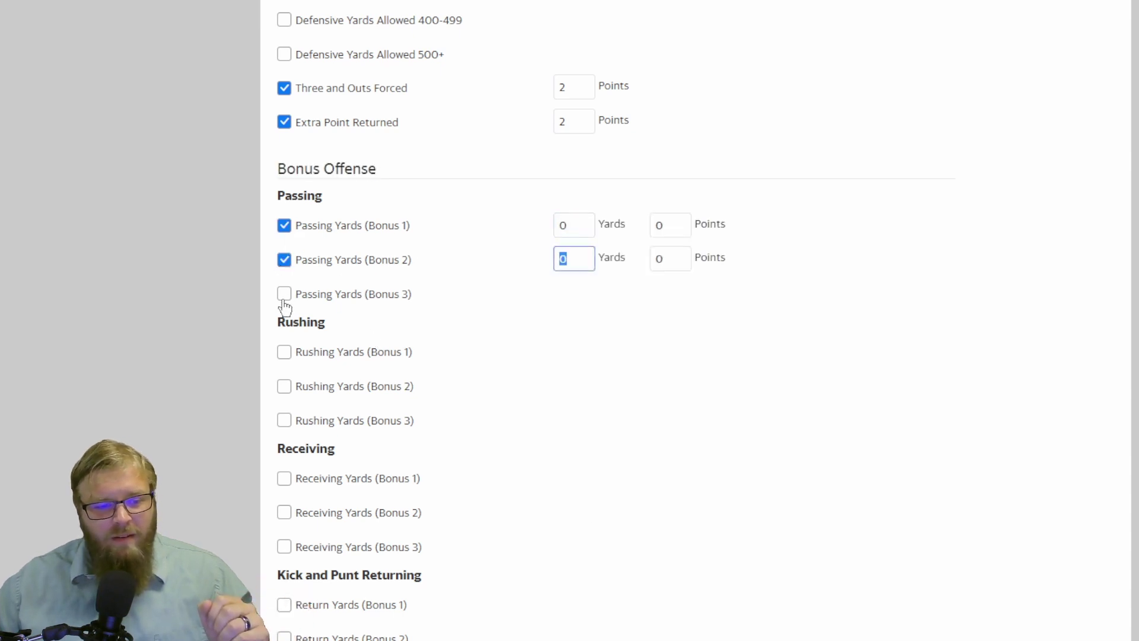
click(284, 294)
click(284, 351)
click(284, 387)
click(284, 420)
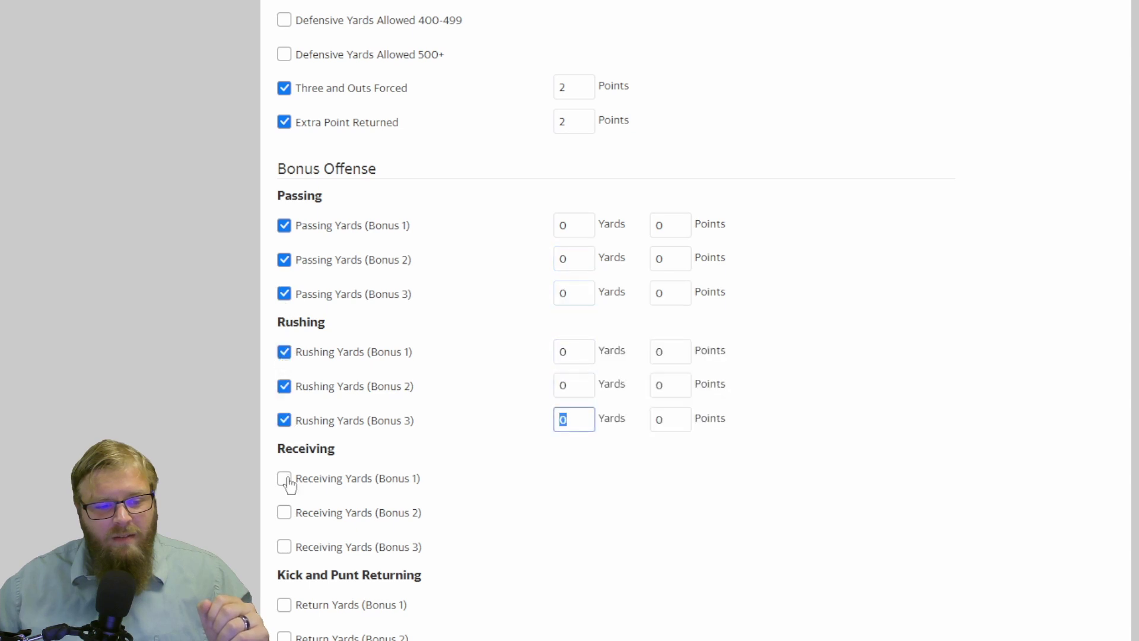
click(285, 478)
click(284, 512)
click(284, 546)
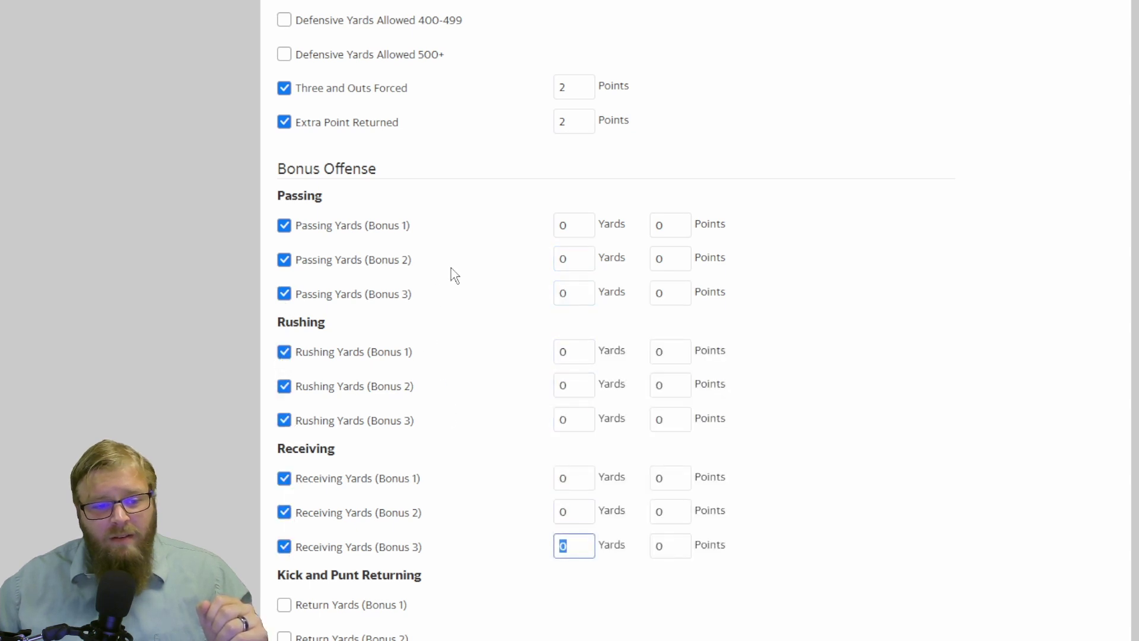
Enter passing bonus tiers: 300 yards for 5 points, 350, and 400 for 5.
click(580, 224)
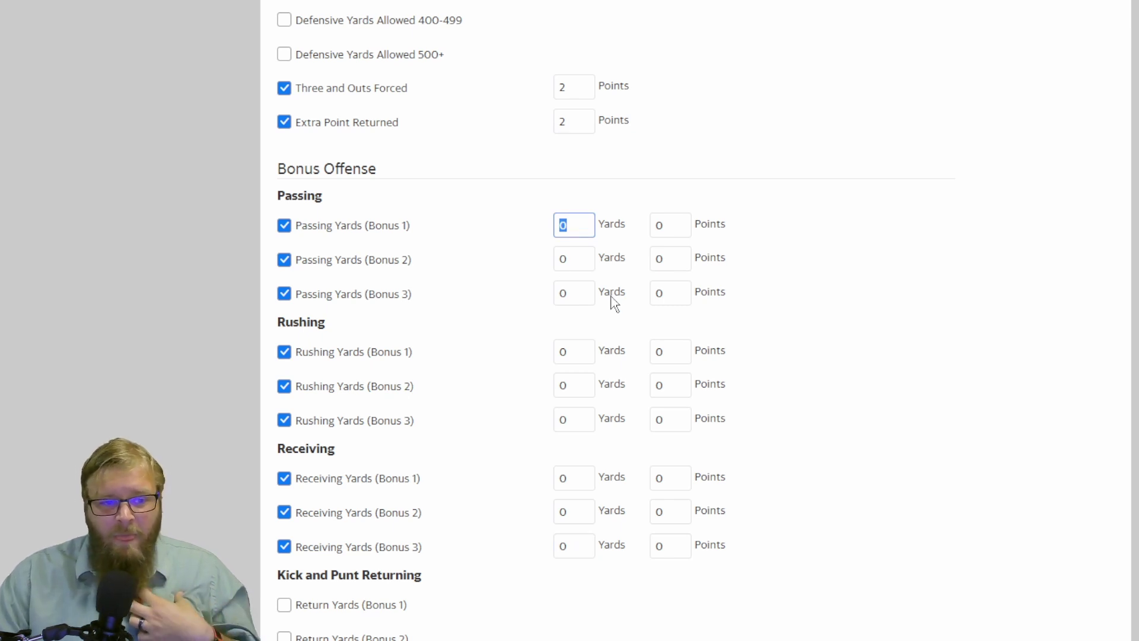
text(300)
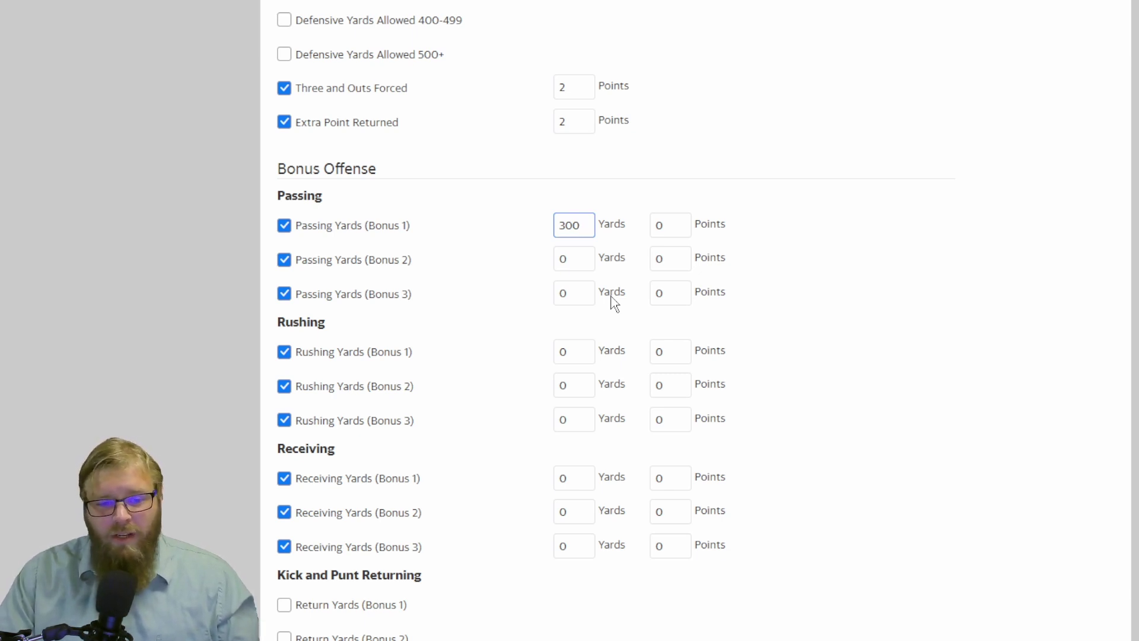
key(Tab)
text(5)
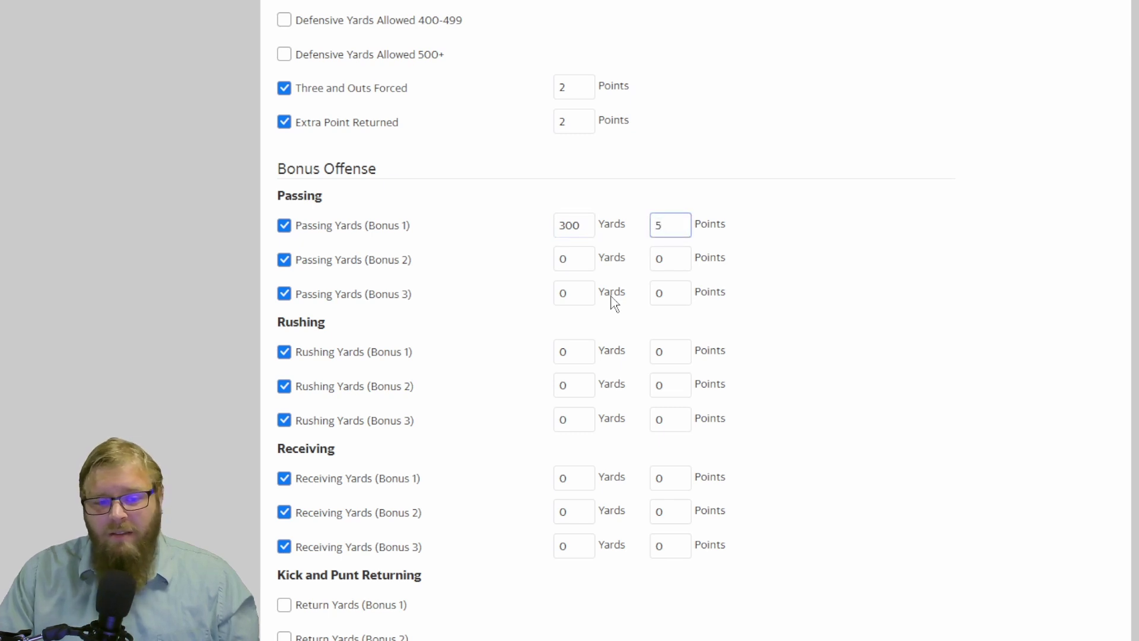
key(Tab)
text(350)
key(Tab)
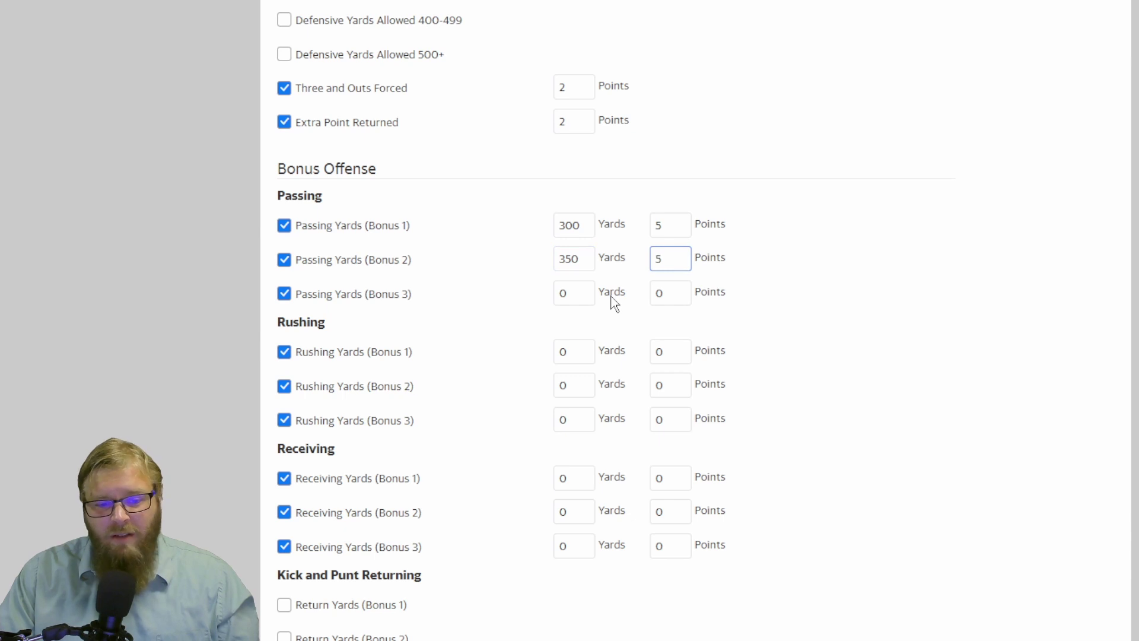
key(Tab)
text(400)
key(Tab)
text(5)
Set rushing bonuses at 100 yards for 5 points and a second tier at 150 yards.
key(Tab)
text(100)
key(Tab)
text(5)
key(Tab)
text(125)
key(Tab)
text(5)
key(Tab)
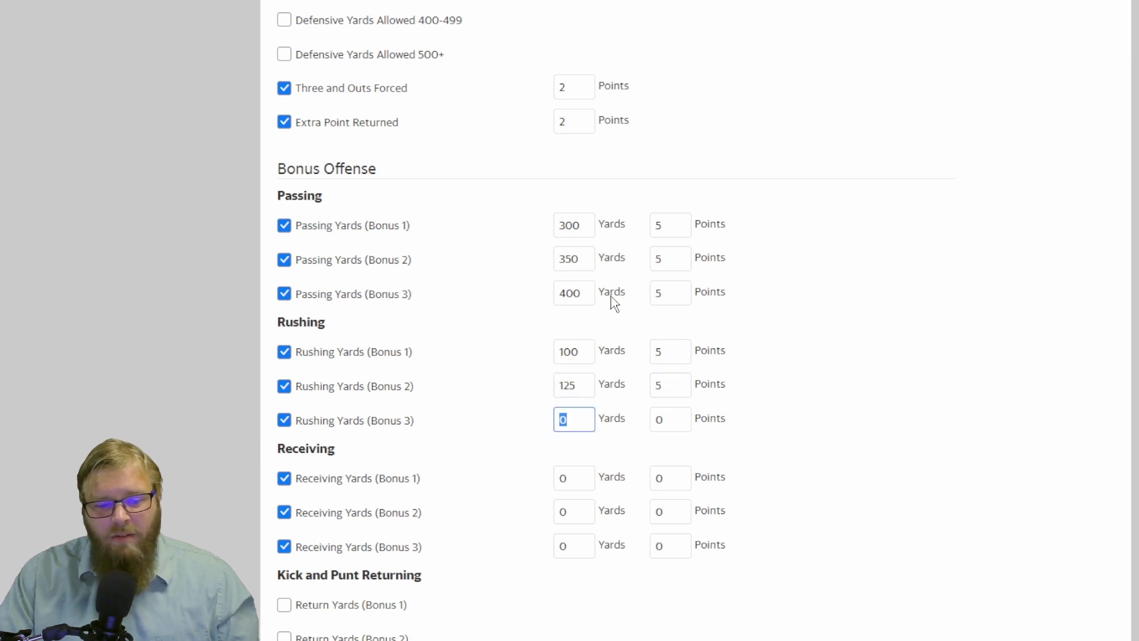
key(shift+Tab)
key(shift+Tab)
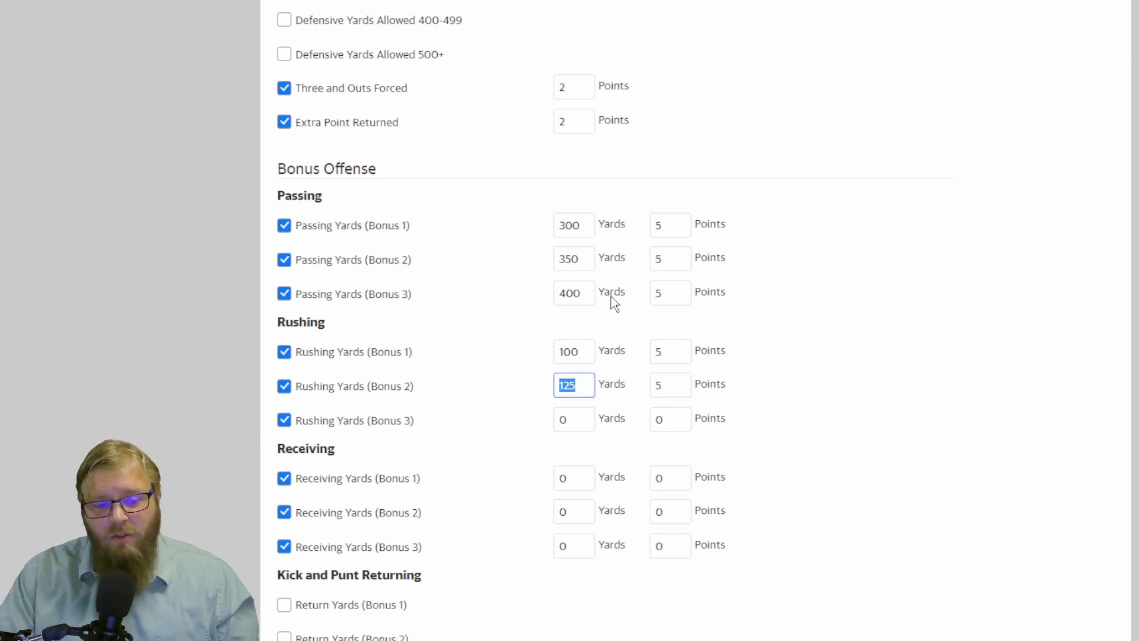
text(150)
key(Tab)
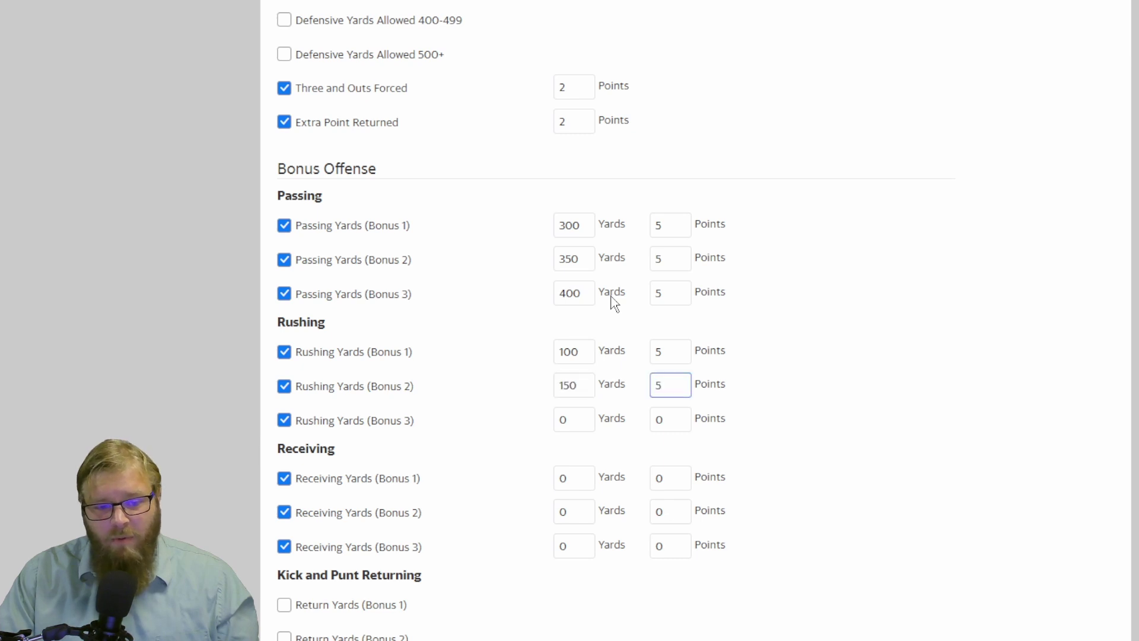
key(Tab)
key(Tab)
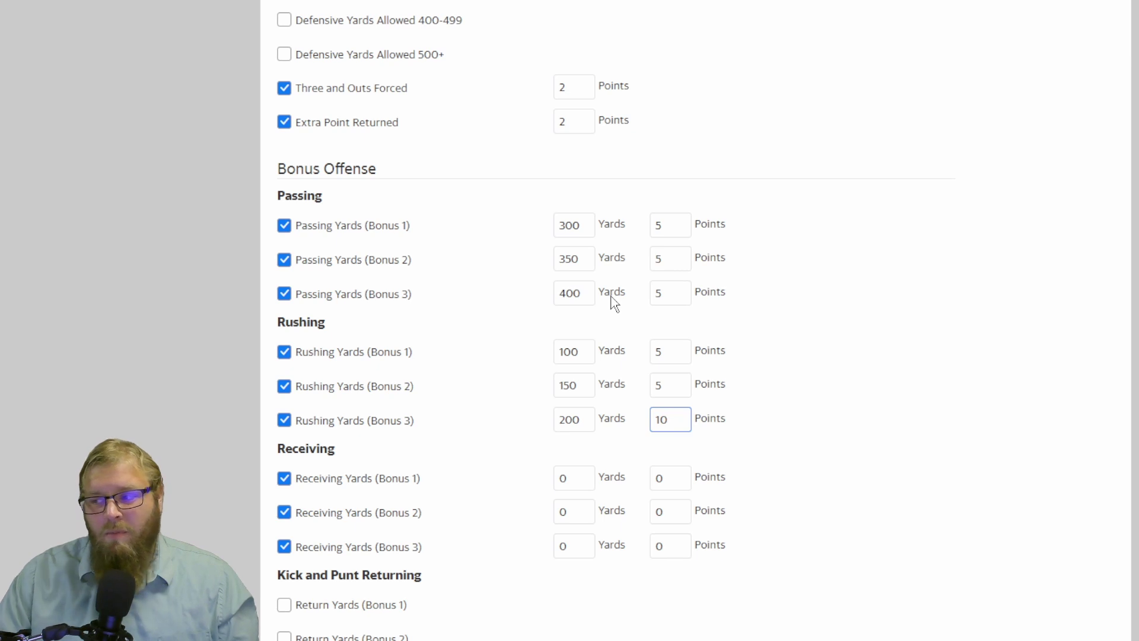
Correct the second and third passing bonus thresholds to 400 and 500 yards.
double_click(574, 262)
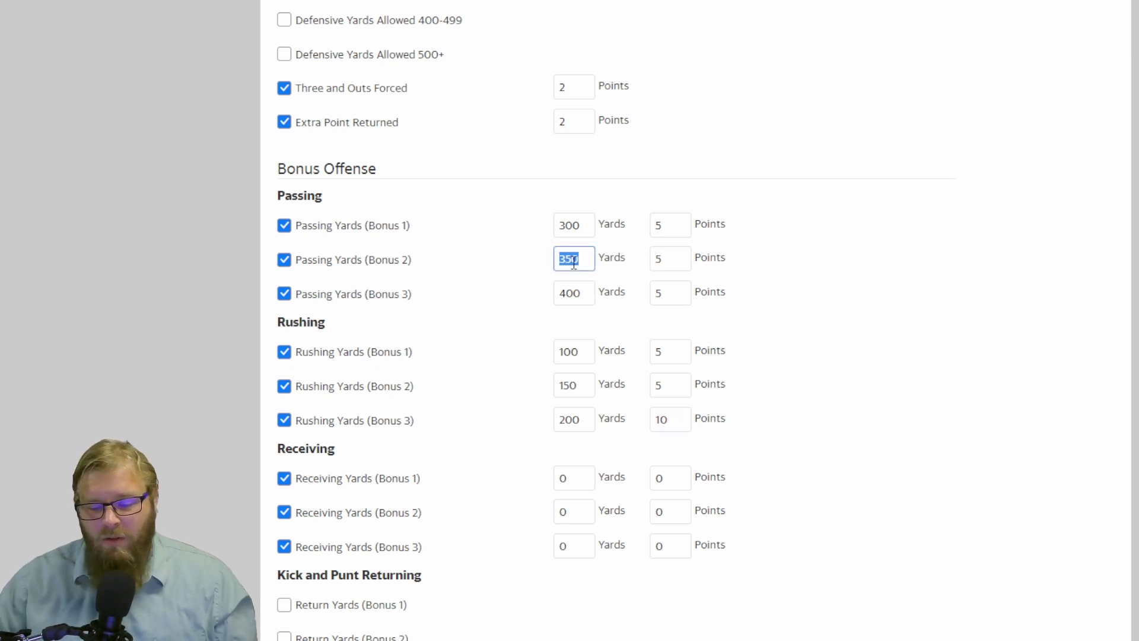
text(400)
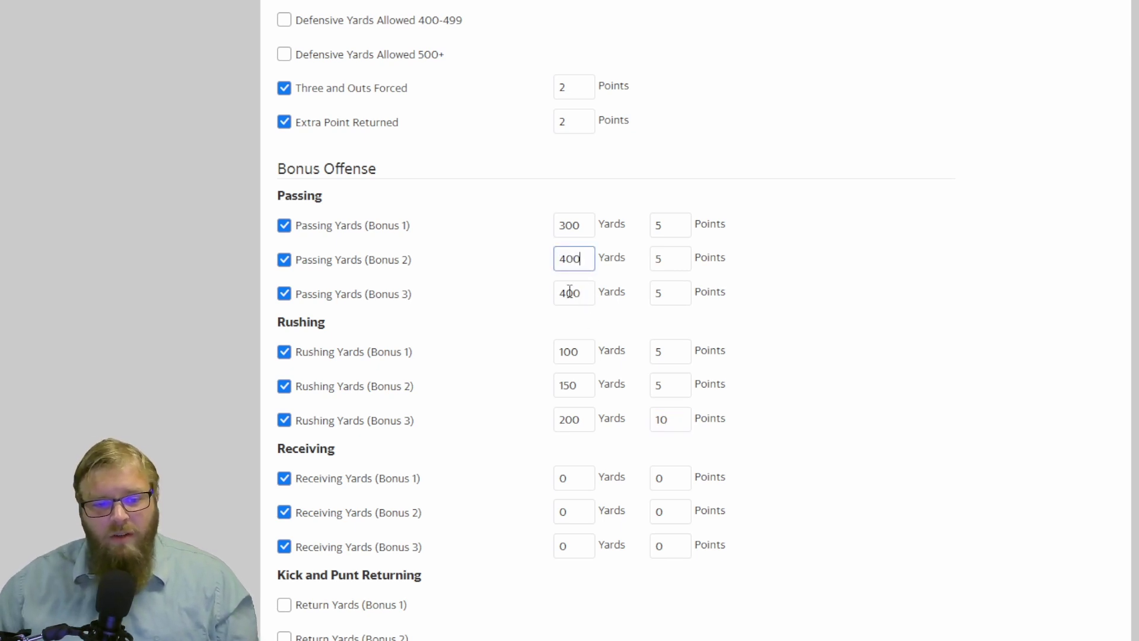
double_click(569, 292)
text(500)
key(Tab)
key(Tab)
Make the 500-yard passing bonus worth 10 points and set receiving tiers at 100 and 150 yards.
key(shift+Tab)
text(10)
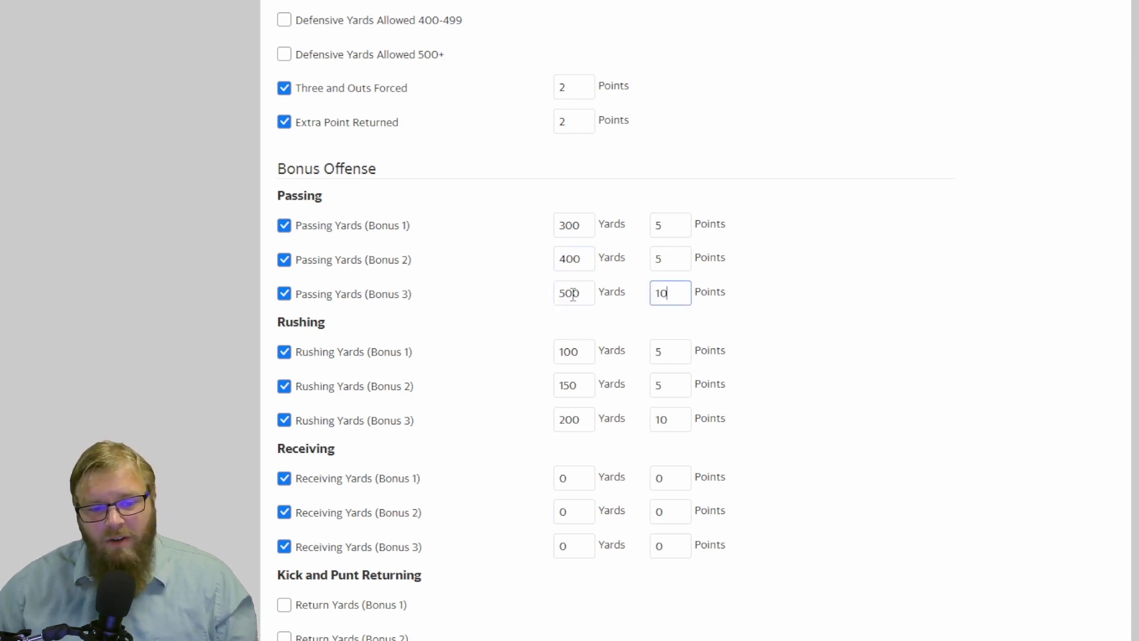
click(582, 474)
key(BackSpace)
text(100)
key(Tab)
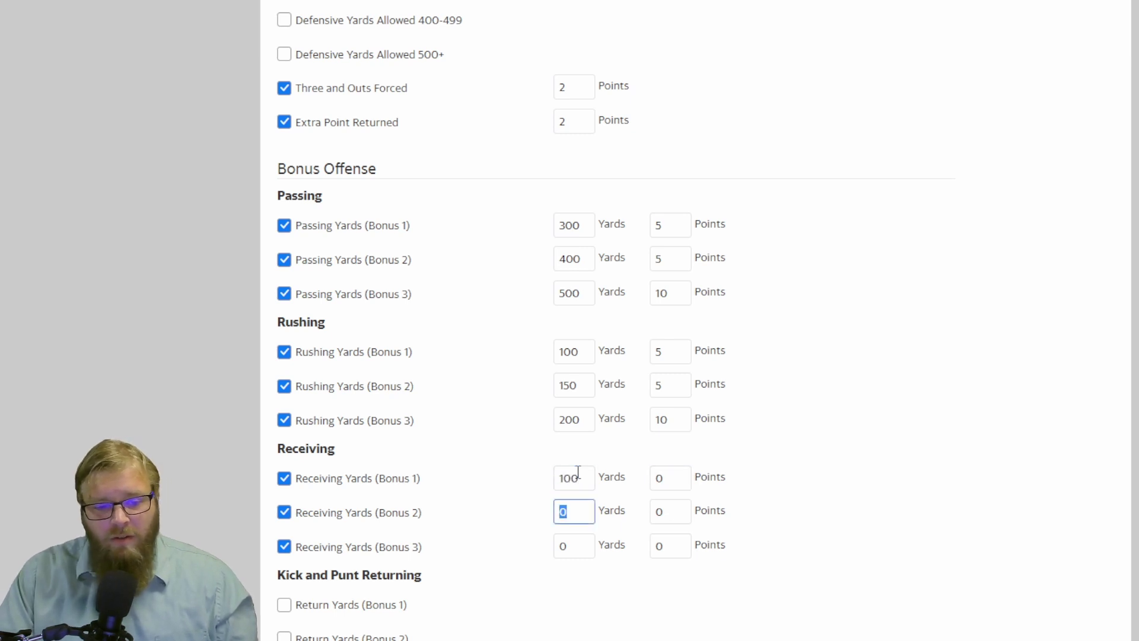
text(150)
Set the third receiving tier to 200 yards and receiving bonus points to 5, 5, 10.
key(Tab)
text(2)
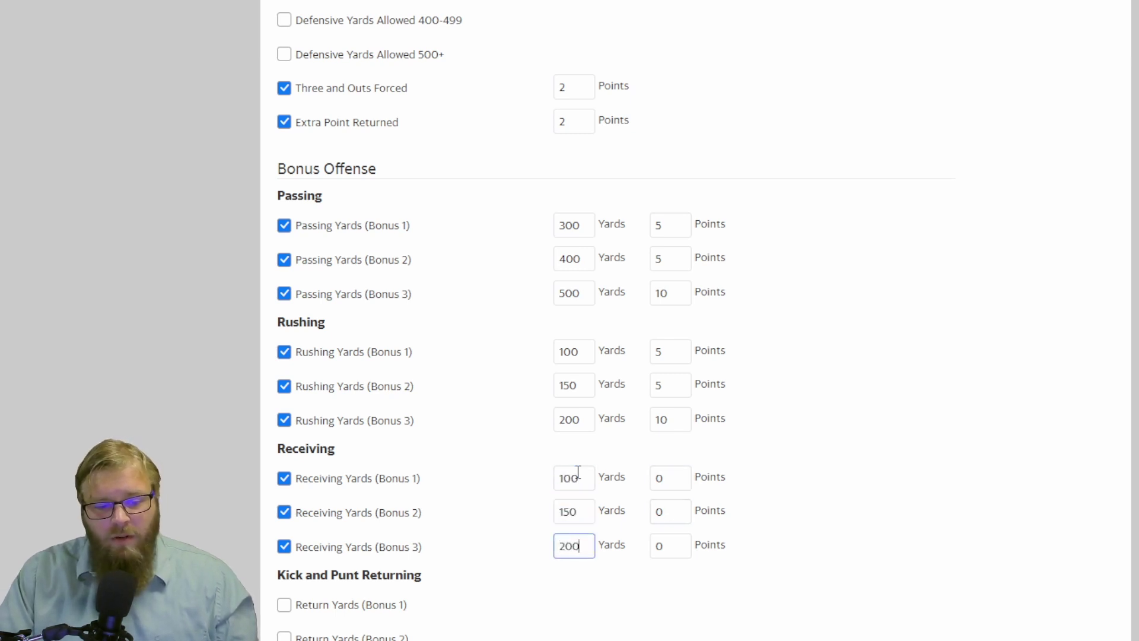
key(shift+Tab)
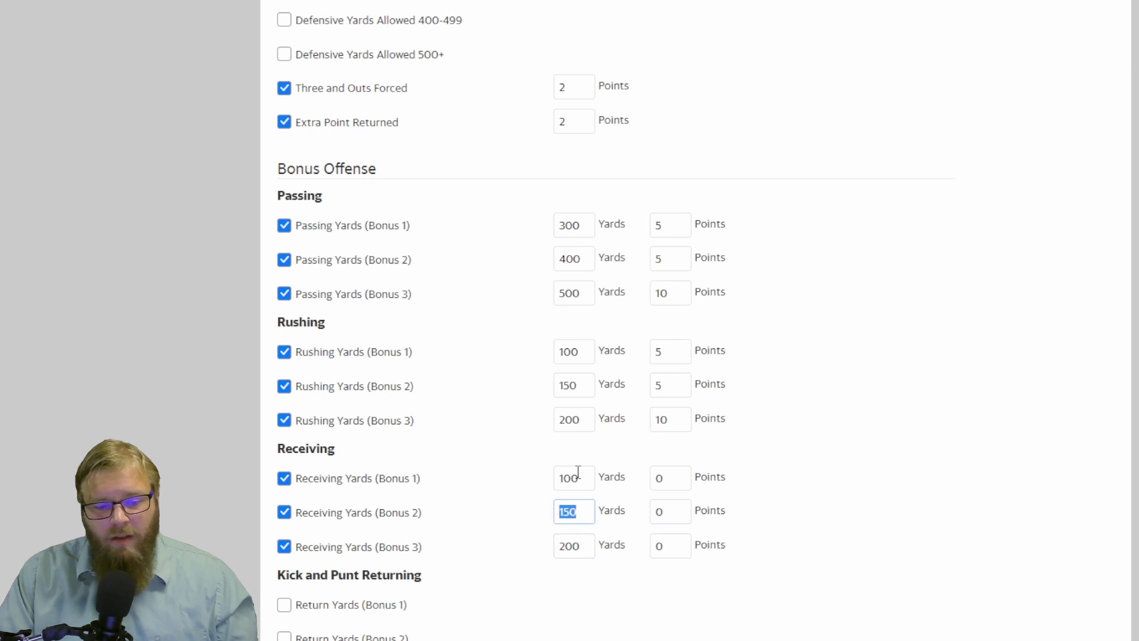
key(shift+Tab)
text(5)
key(Tab)
text(5)
key(Tab)
key(Tab)
text(10)
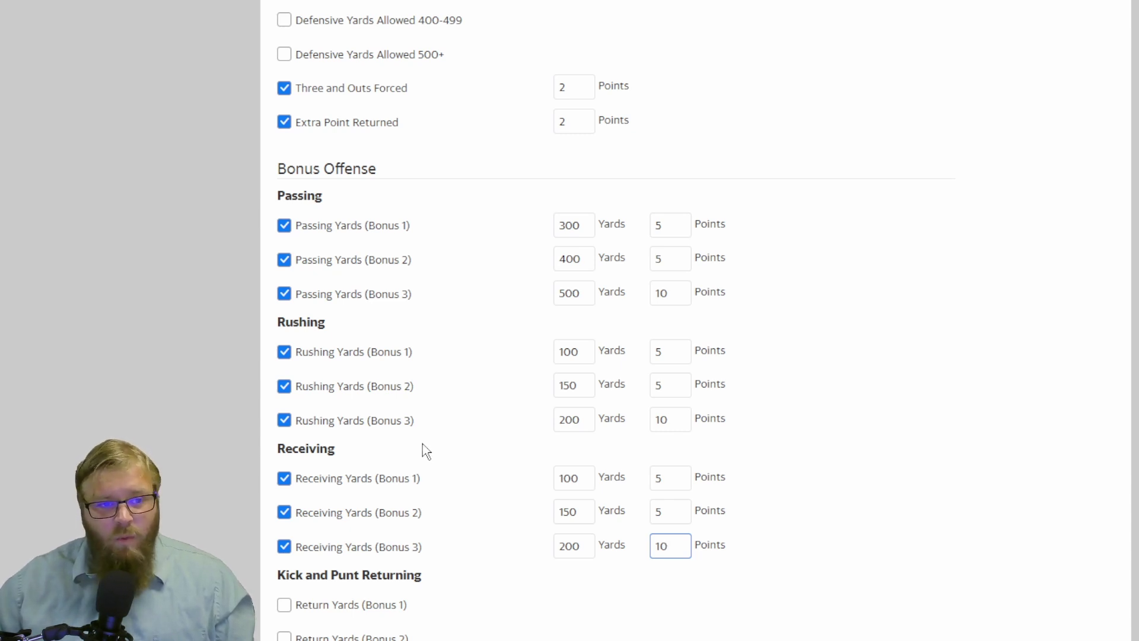
scroll(438, 437, up, 5)
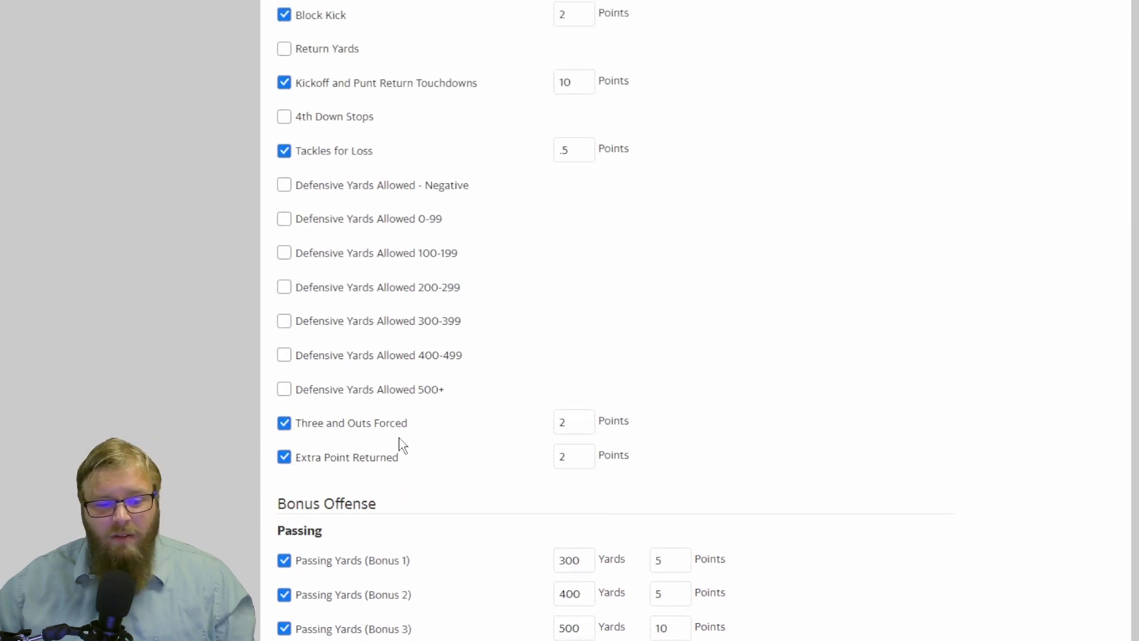
scroll(513, 501, up, 1)
scroll(481, 542, up, 2)
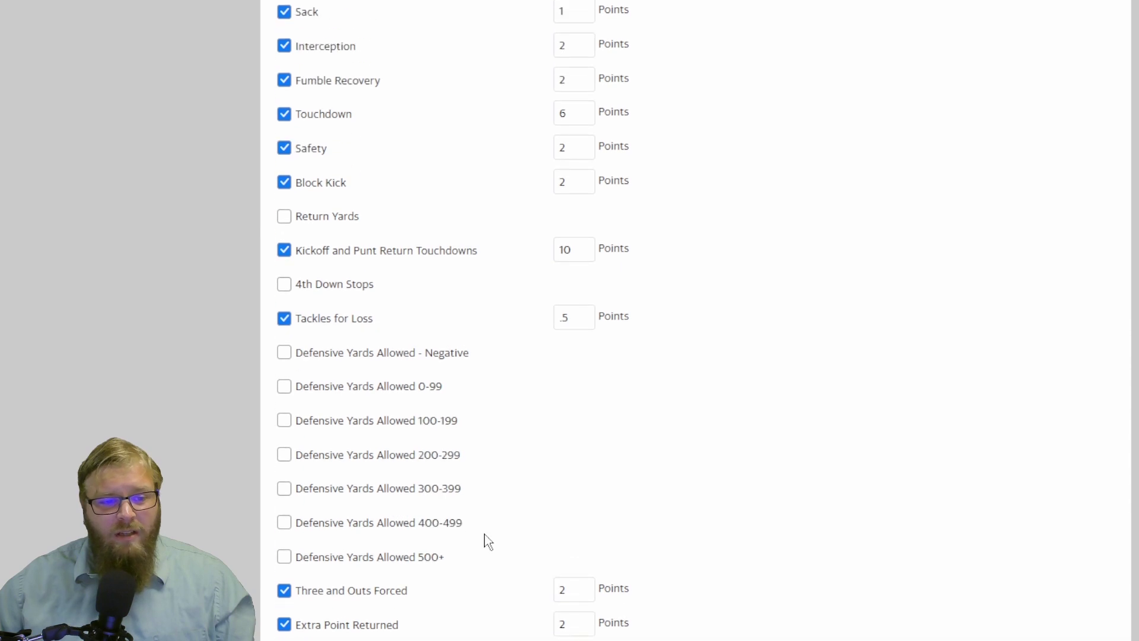
scroll(415, 382, up, 1)
scroll(417, 384, down, 2)
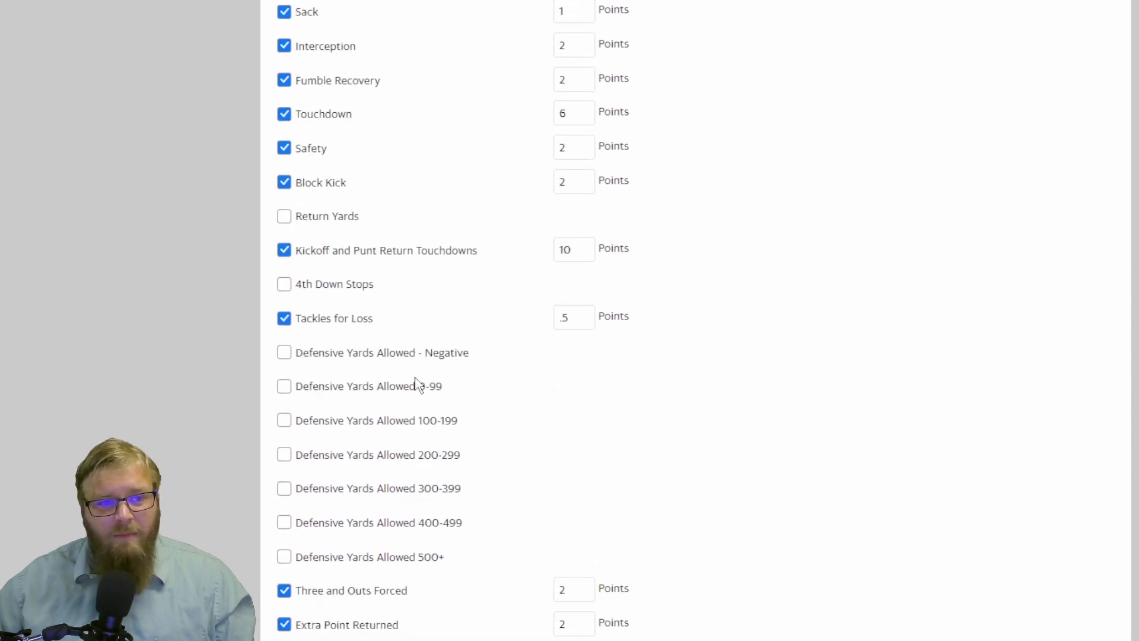
scroll(429, 392, down, 3)
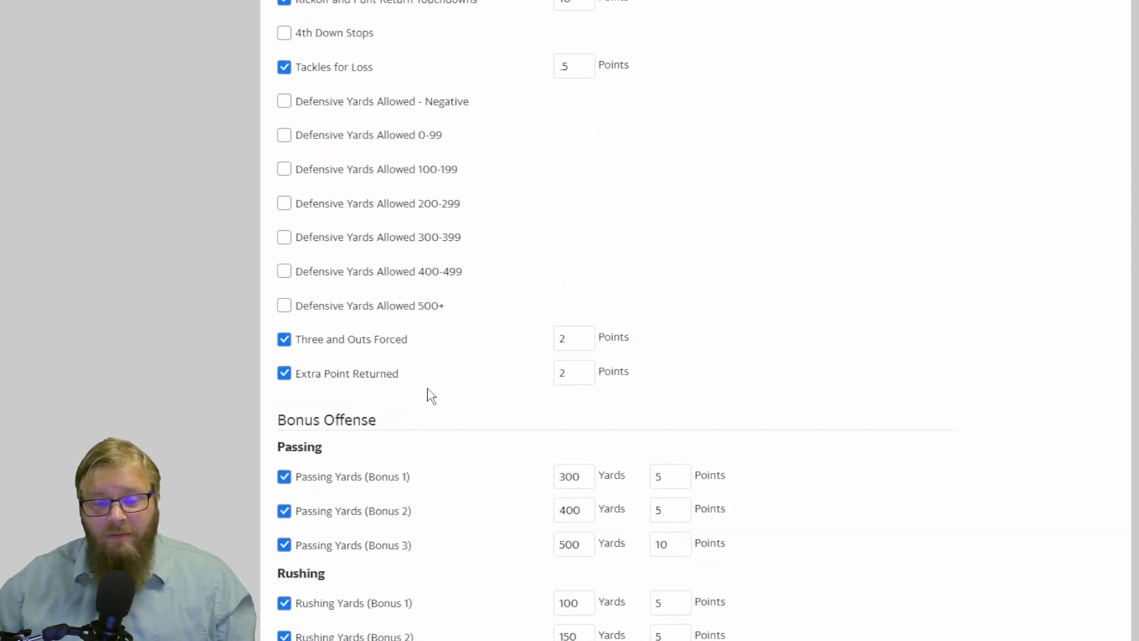
scroll(432, 396, up, 14)
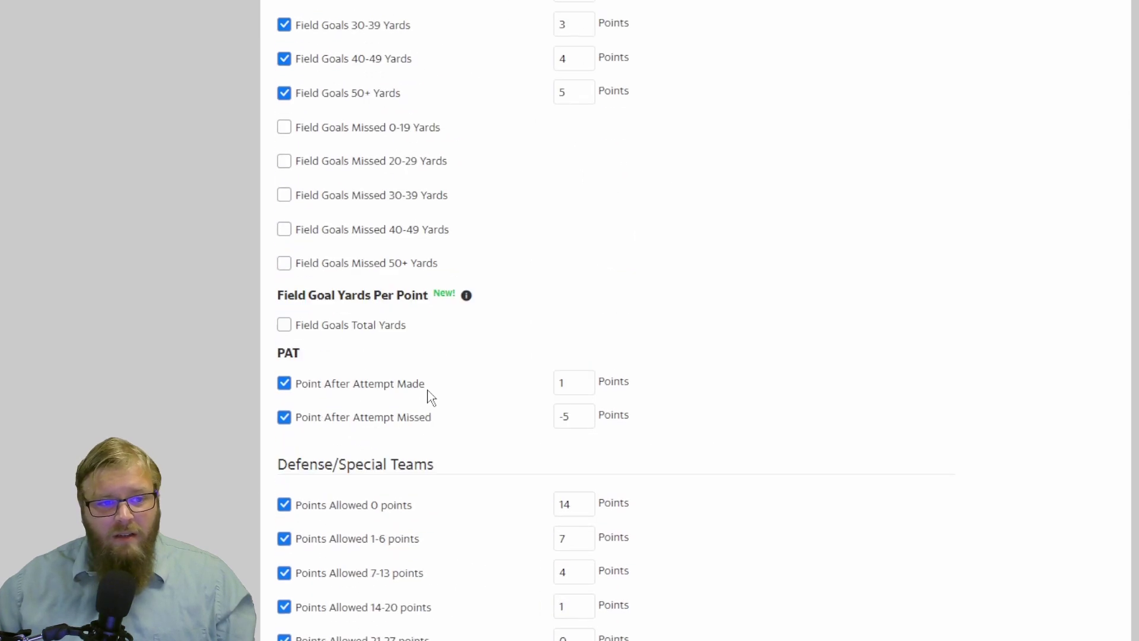
scroll(503, 445, up, 2)
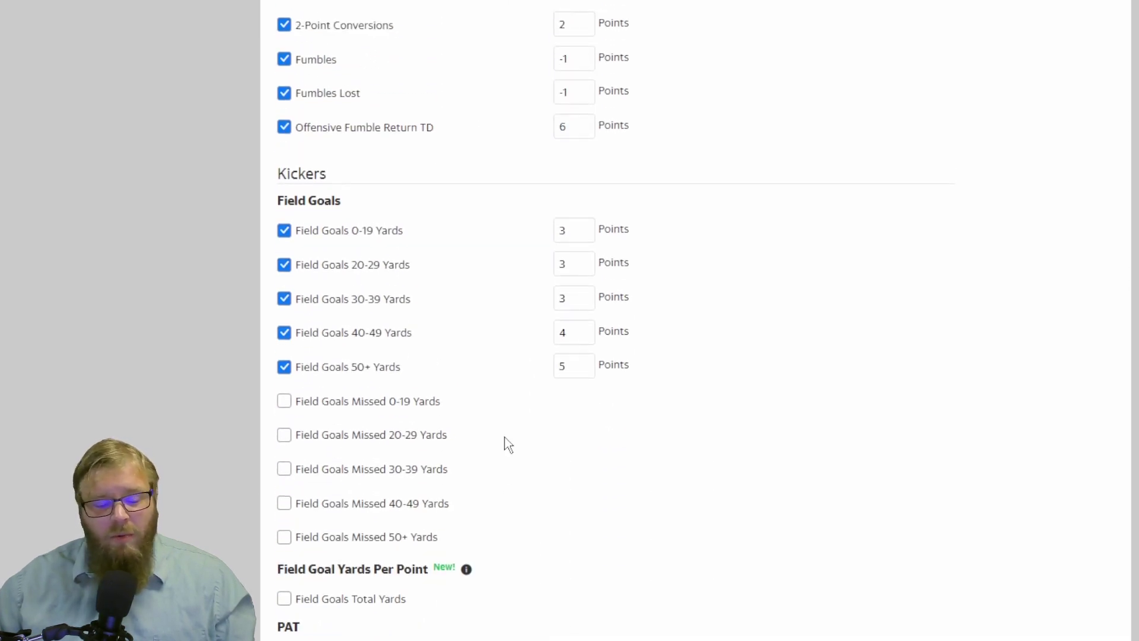
scroll(504, 439, down, 3)
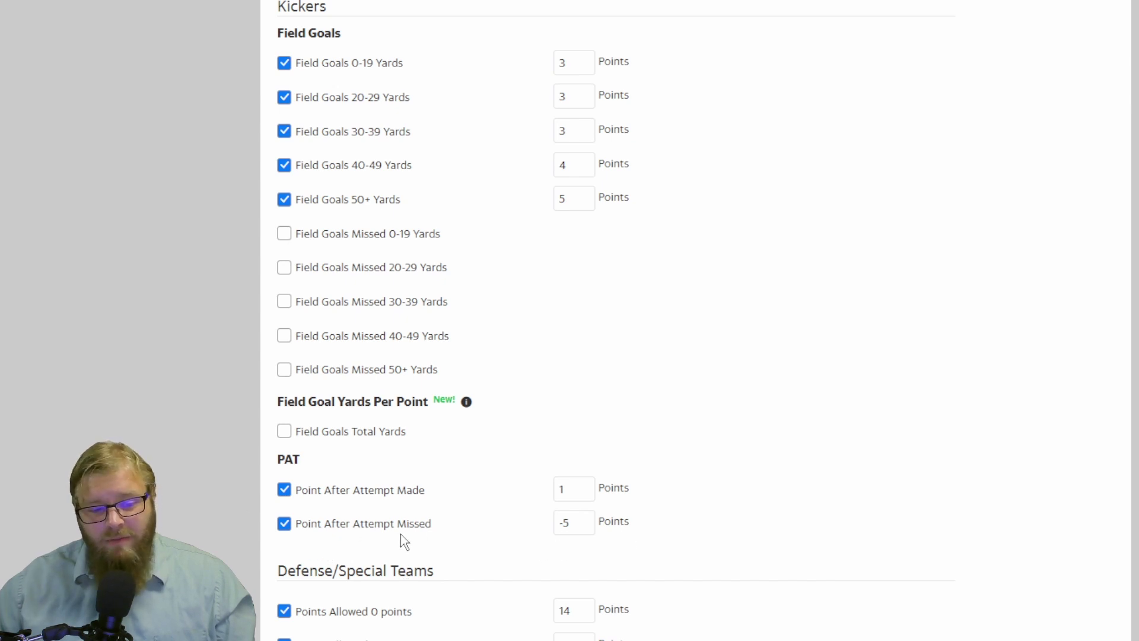
scroll(462, 545, down, 1)
scroll(485, 555, down, 10)
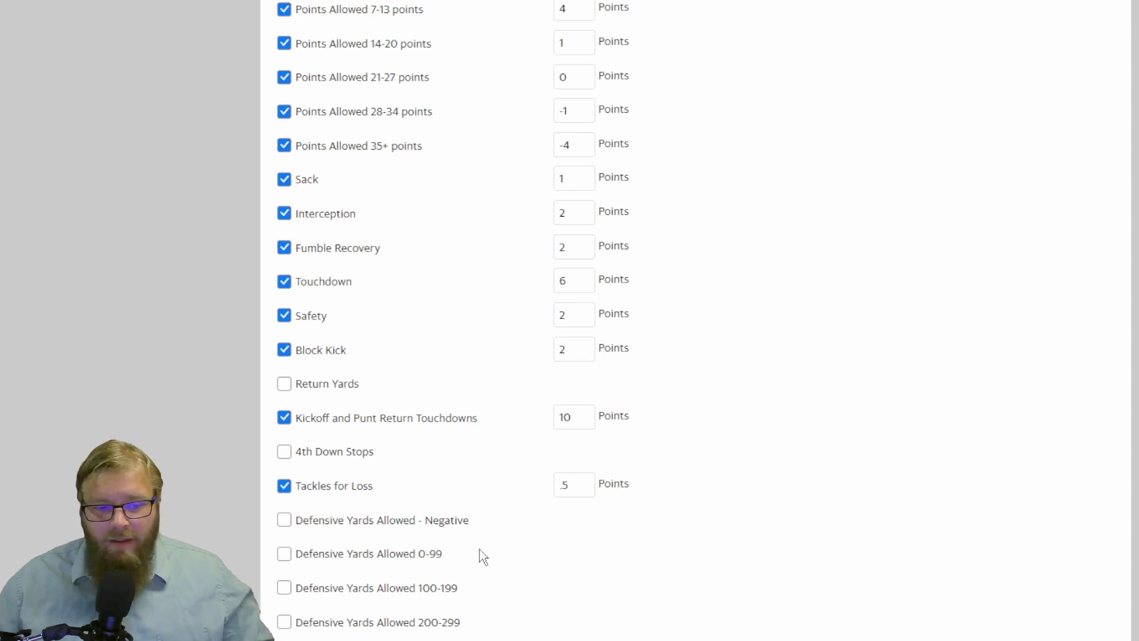
scroll(481, 550, up, 10)
scroll(528, 560, up, 15)
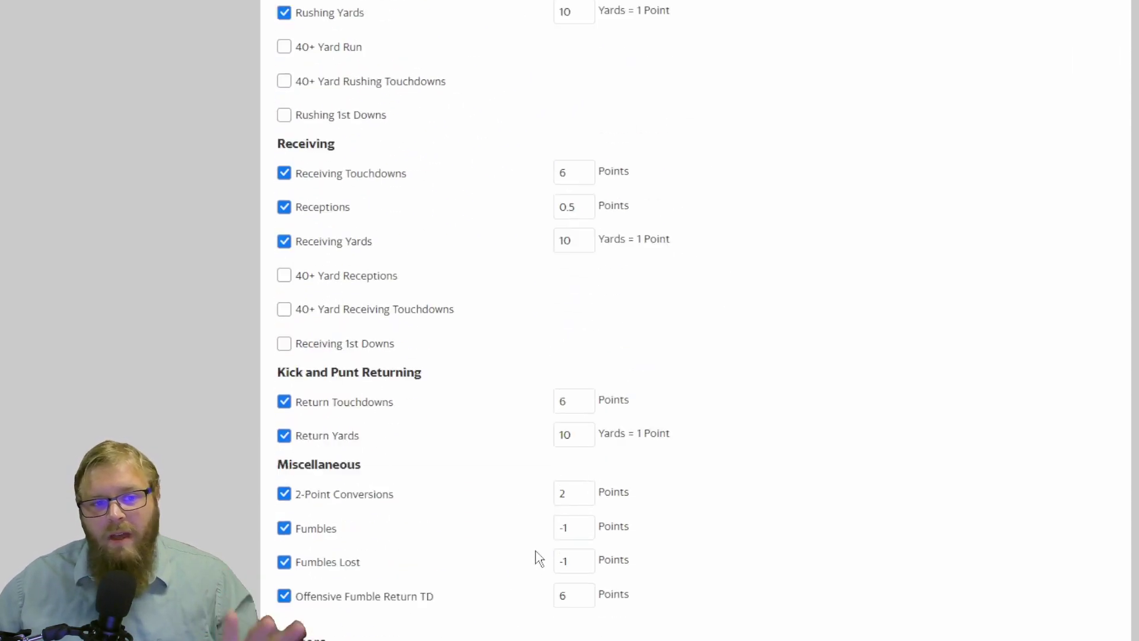
scroll(539, 557, up, 3)
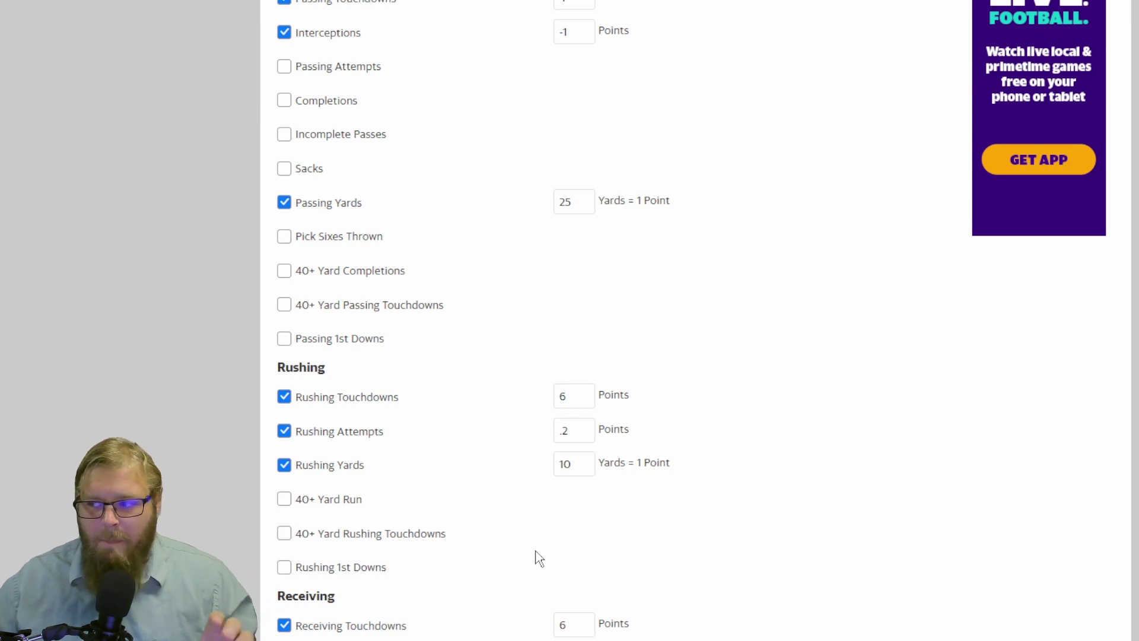
scroll(539, 561, down, 2)
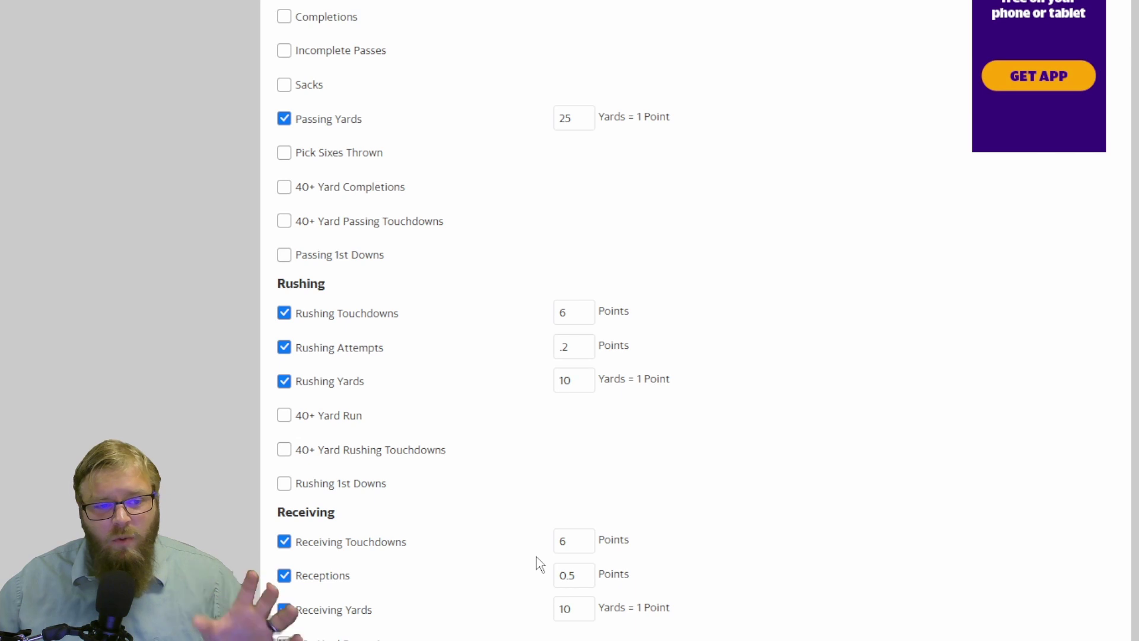
scroll(536, 557, up, 3)
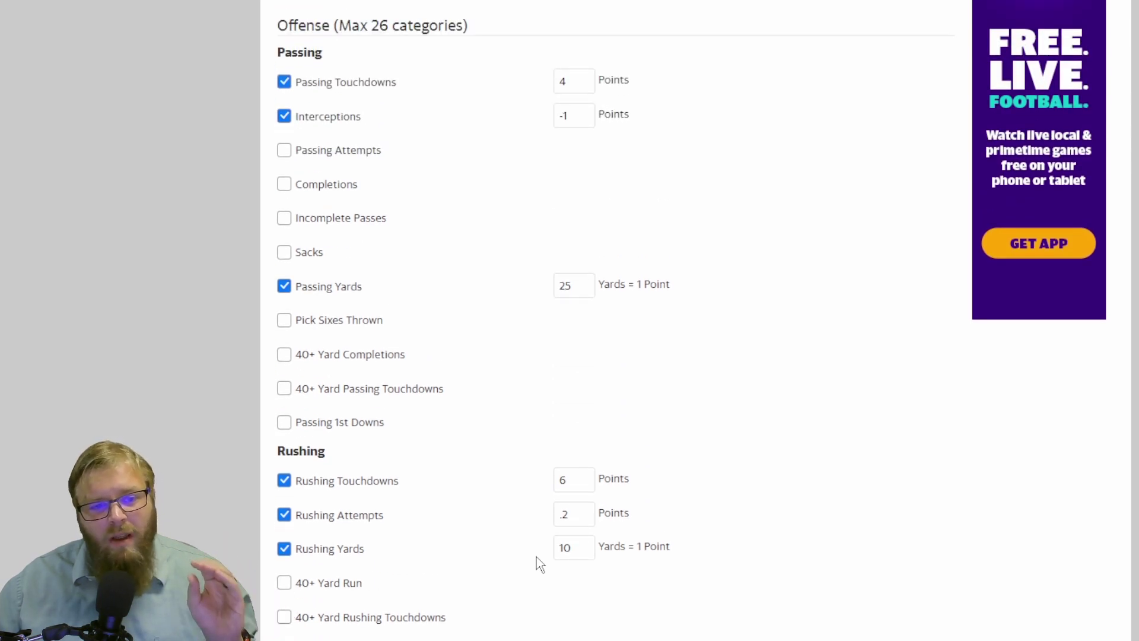
scroll(537, 558, down, 1)
scroll(537, 558, down, 10)
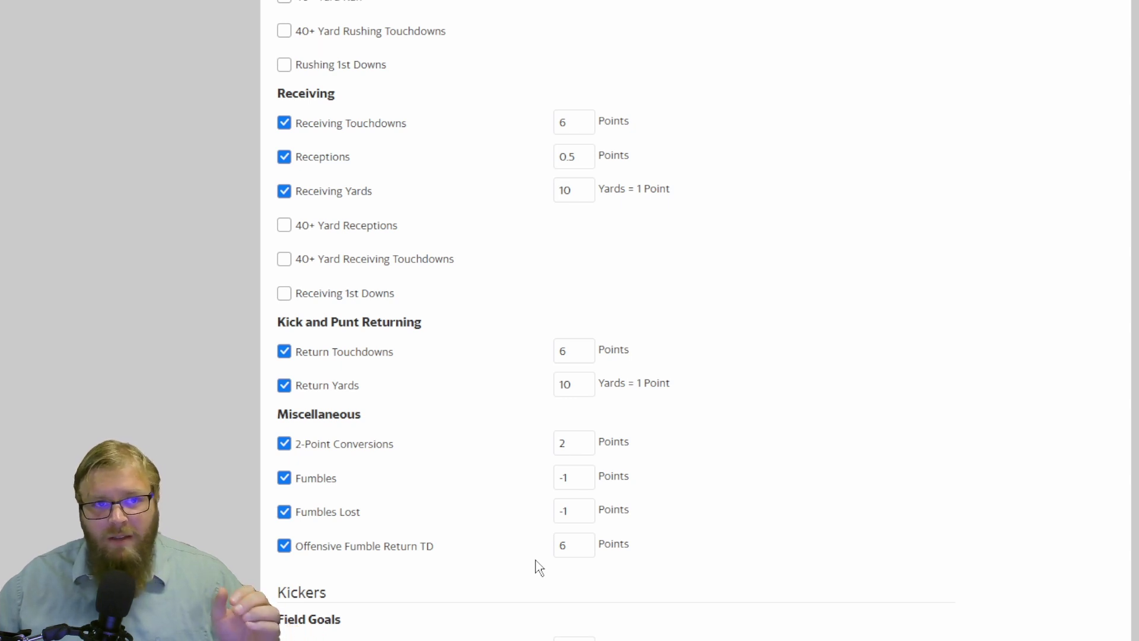
scroll(538, 567, down, 5)
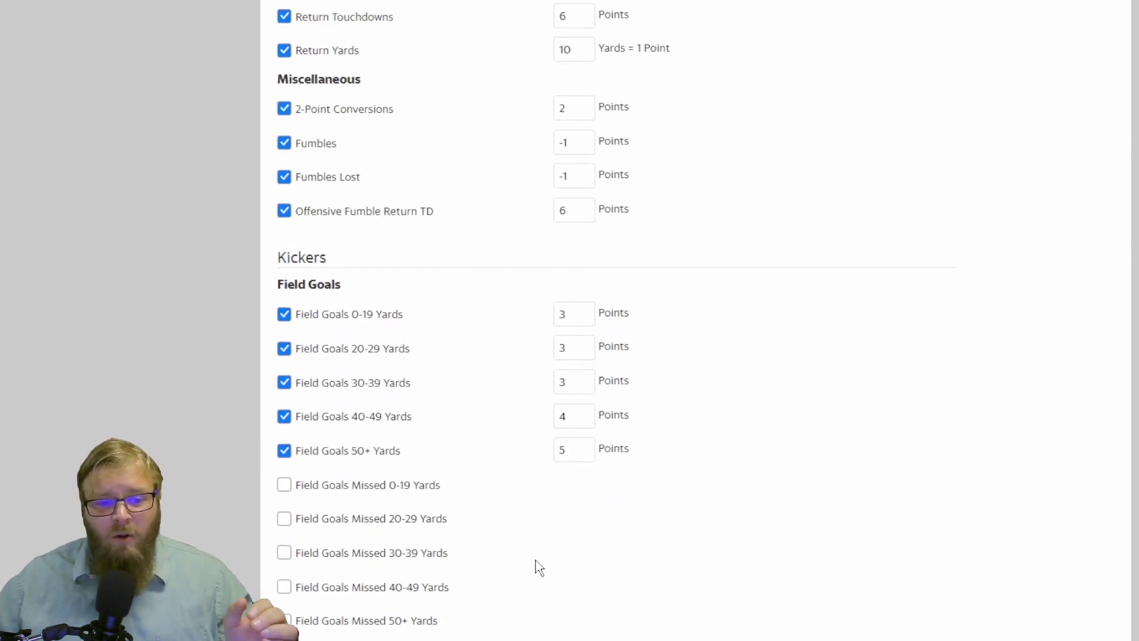
scroll(539, 566, down, 1)
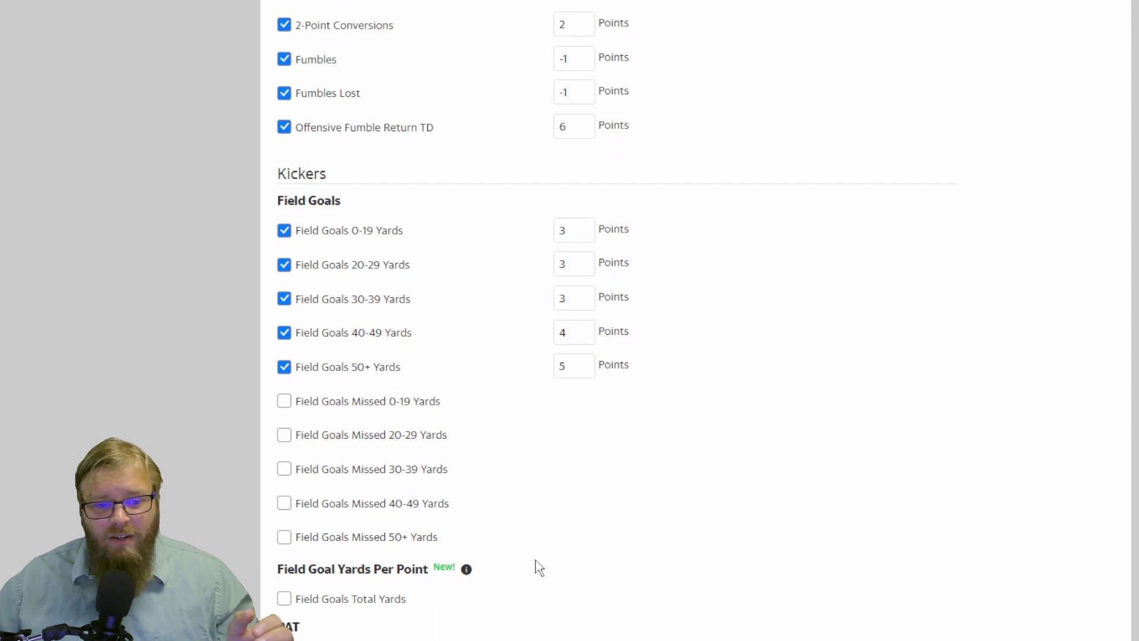
scroll(539, 567, down, 2)
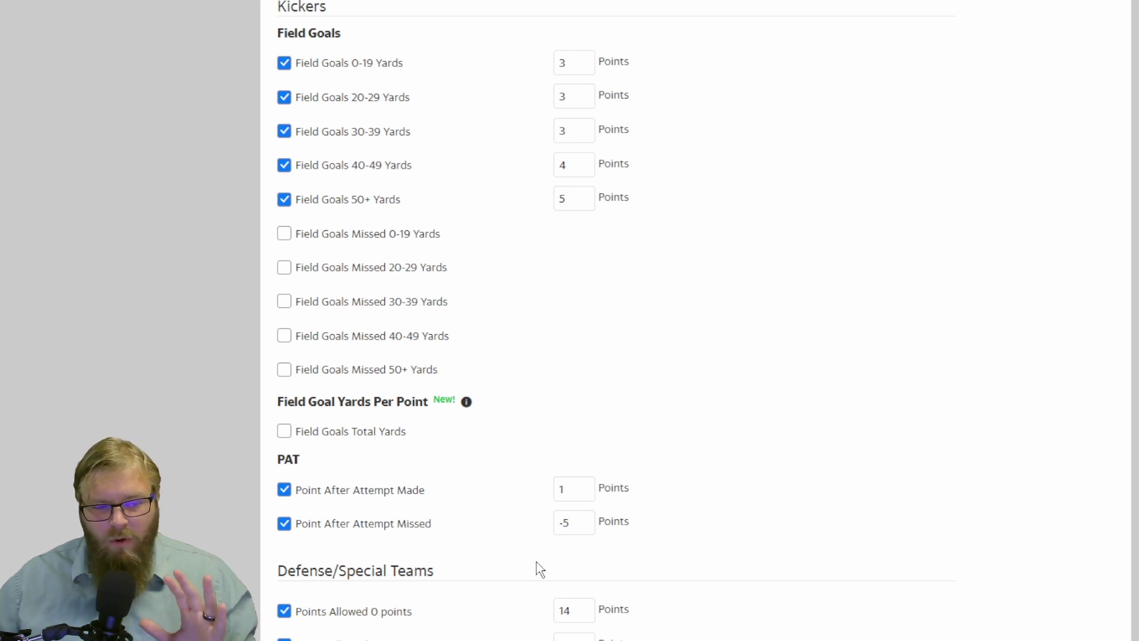
scroll(539, 568, up, 6)
scroll(538, 569, up, 5)
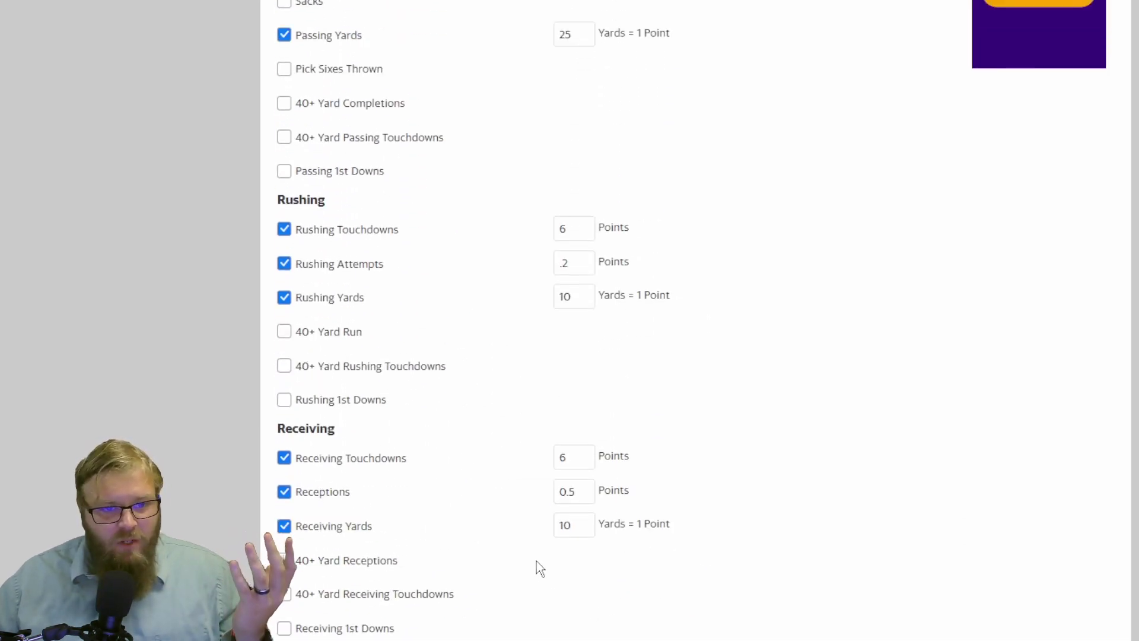
scroll(538, 568, up, 2)
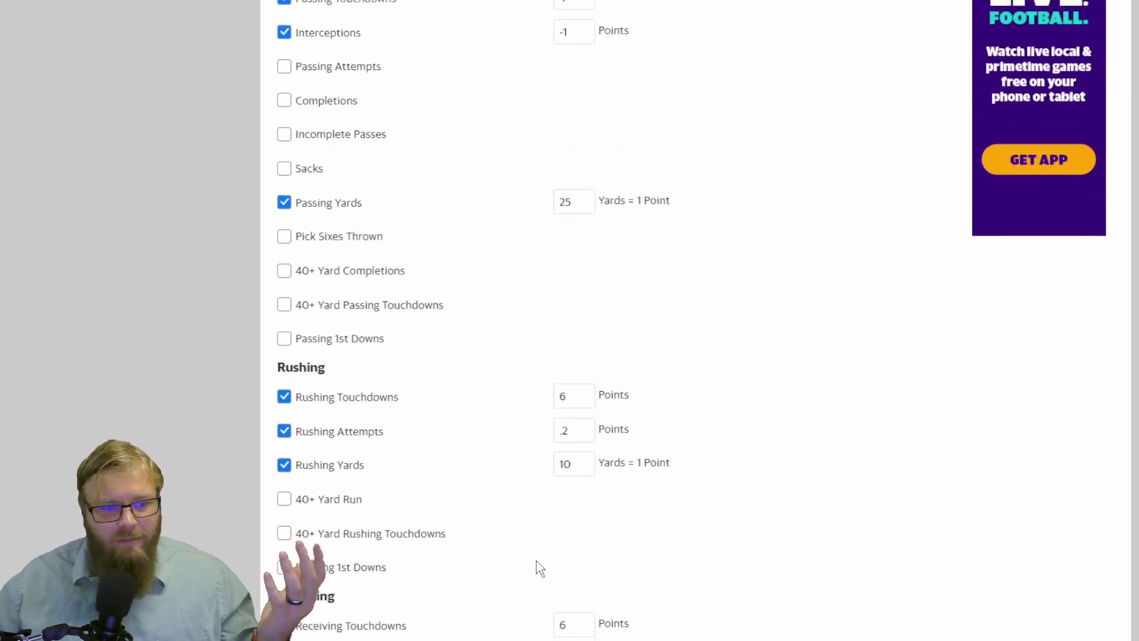
scroll(537, 568, down, 11)
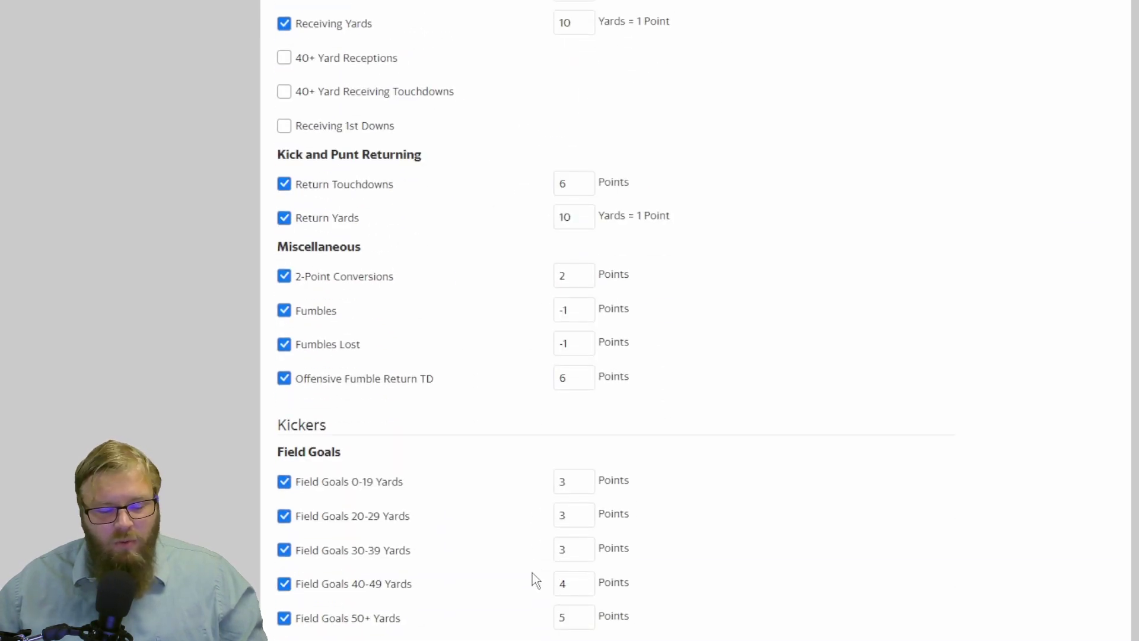
scroll(532, 572, down, 8)
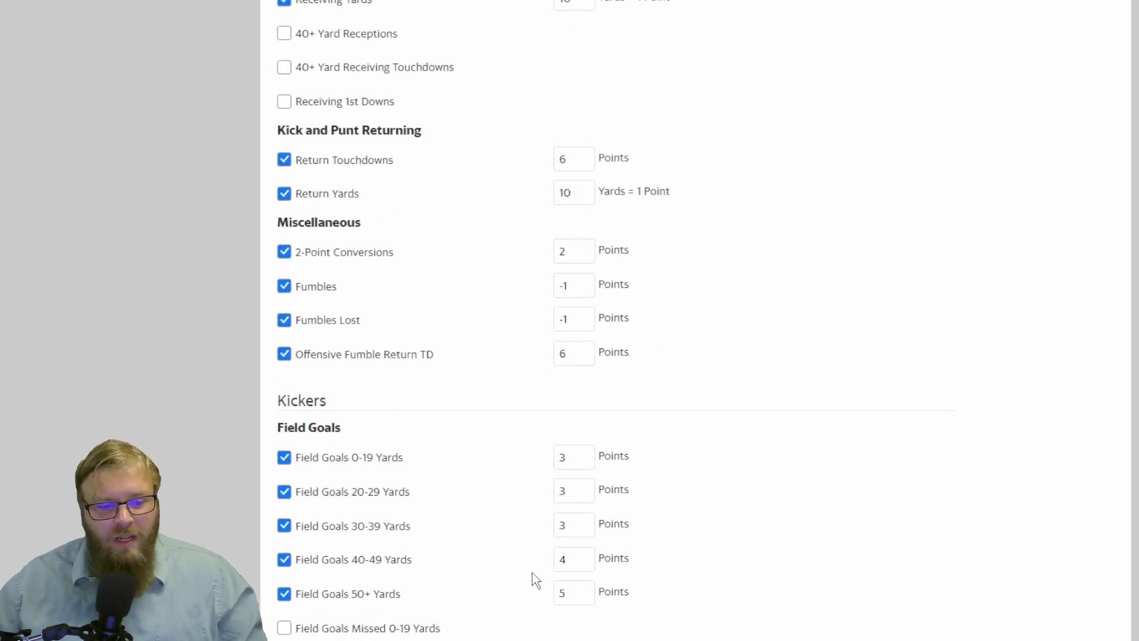
scroll(532, 579, down, 13)
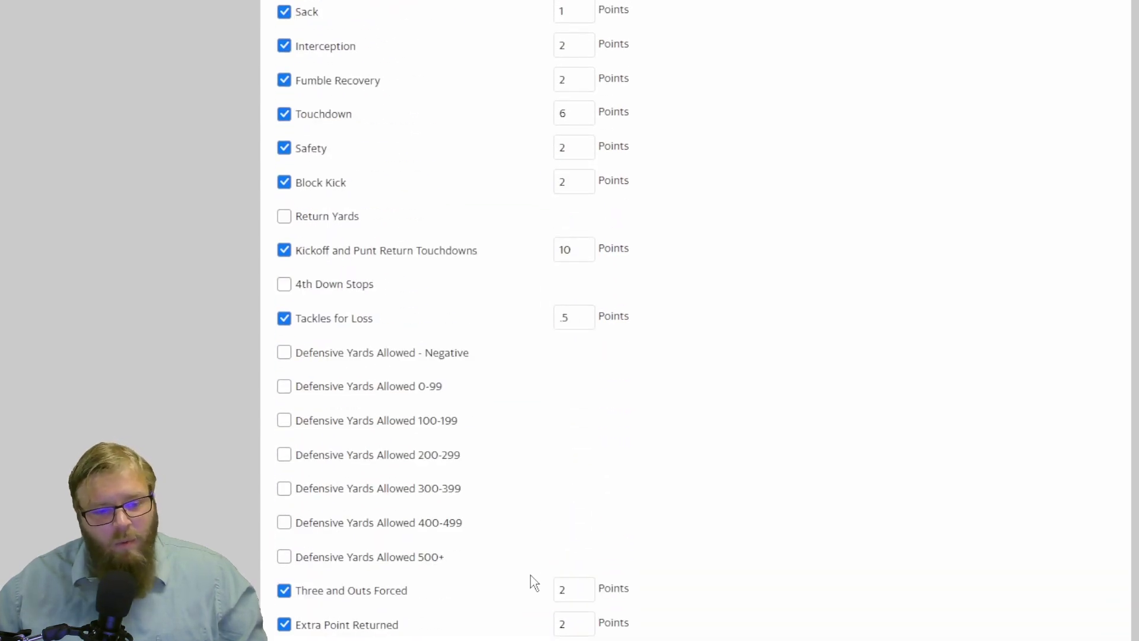
scroll(530, 575, down, 7)
scroll(531, 575, down, 1)
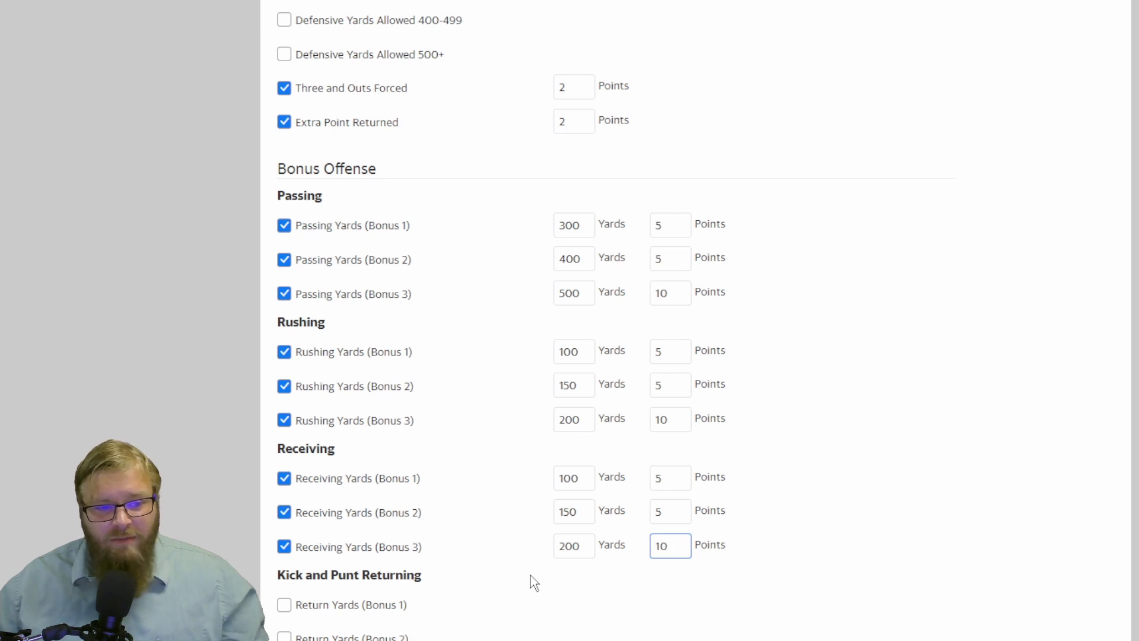
scroll(530, 581, up, 1)
scroll(530, 582, down, 1)
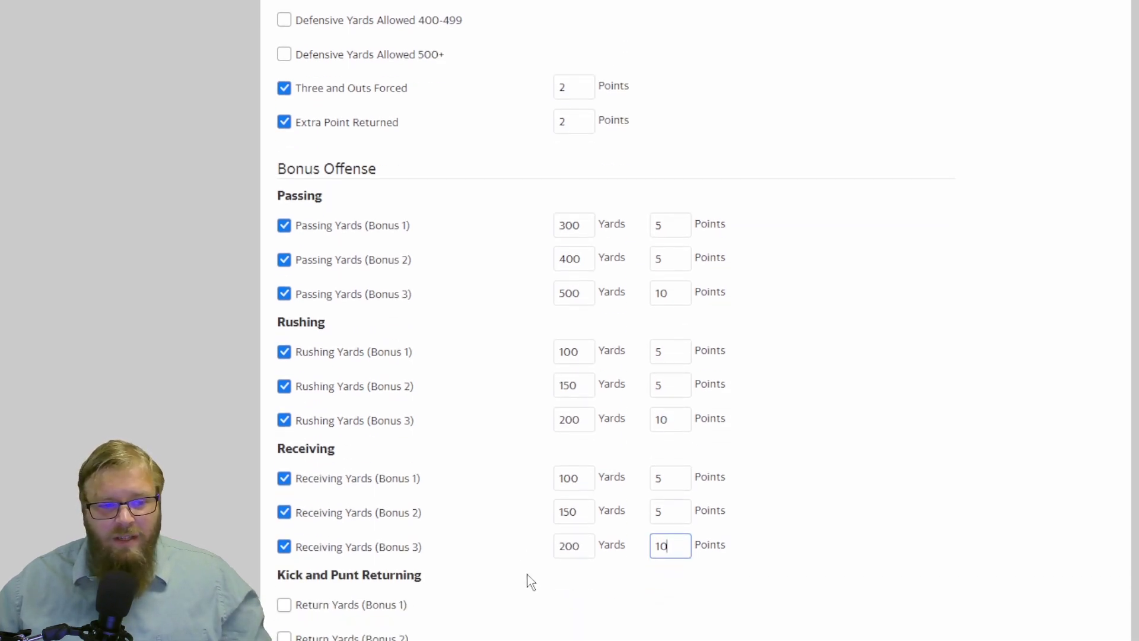
triple_click(297, 169)
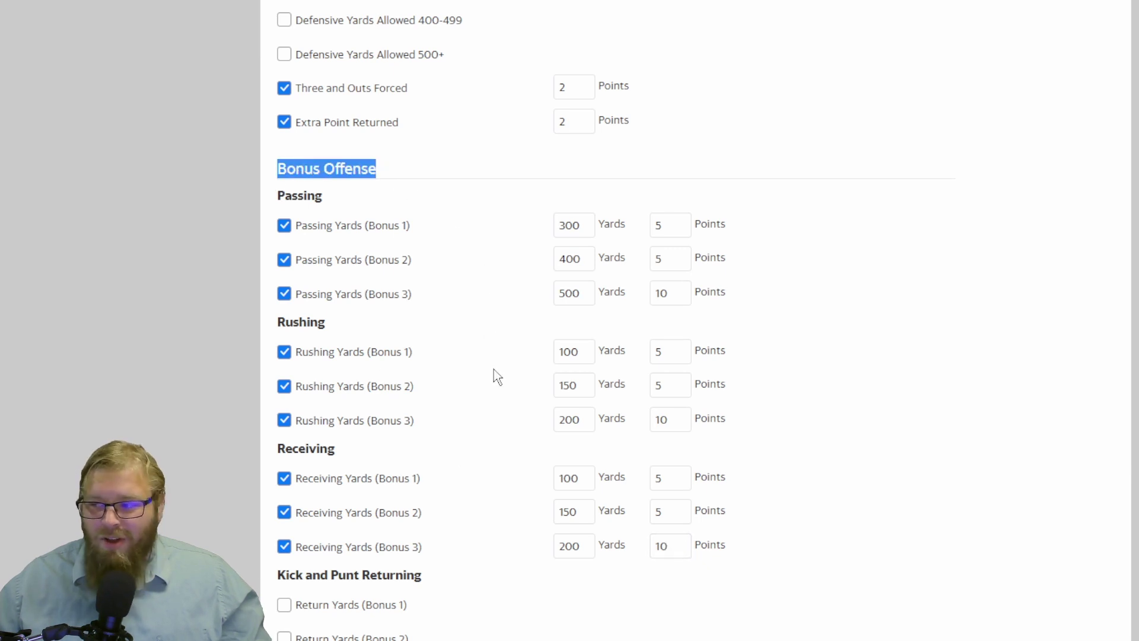
scroll(495, 369, up, 4)
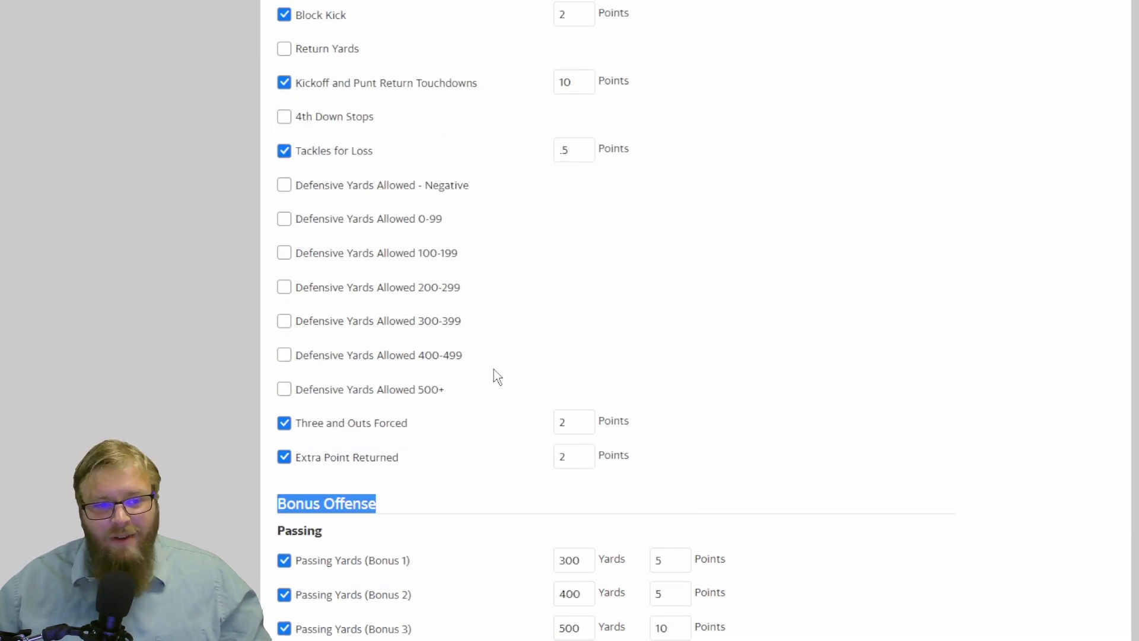
scroll(494, 370, up, 18)
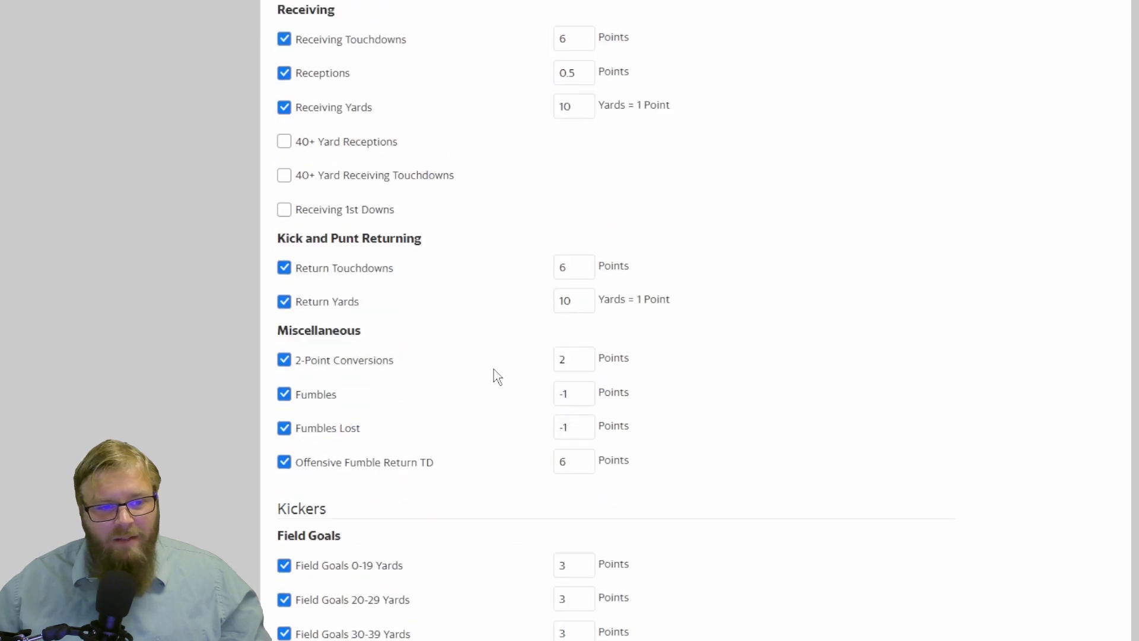
scroll(494, 369, up, 5)
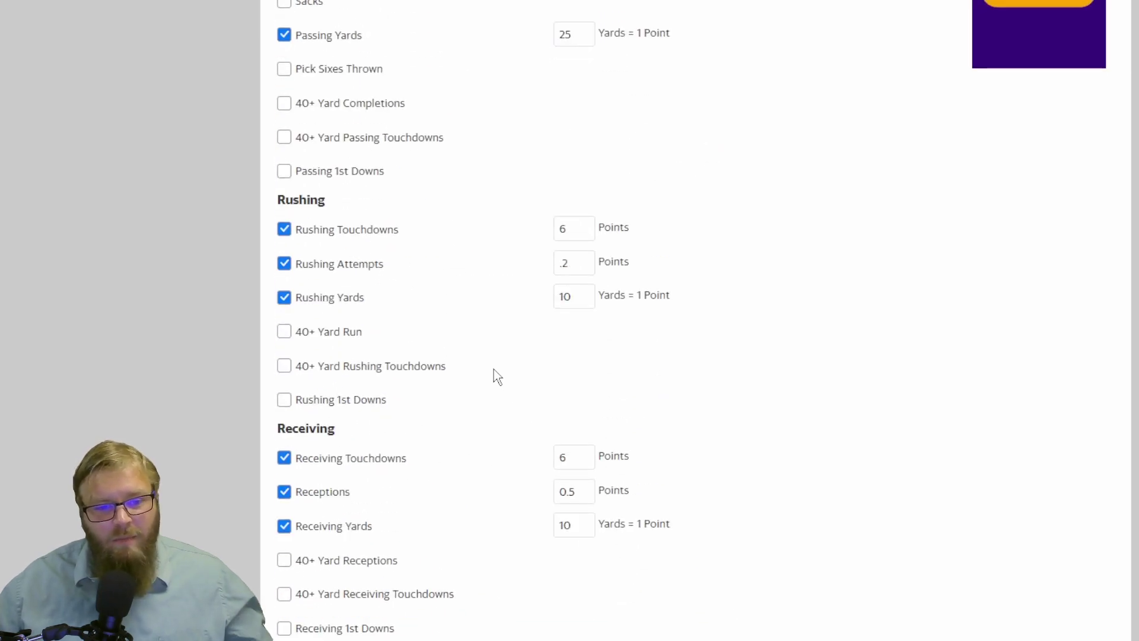
scroll(493, 369, up, 3)
scroll(494, 369, up, 3)
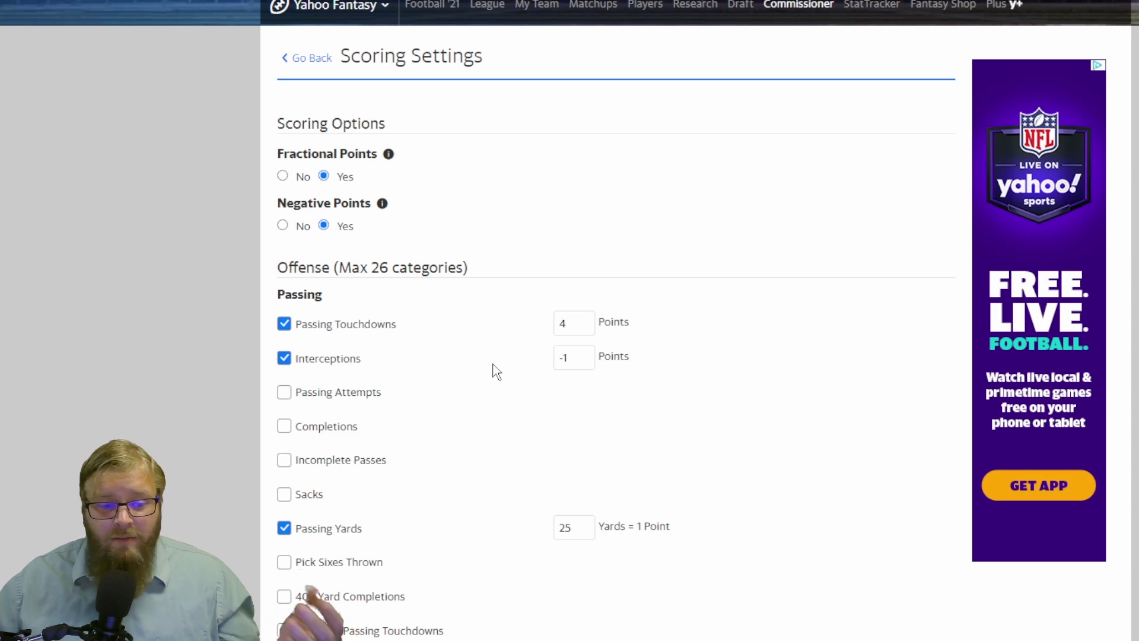
scroll(498, 372, down, 5)
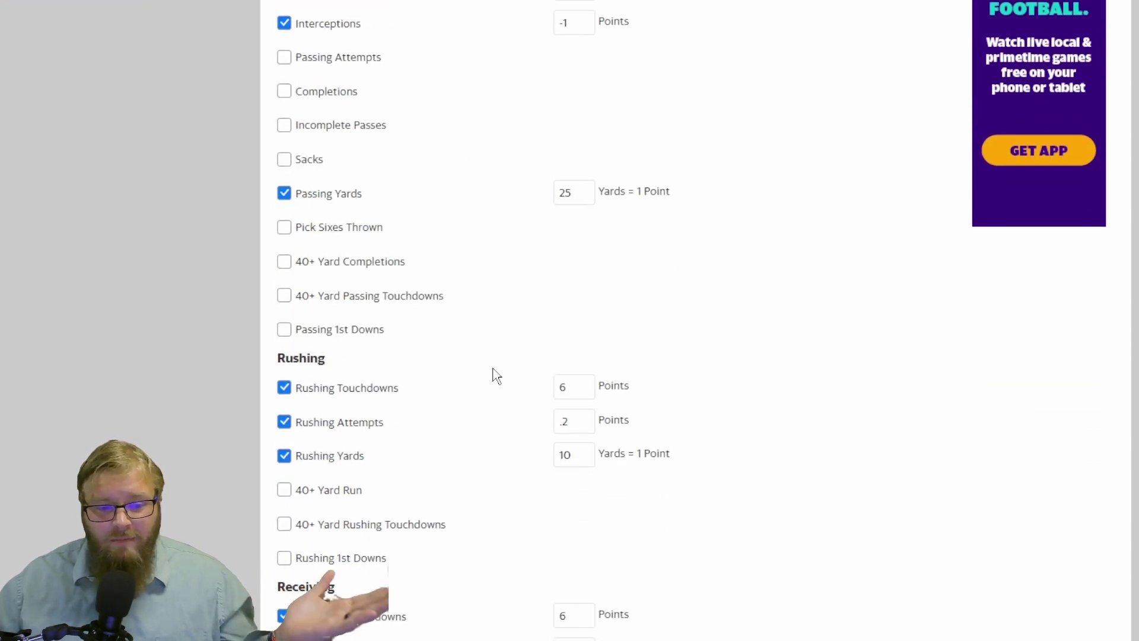
scroll(497, 375, up, 4)
scroll(497, 375, down, 10)
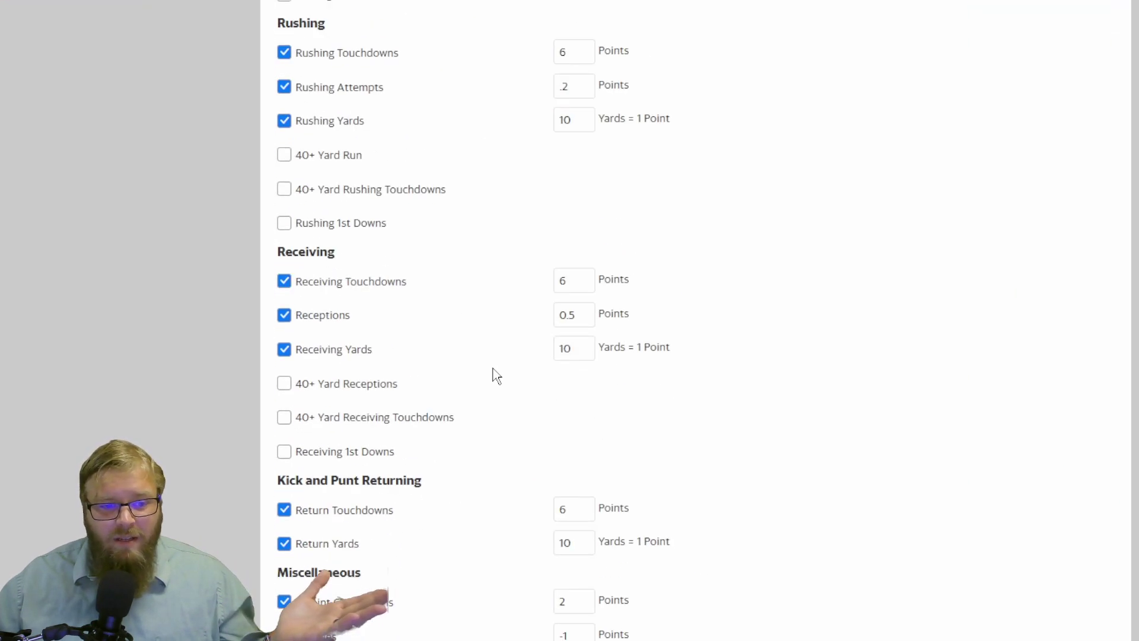
scroll(497, 375, down, 20)
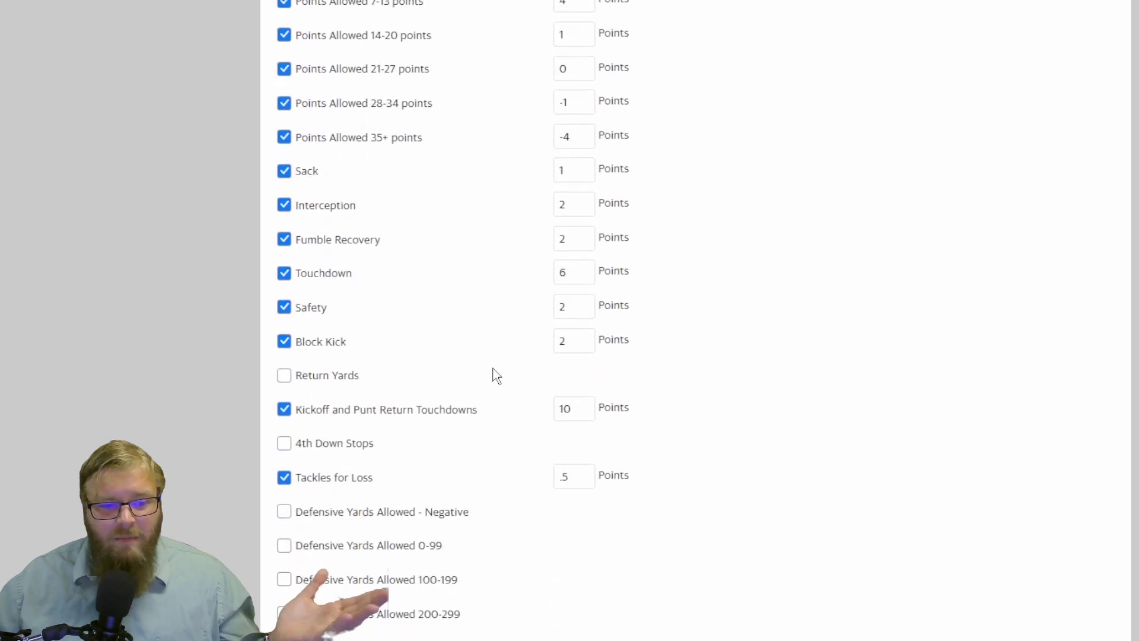
scroll(497, 375, down, 10)
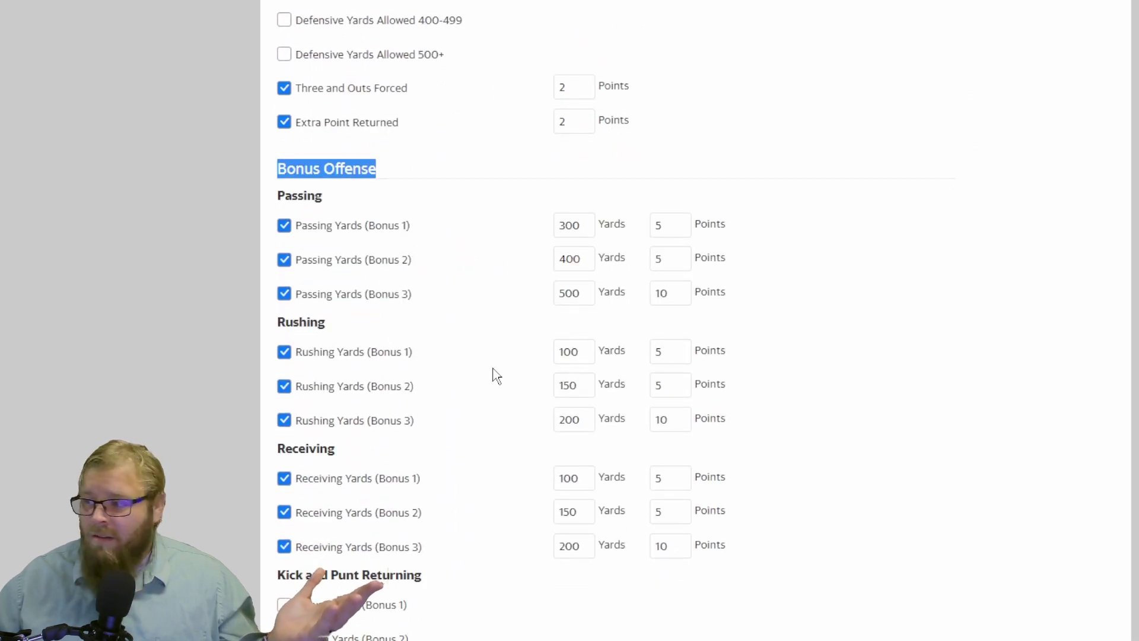